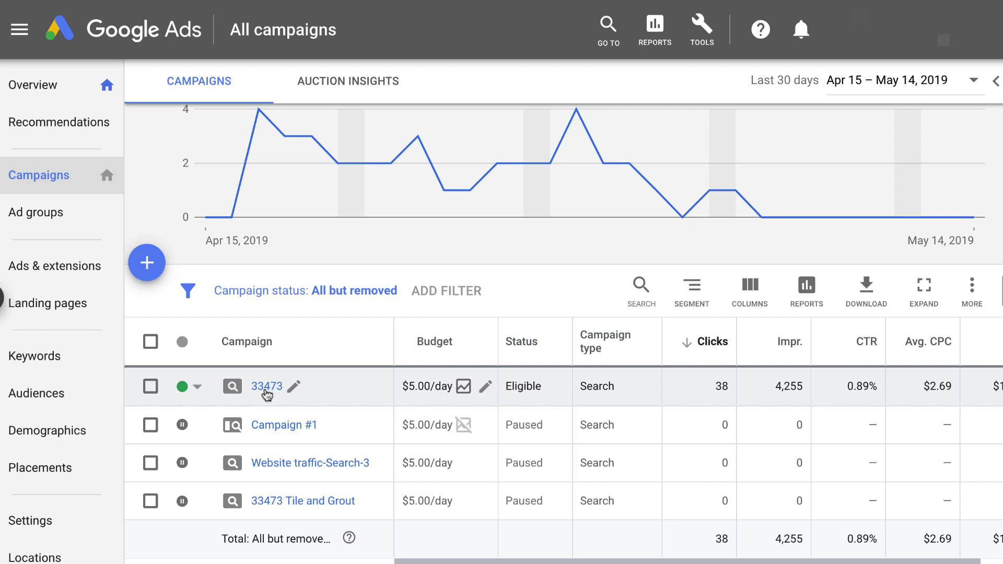
Open the settings of campaign 33473 and expand its Locations section
click(267, 389)
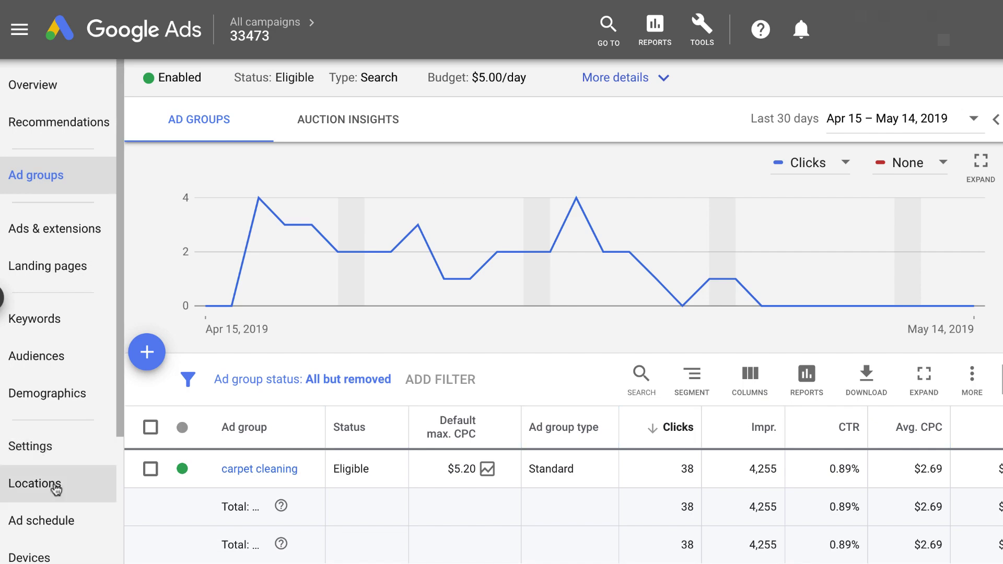
click(42, 447)
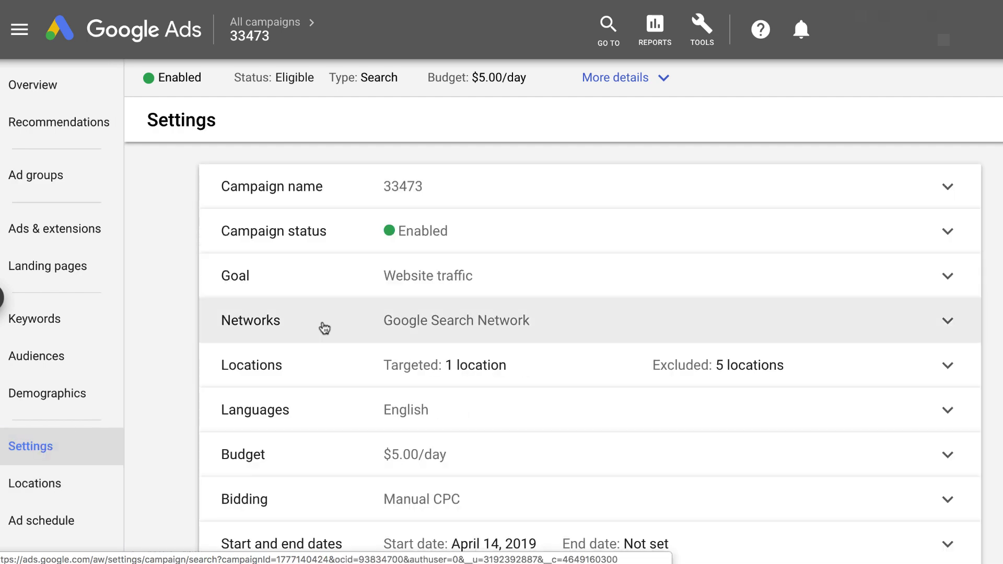
scroll(172, 317, down, 2)
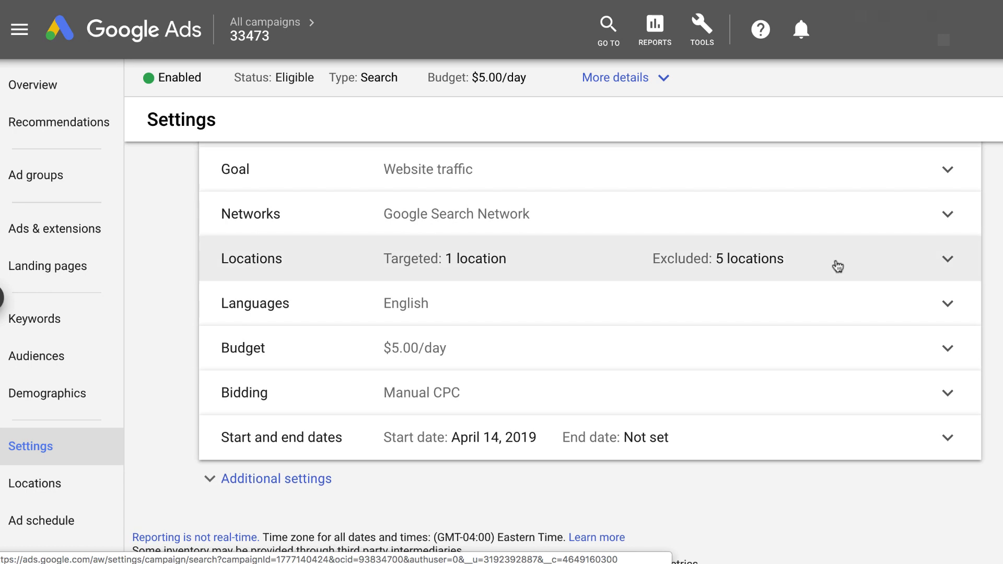
click(836, 263)
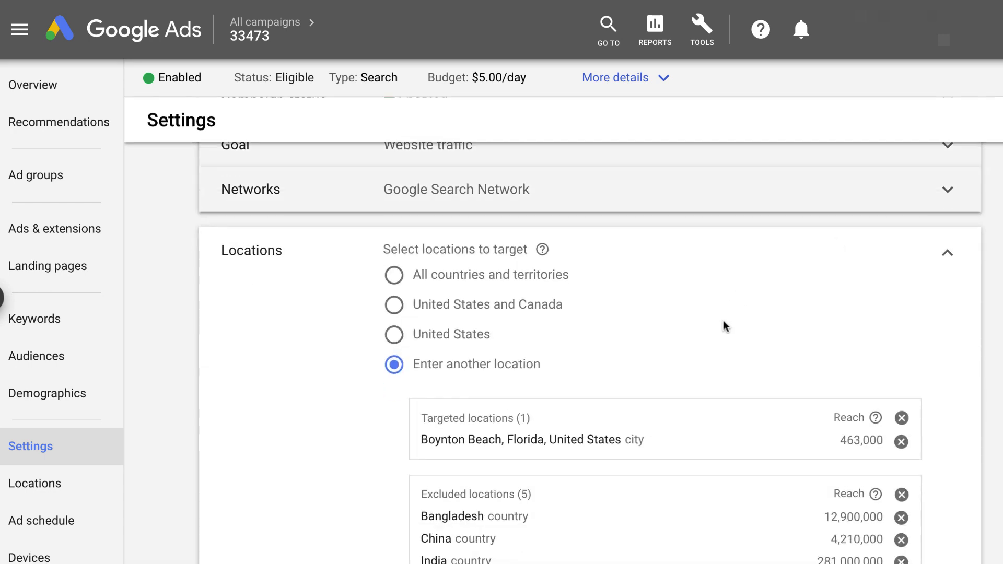
Examine the campaign's targeted and excluded locations, and expand the Location options
scroll(365, 381, down, 2)
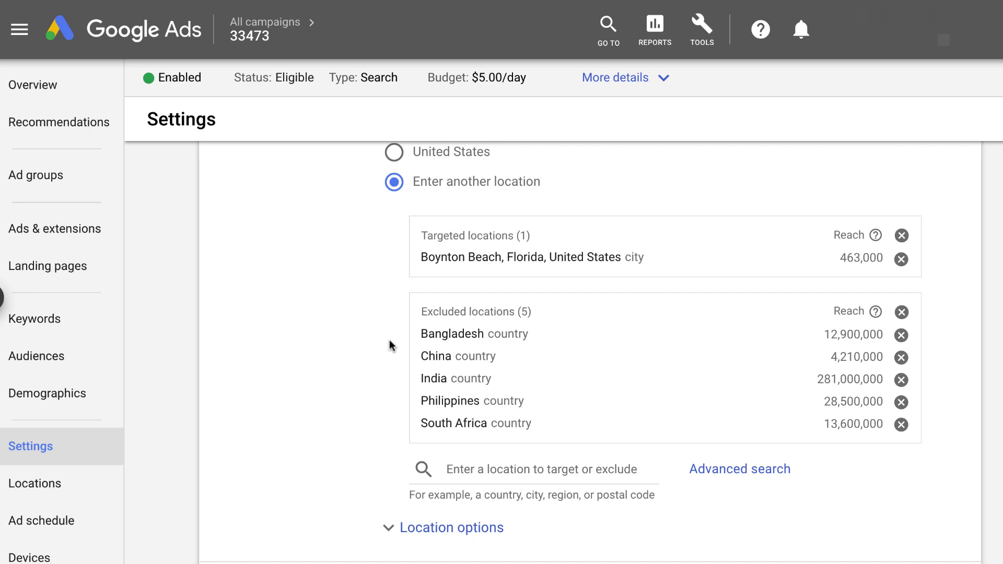
scroll(370, 341, down, 1)
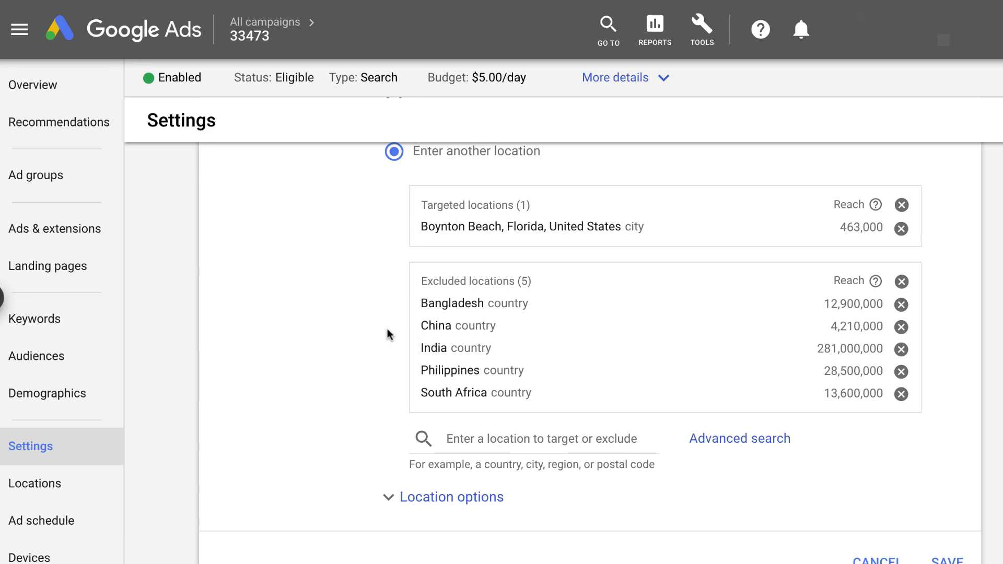
scroll(387, 334, down, 1)
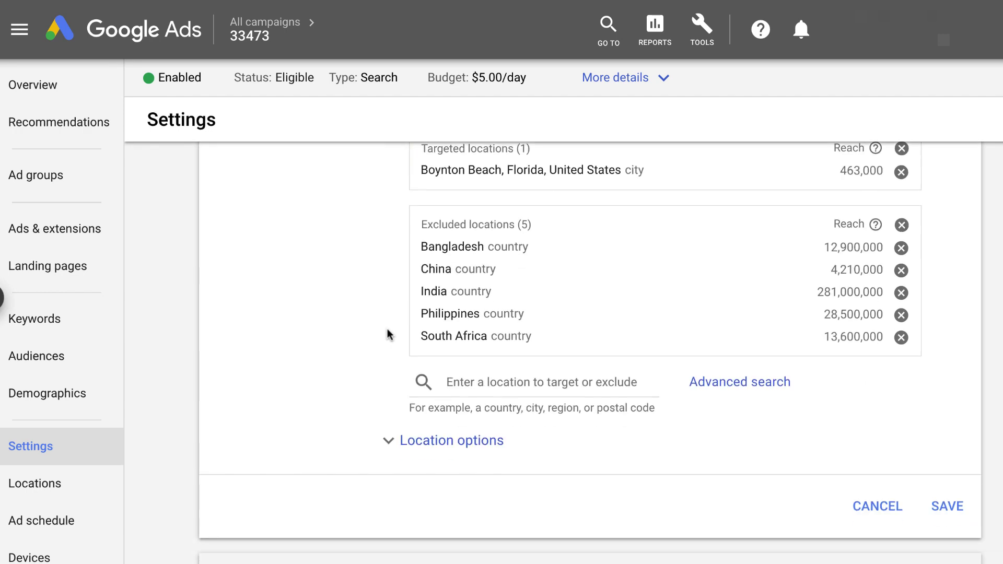
scroll(388, 334, up, 2)
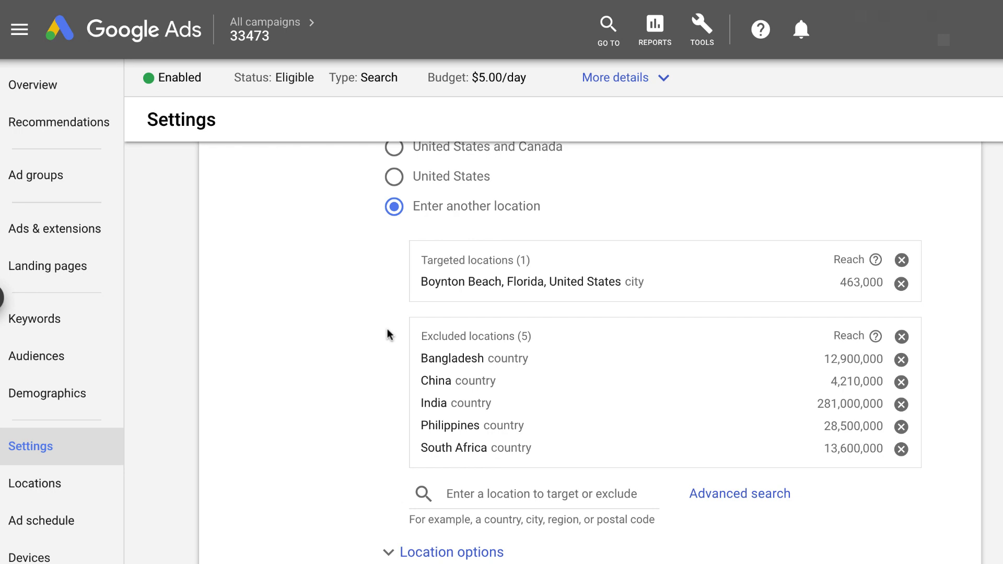
scroll(368, 325, down, 2)
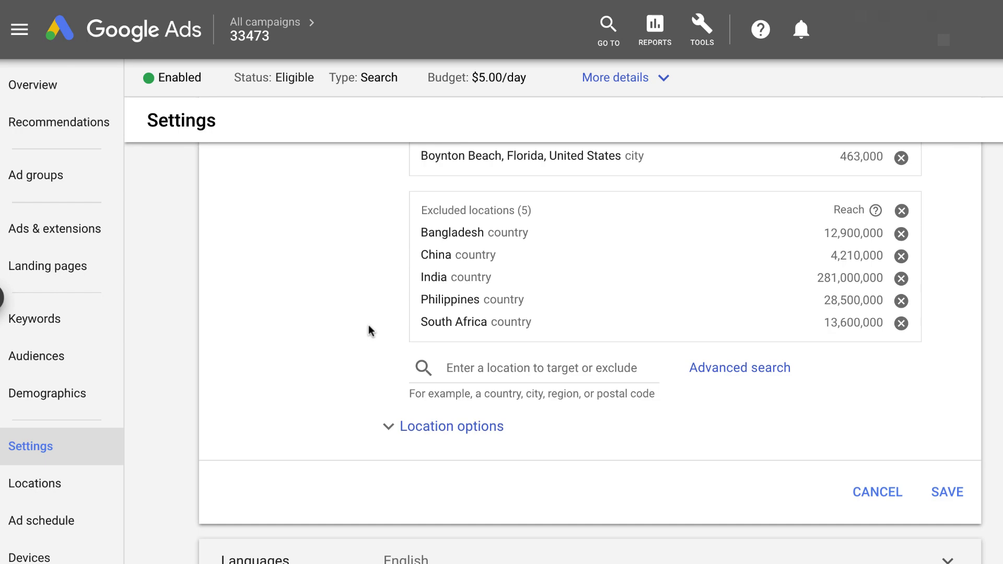
scroll(368, 331, down, 1)
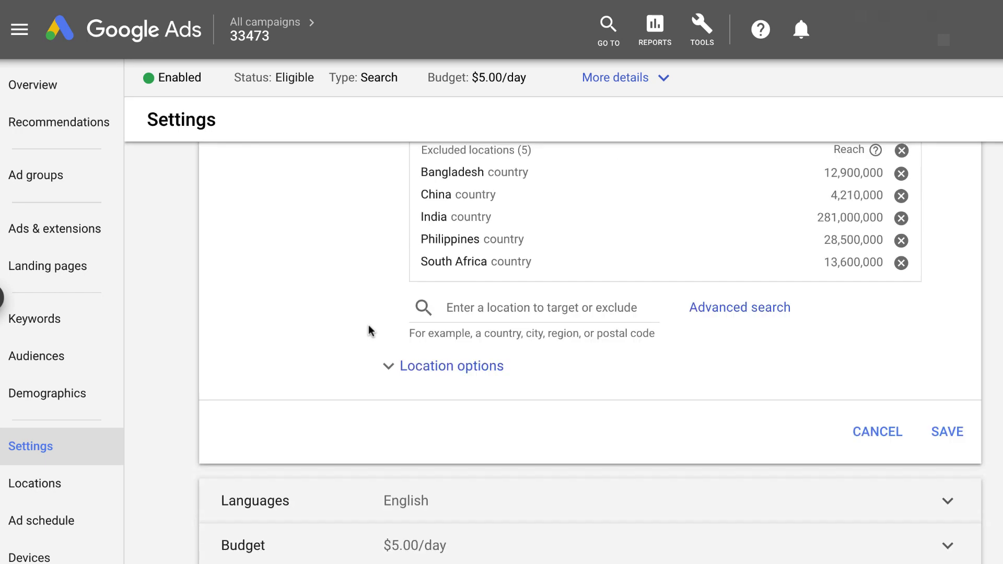
click(438, 370)
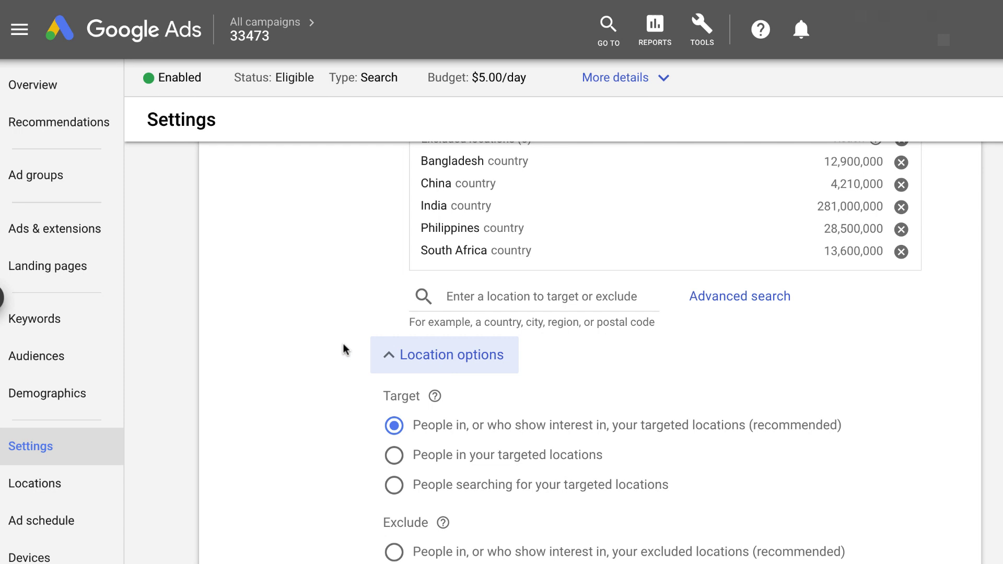
Review the Target and Exclude location options against the campaign's lists of targeted and excluded locations
scroll(343, 346, down, 1)
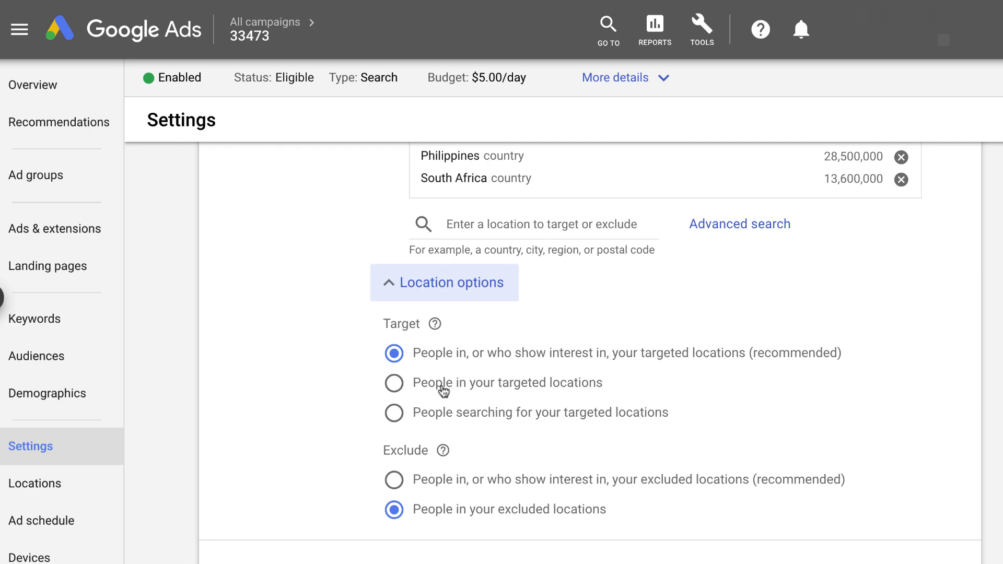
scroll(300, 396, up, 3)
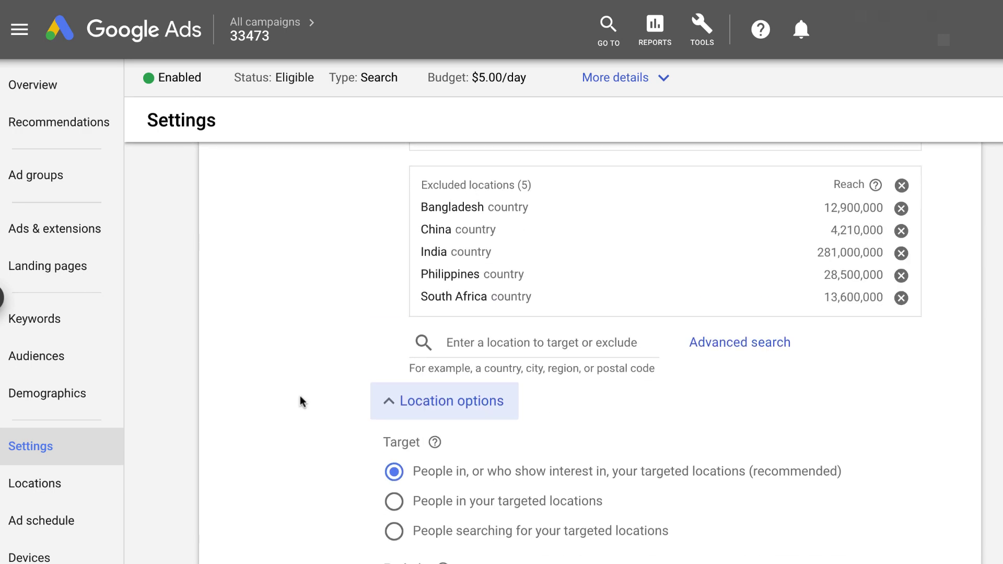
scroll(300, 401, down, 2)
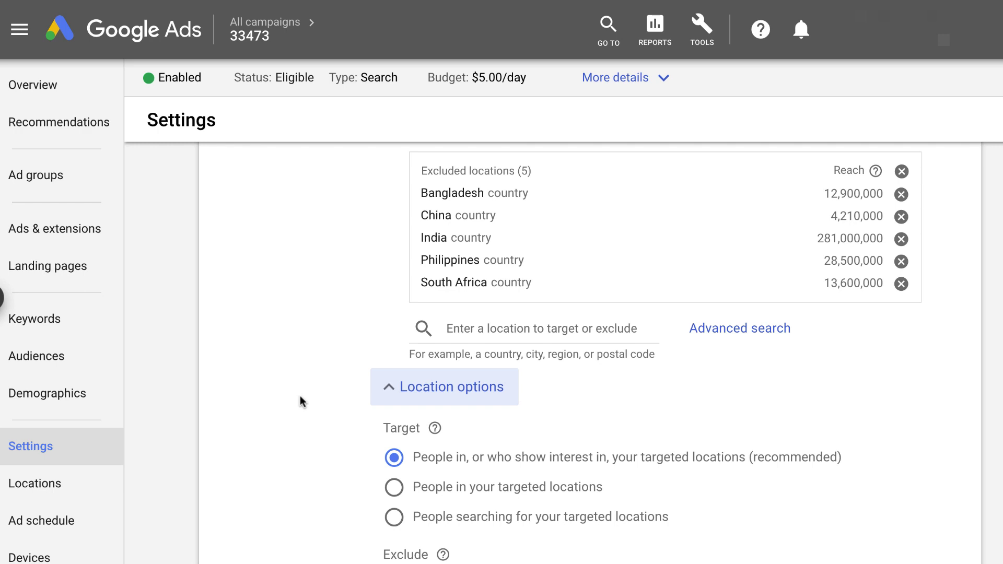
scroll(300, 396, up, 4)
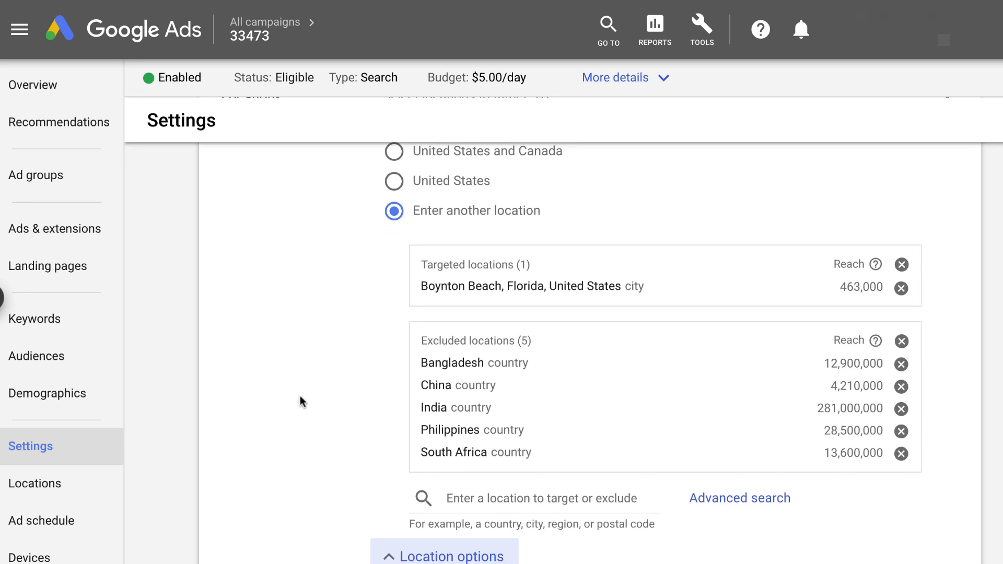
scroll(300, 396, down, 1)
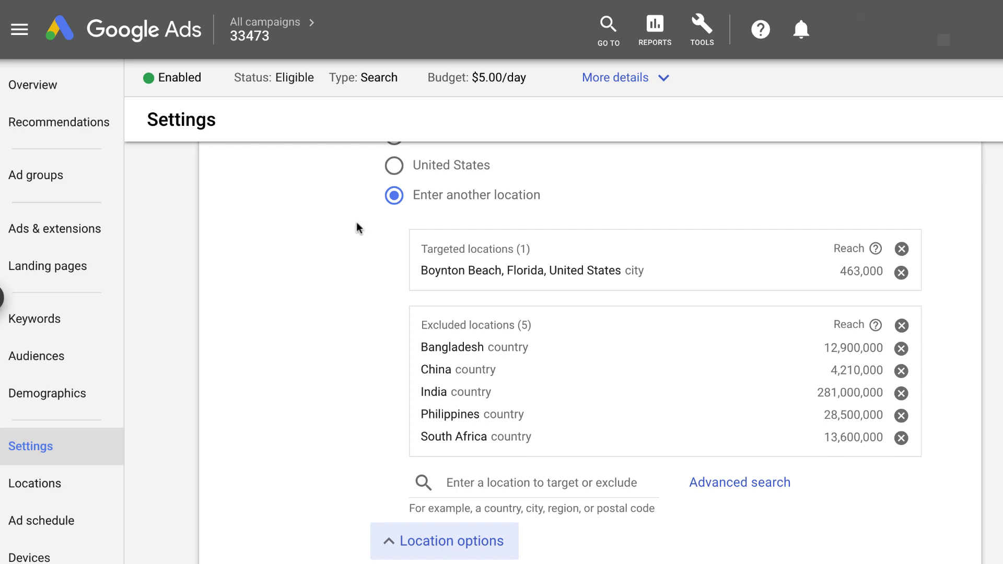
mouse_move(246, 46)
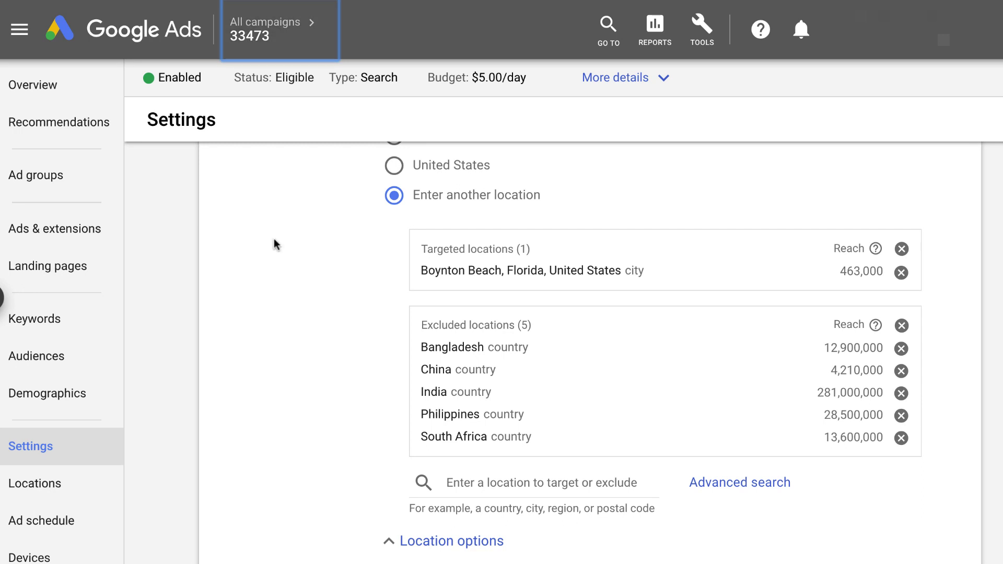
scroll(281, 256, down, 3)
scroll(280, 256, up, 5)
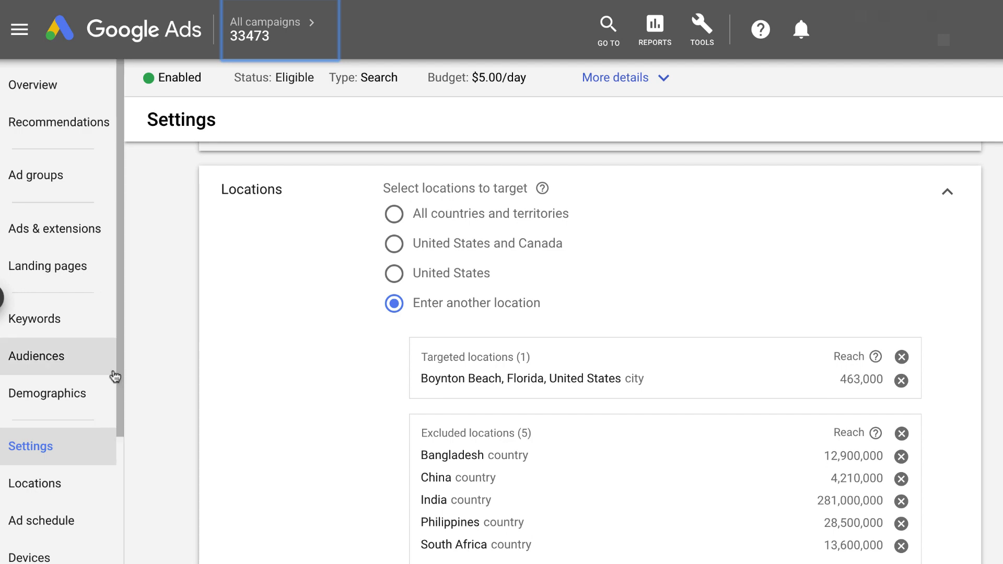
scroll(237, 361, down, 2)
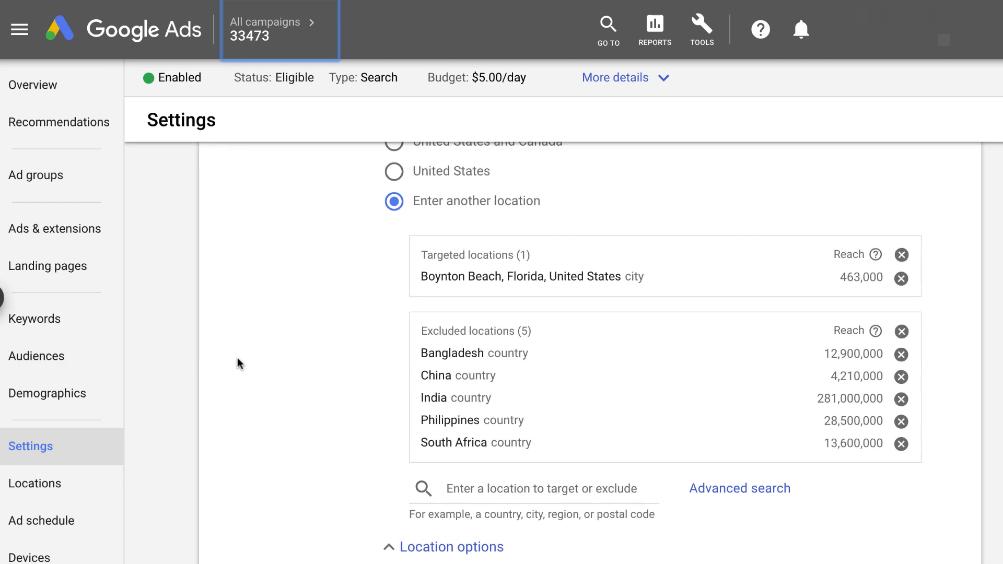
scroll(237, 360, up, 2)
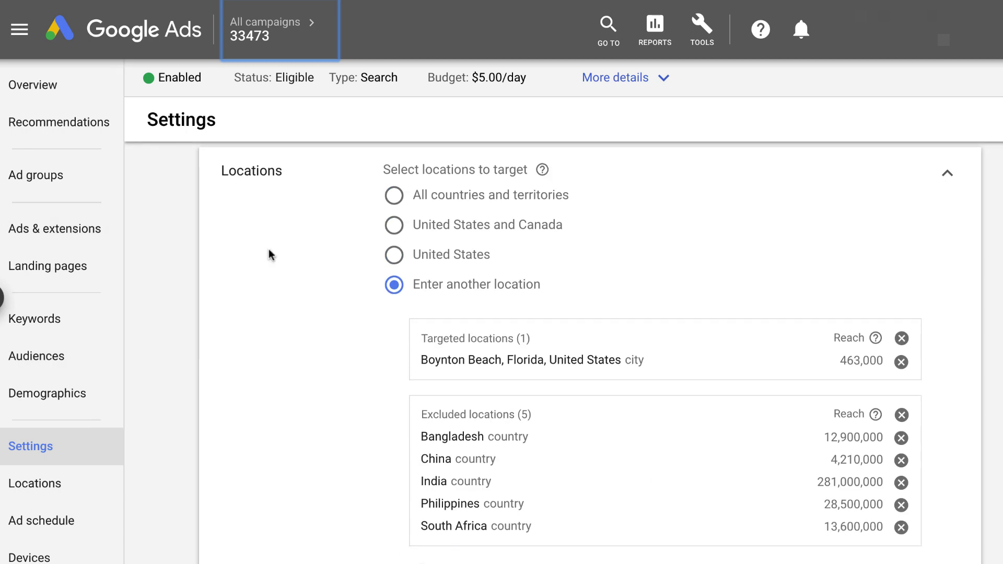
scroll(269, 250, down, 5)
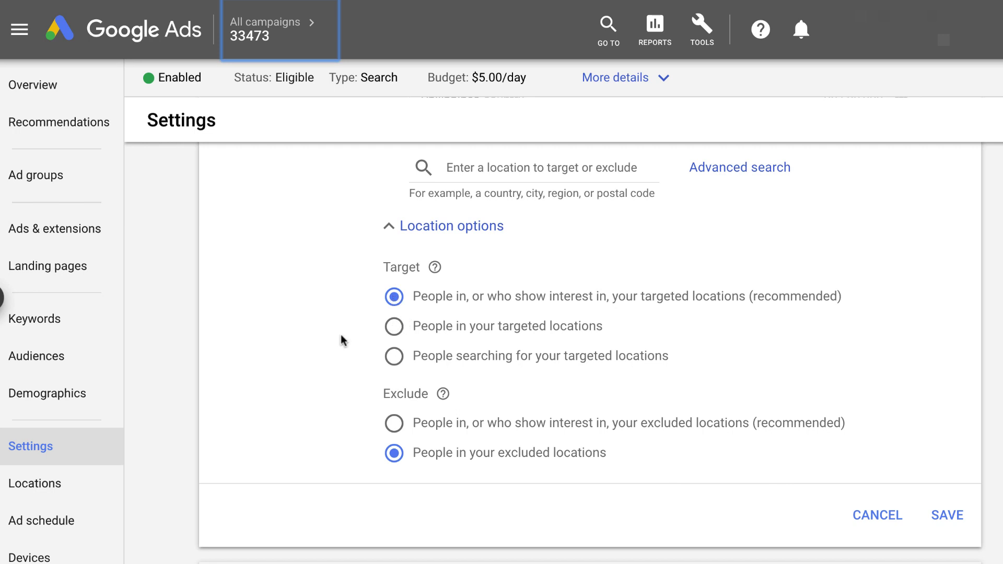
scroll(340, 335, up, 2)
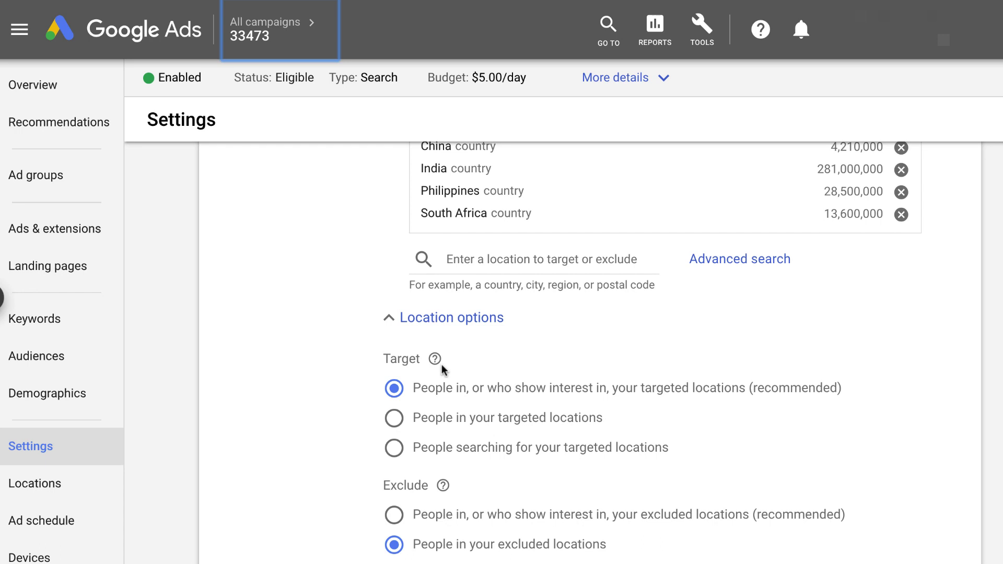
scroll(340, 377, up, 3)
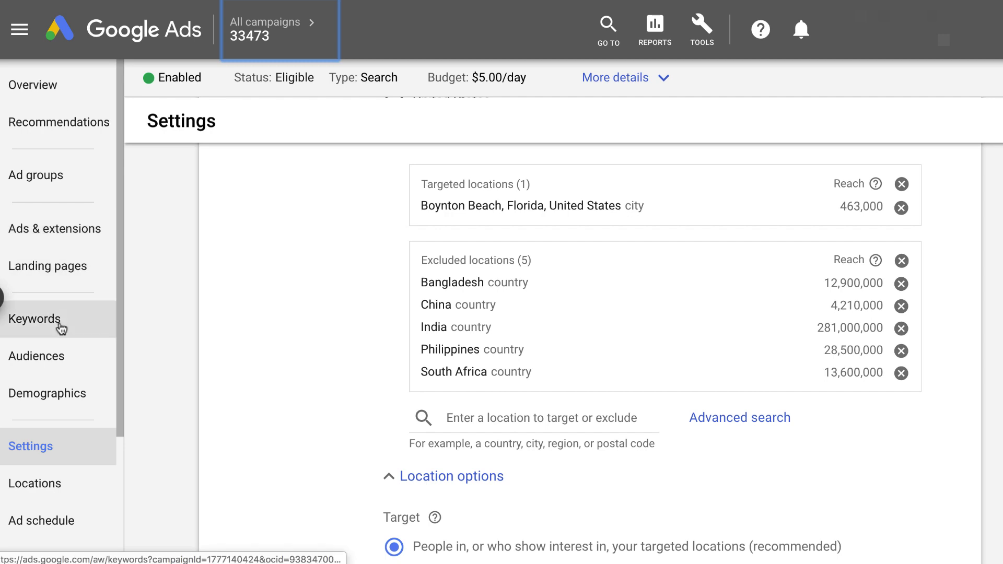
Open the campaign's search keywords and narrow the Ad group column to bring the Cost column into view
click(34, 319)
scroll(309, 373, down, 3)
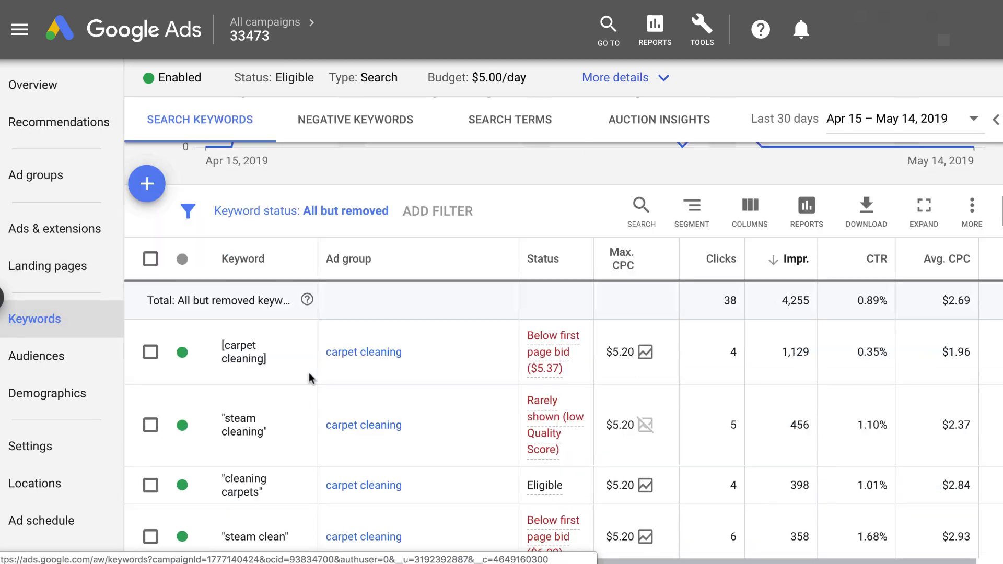
scroll(309, 372, down, 5)
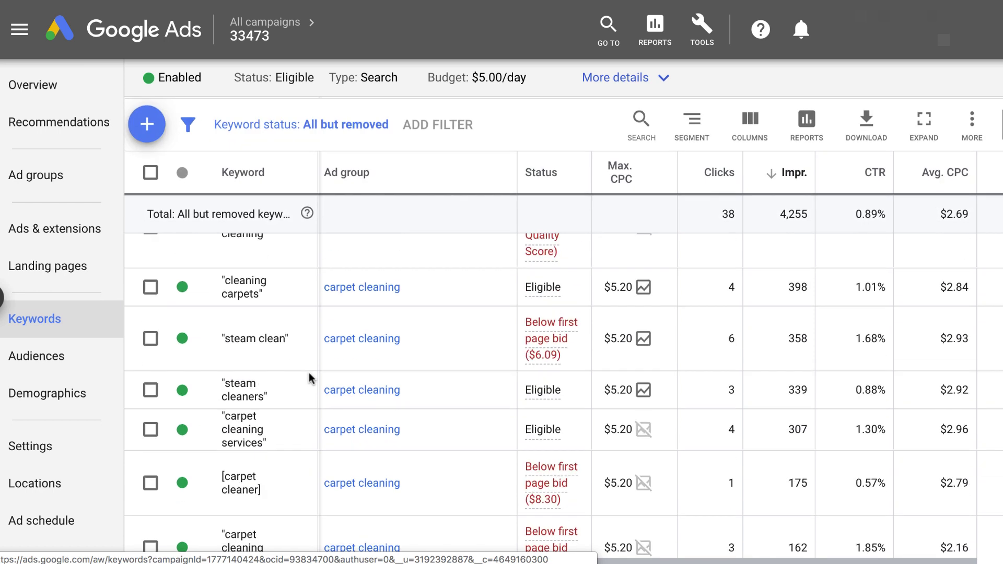
scroll(308, 372, up, 2)
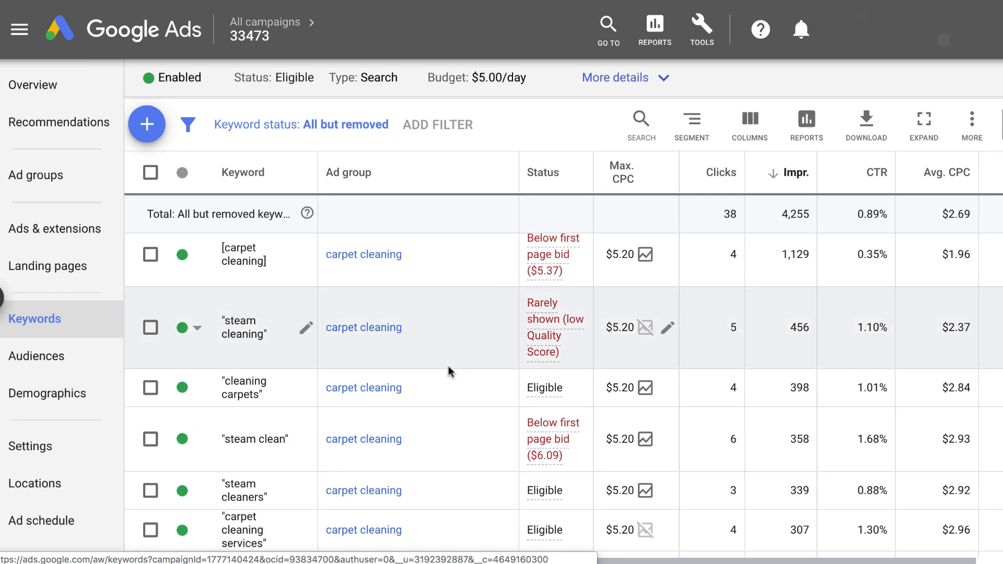
drag(519, 172, 446, 174)
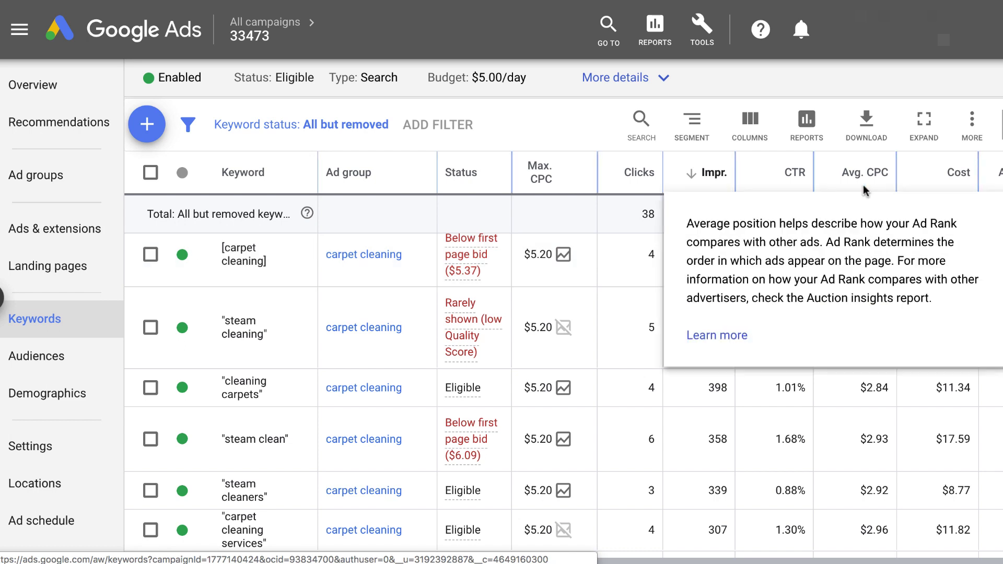
mouse_move(802, 179)
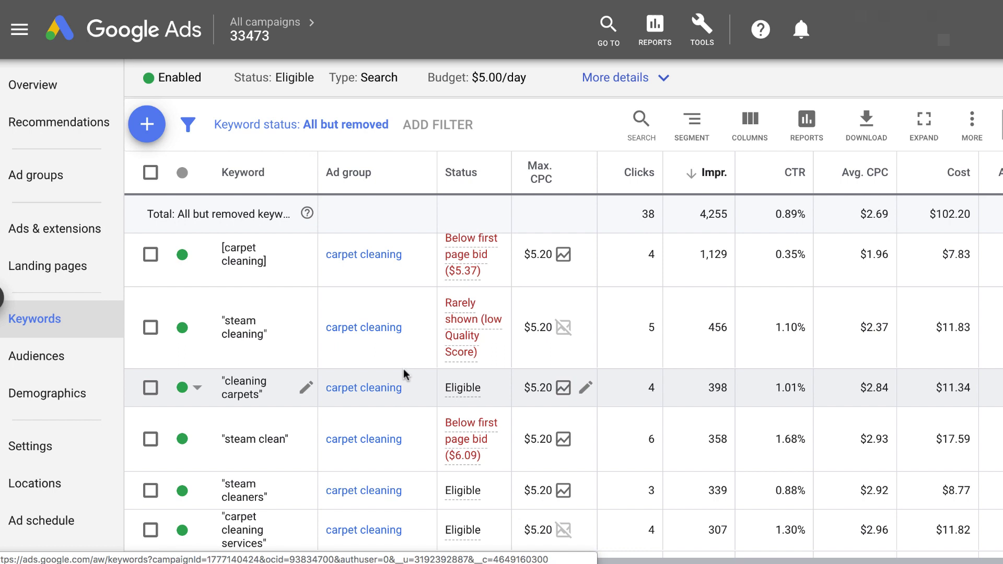
Read through the campaign's search keywords and their statuses down to the totals at the end of the list
scroll(404, 374, down, 3)
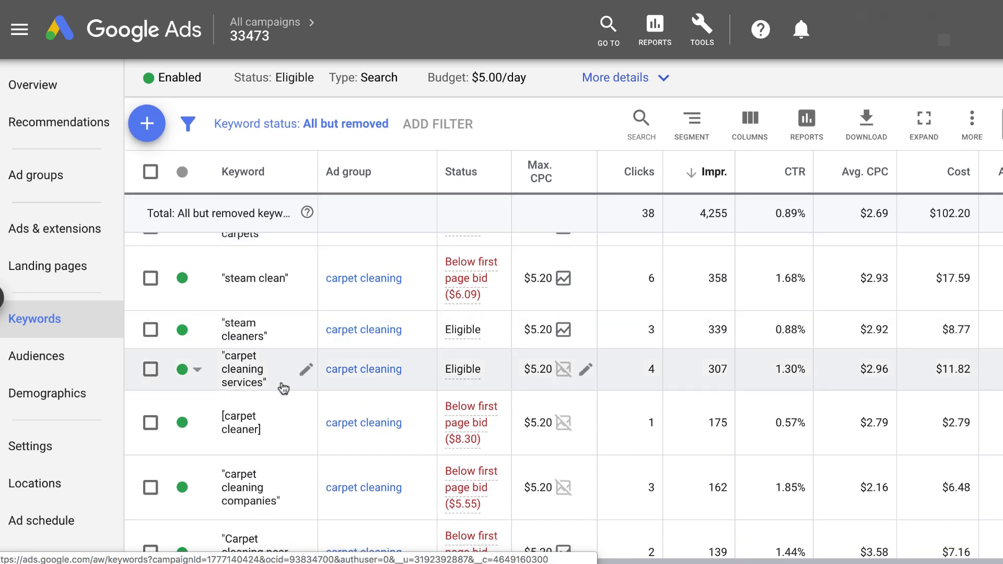
scroll(273, 405, down, 2)
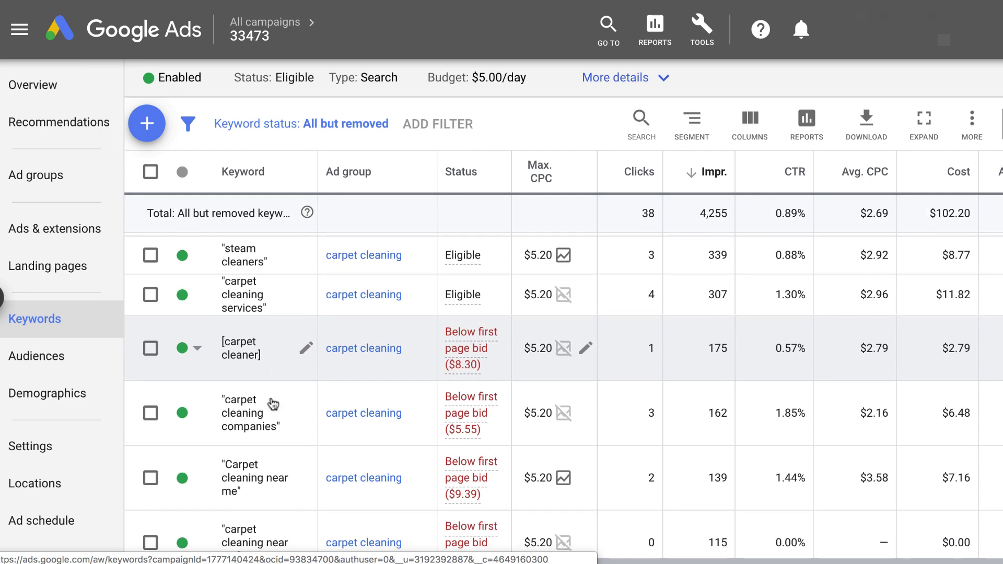
scroll(273, 405, down, 5)
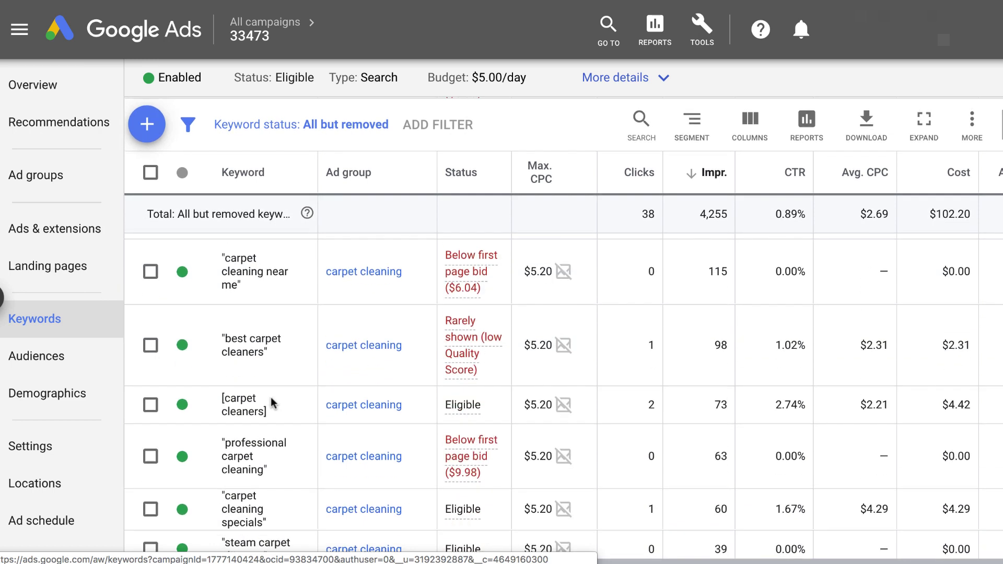
scroll(270, 397, down, 2)
scroll(271, 397, down, 4)
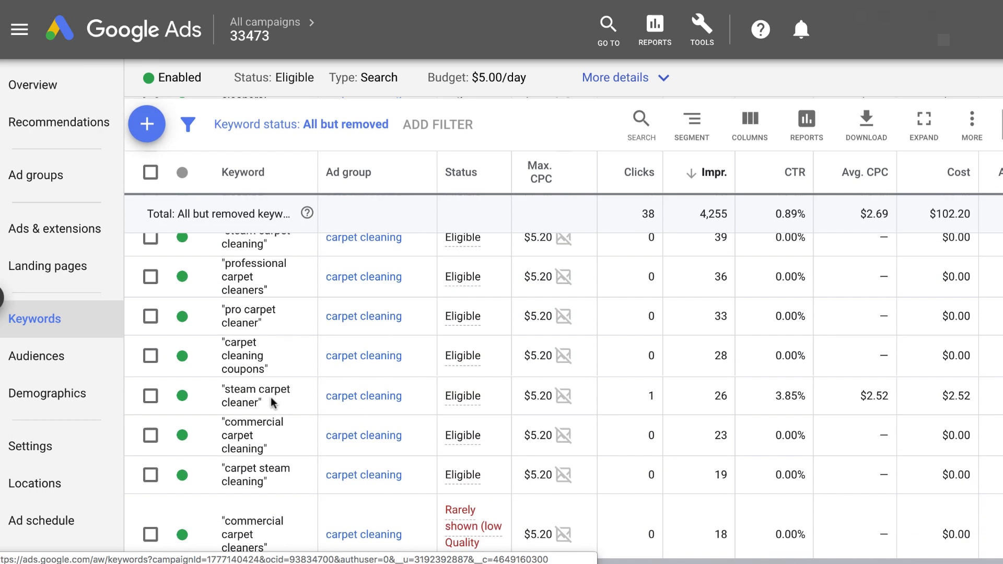
scroll(271, 397, down, 3)
scroll(271, 397, down, 4)
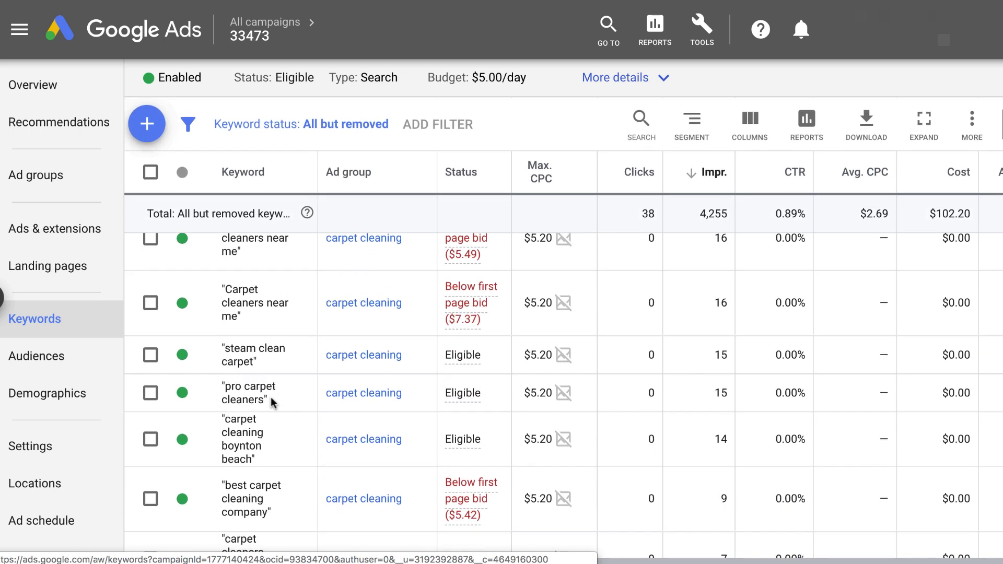
scroll(270, 397, down, 1)
scroll(271, 397, down, 9)
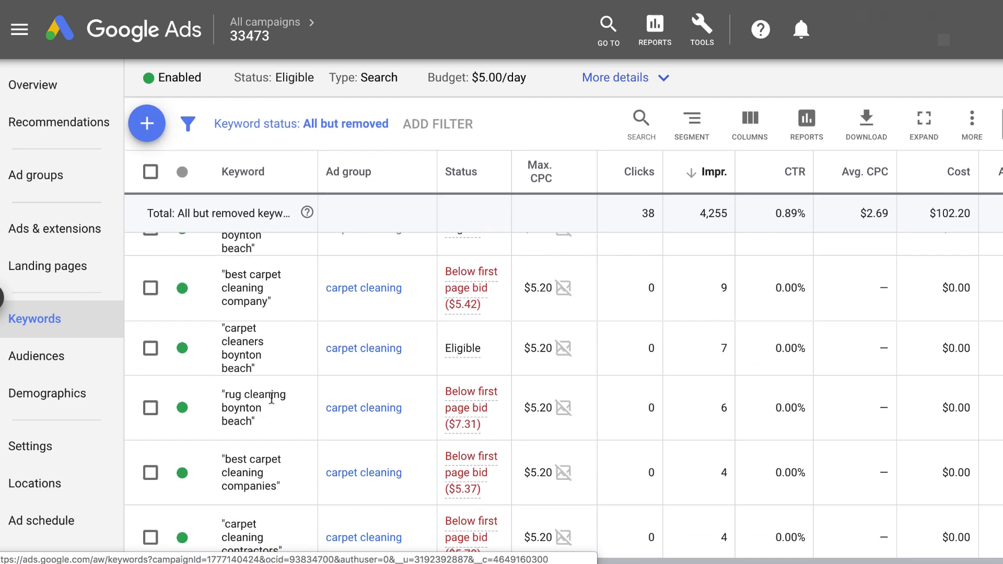
scroll(271, 397, down, 10)
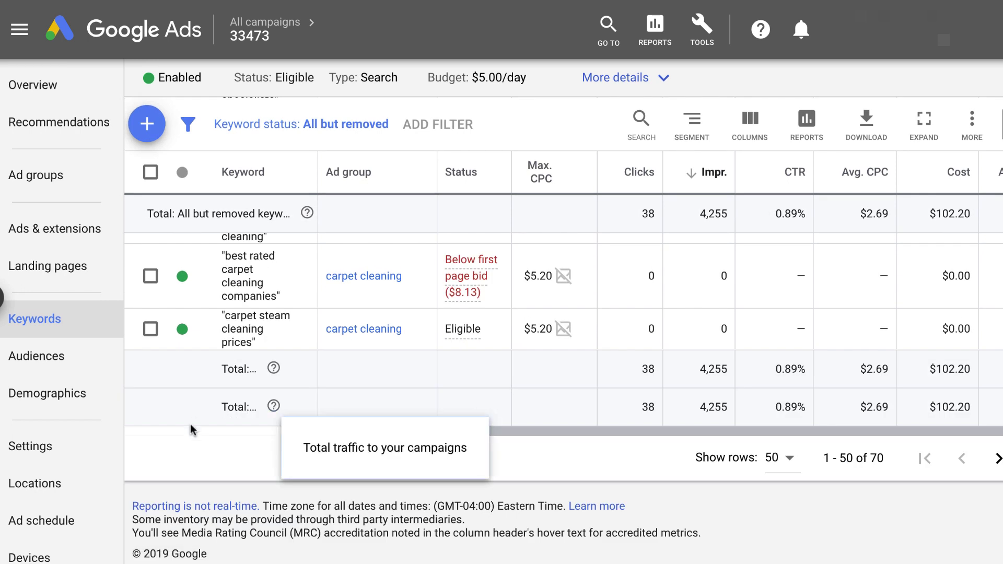
Read back up through the search keywords and their statuses, from the end of the list to the highest-impression keywords
scroll(190, 425, up, 3)
scroll(302, 418, up, 6)
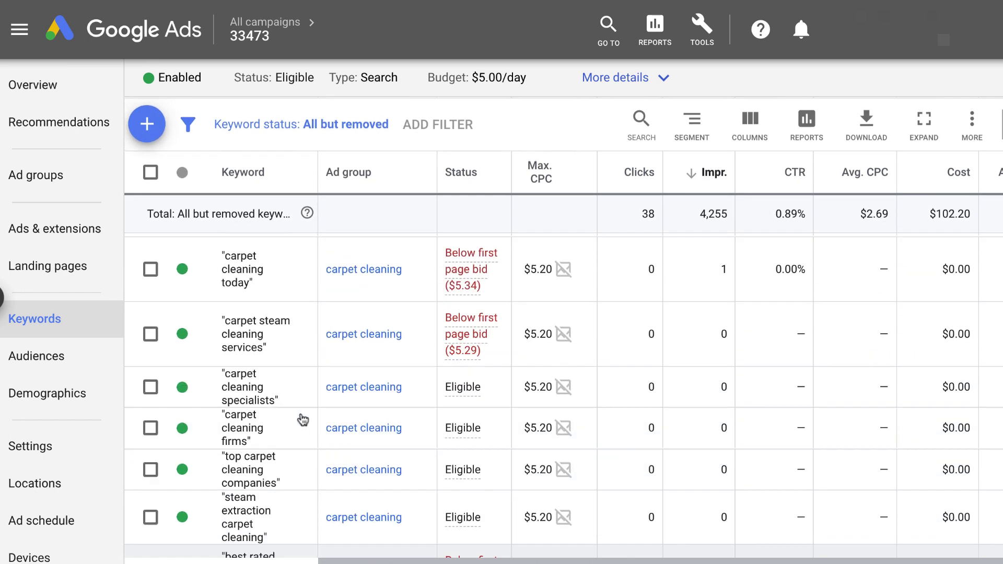
scroll(302, 418, up, 6)
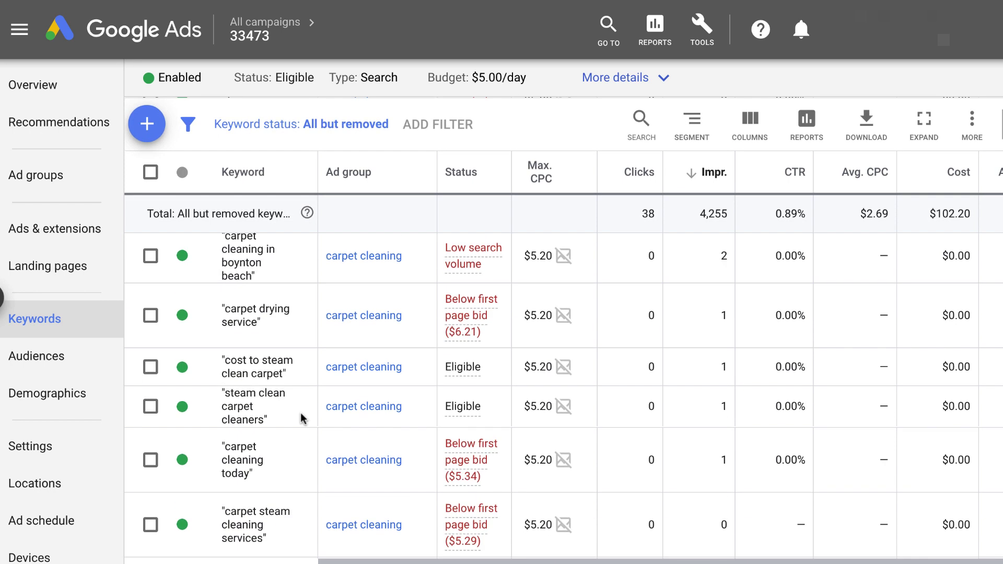
scroll(302, 418, down, 10)
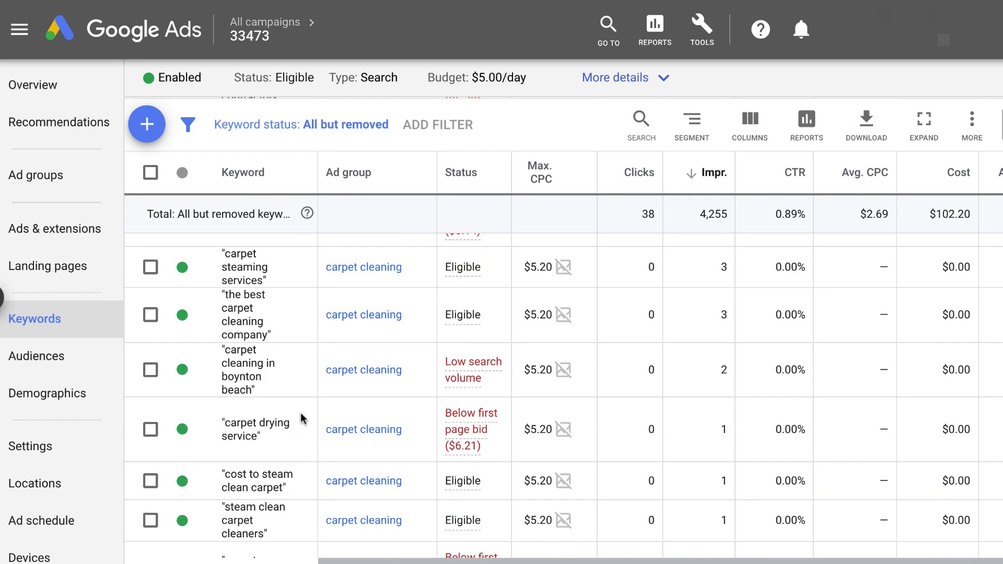
scroll(302, 418, down, 3)
scroll(302, 418, up, 11)
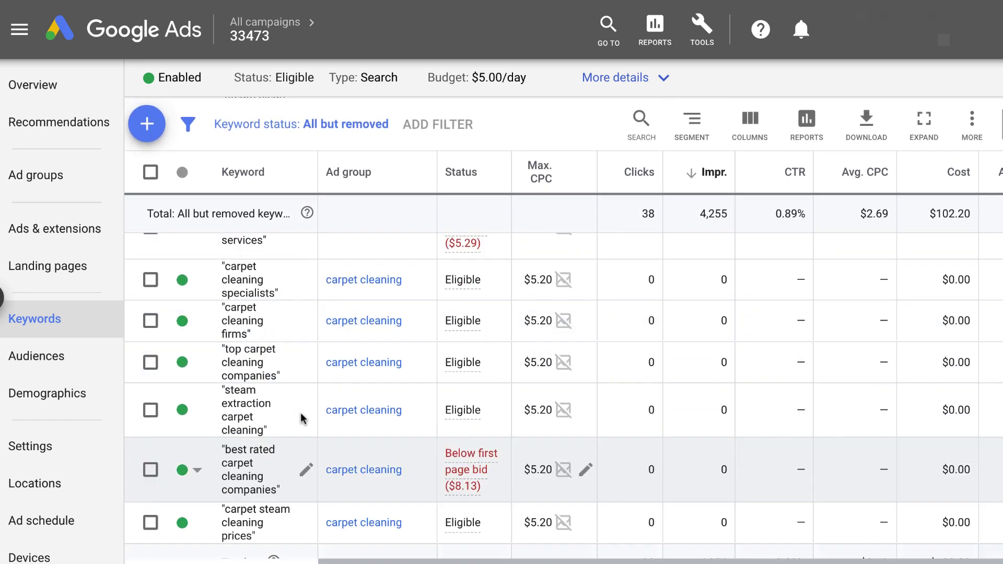
scroll(302, 418, up, 8)
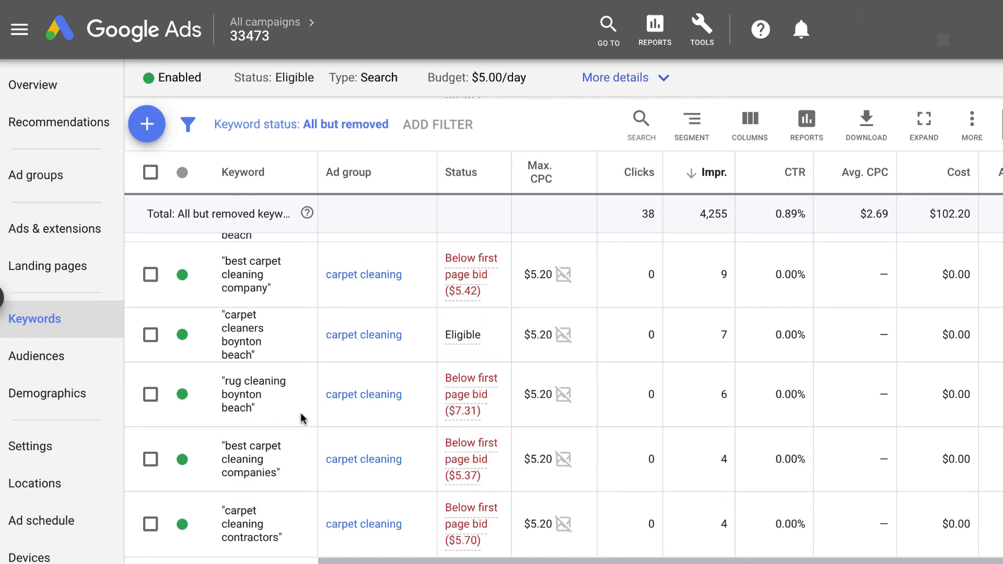
scroll(293, 433, down, 1)
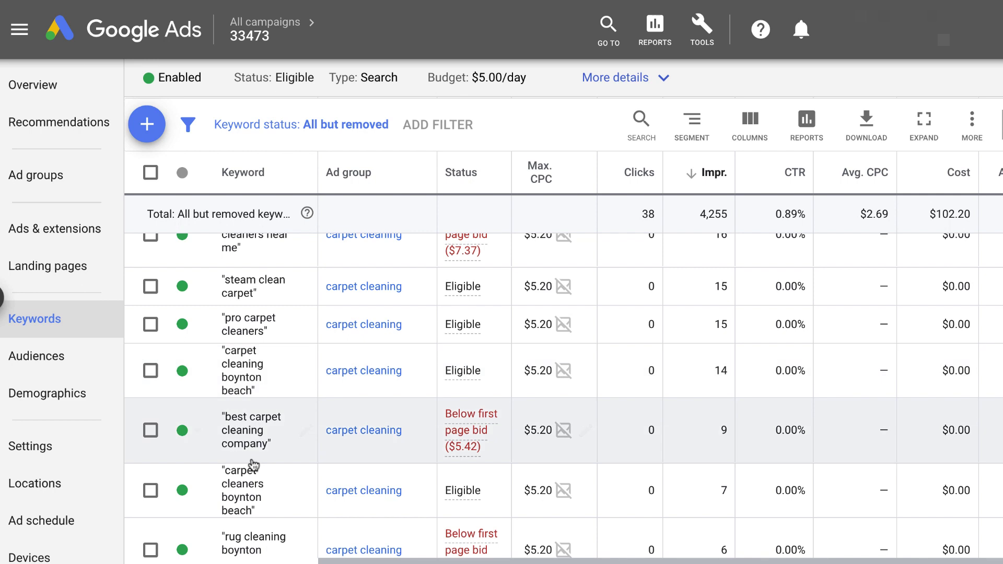
scroll(261, 489, down, 3)
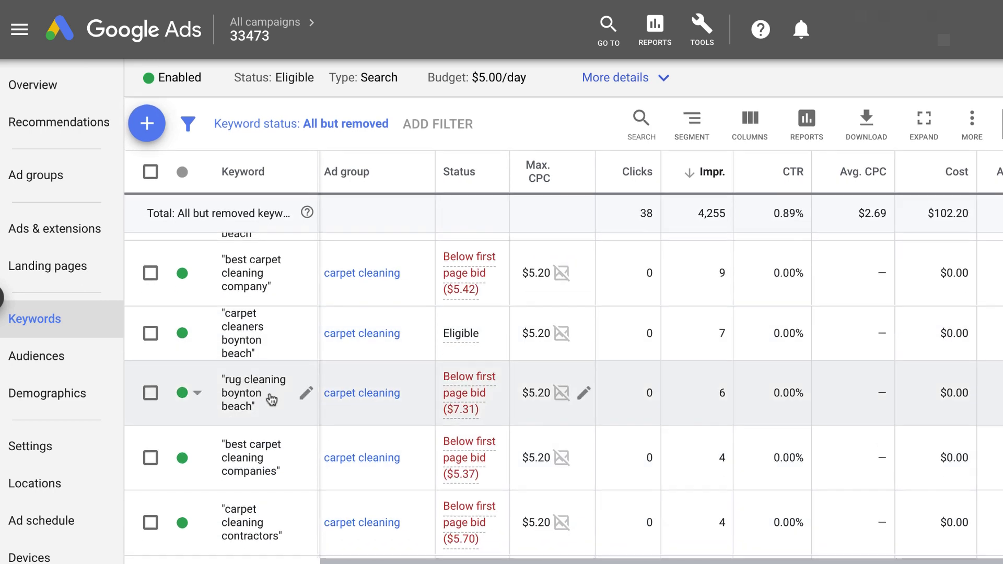
scroll(270, 399, down, 2)
scroll(268, 393, up, 10)
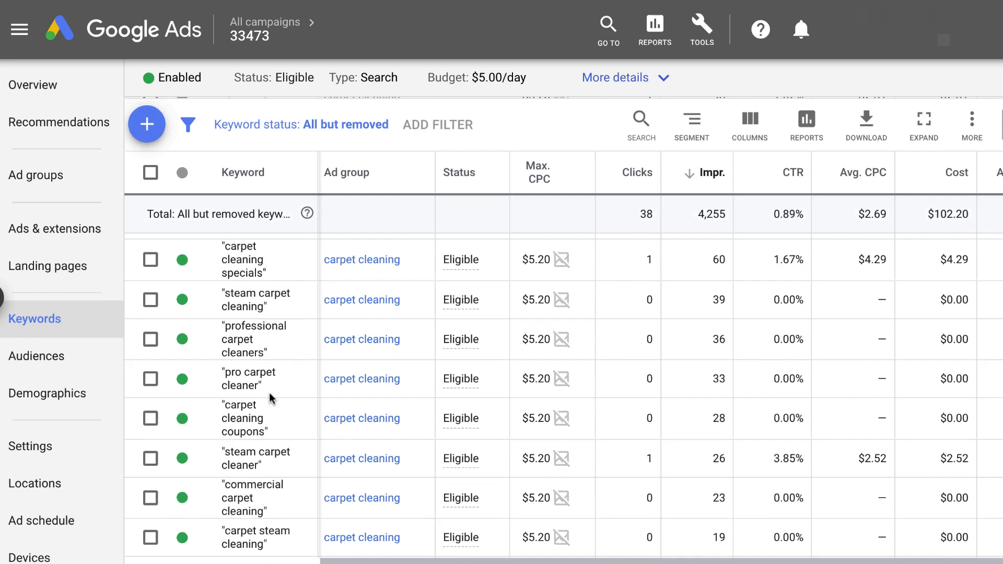
scroll(268, 393, up, 4)
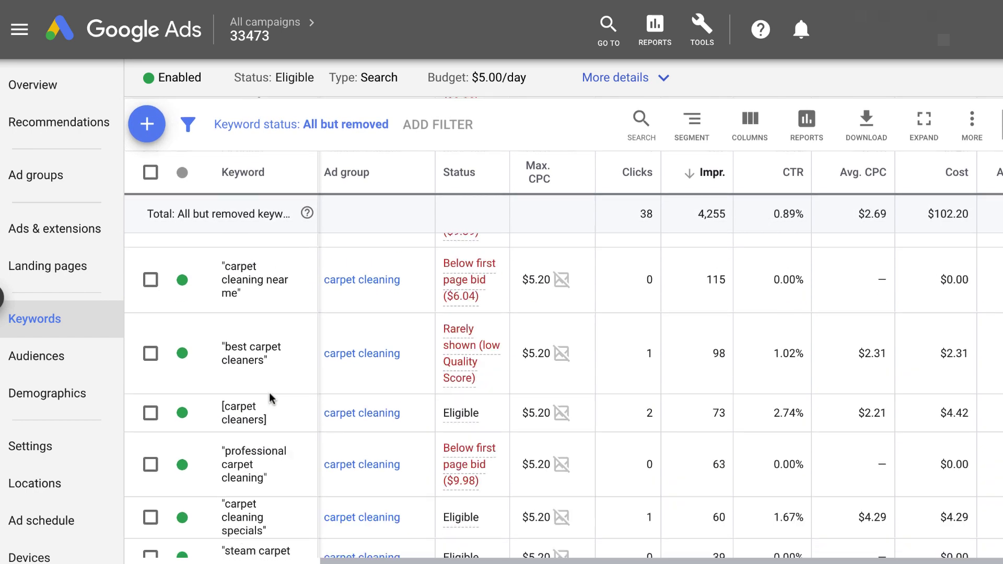
scroll(268, 392, up, 5)
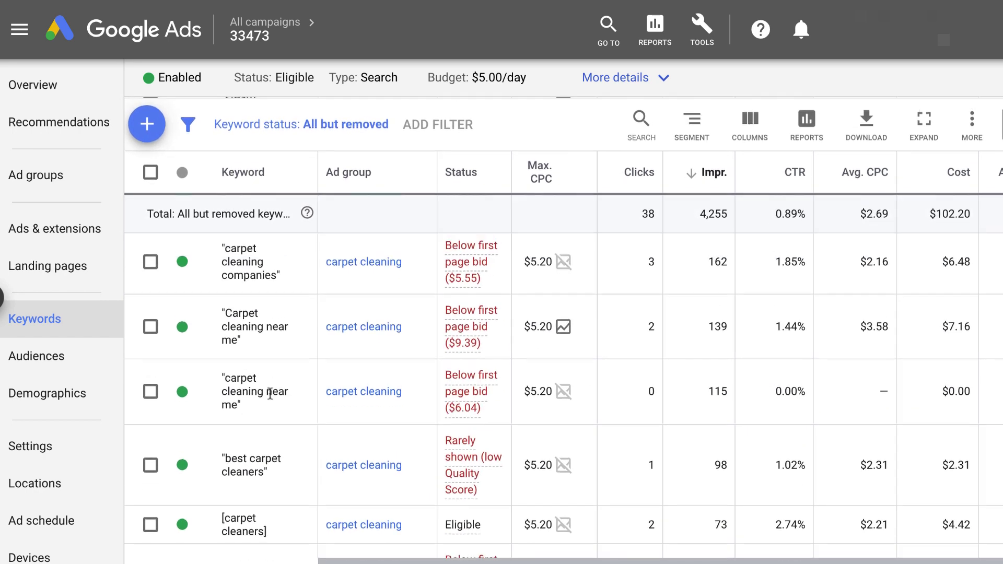
scroll(268, 393, up, 6)
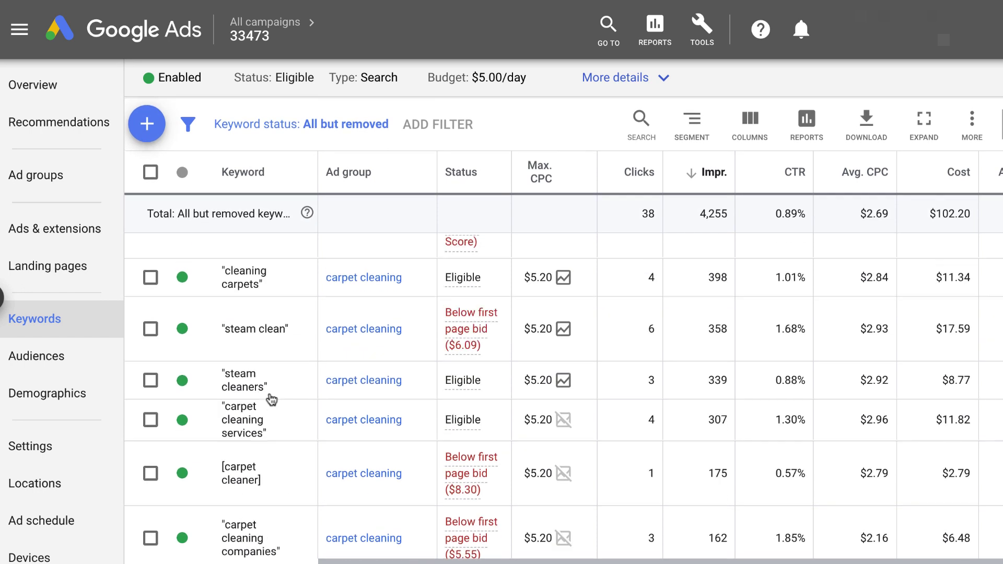
scroll(271, 400, up, 1)
scroll(272, 399, down, 2)
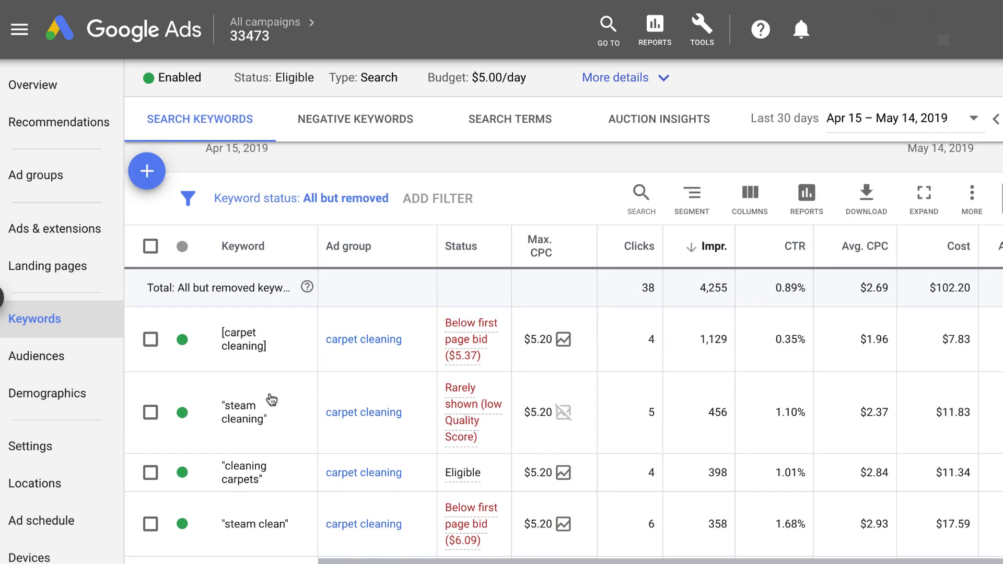
scroll(272, 400, down, 1)
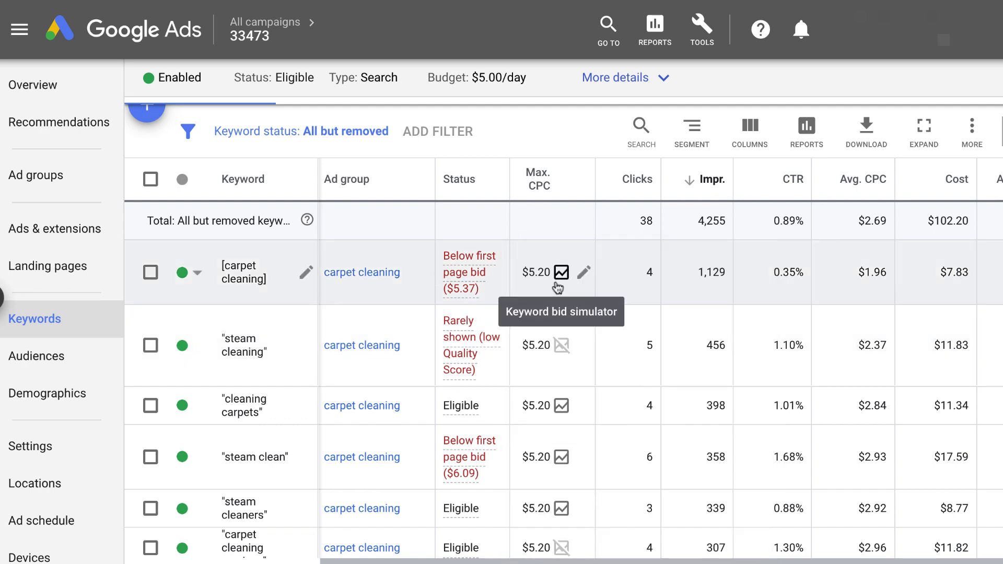
Examine the status details of the [carpet cleaning] and "steam cleaning" keywords
mouse_move(467, 284)
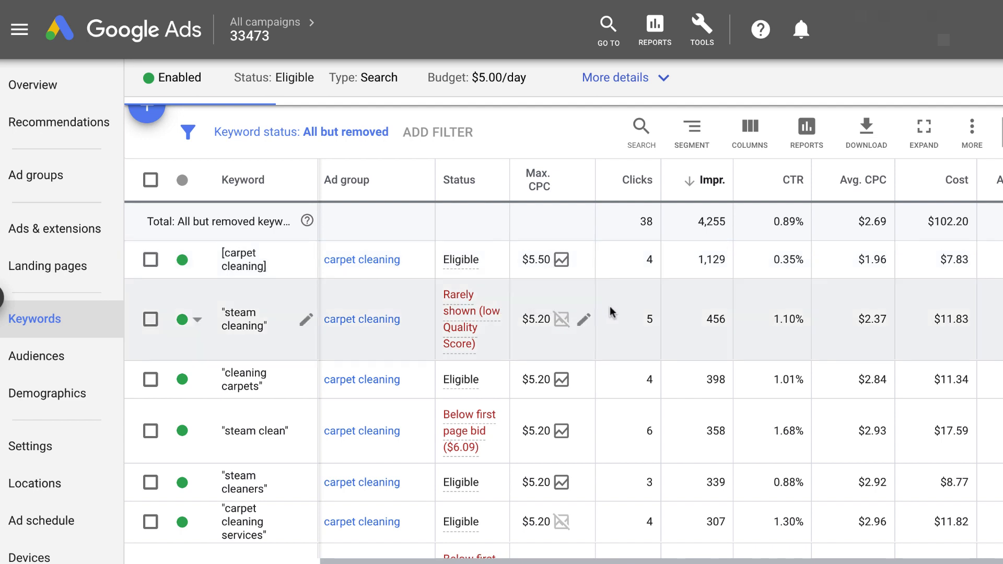
mouse_move(490, 324)
mouse_move(455, 328)
scroll(585, 337, down, 1)
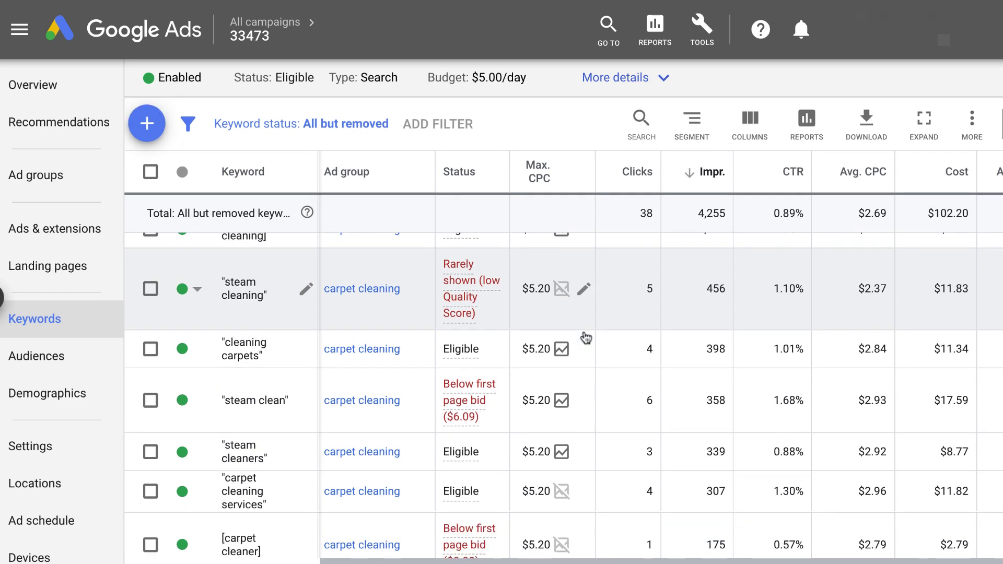
mouse_move(461, 308)
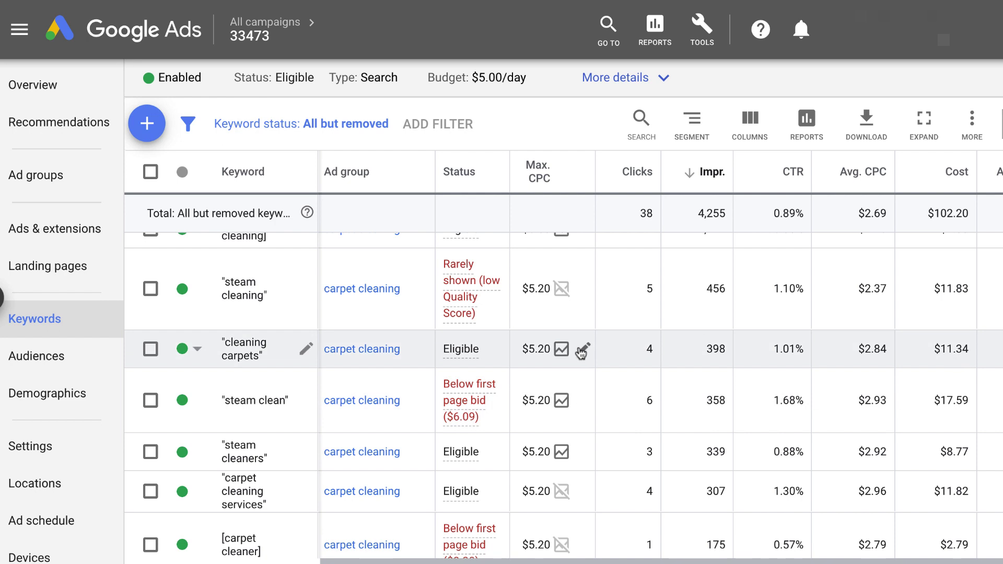
Set a manual bid of $5.5 for the "cleaning carpets" keyword and save it
click(582, 349)
click(790, 461)
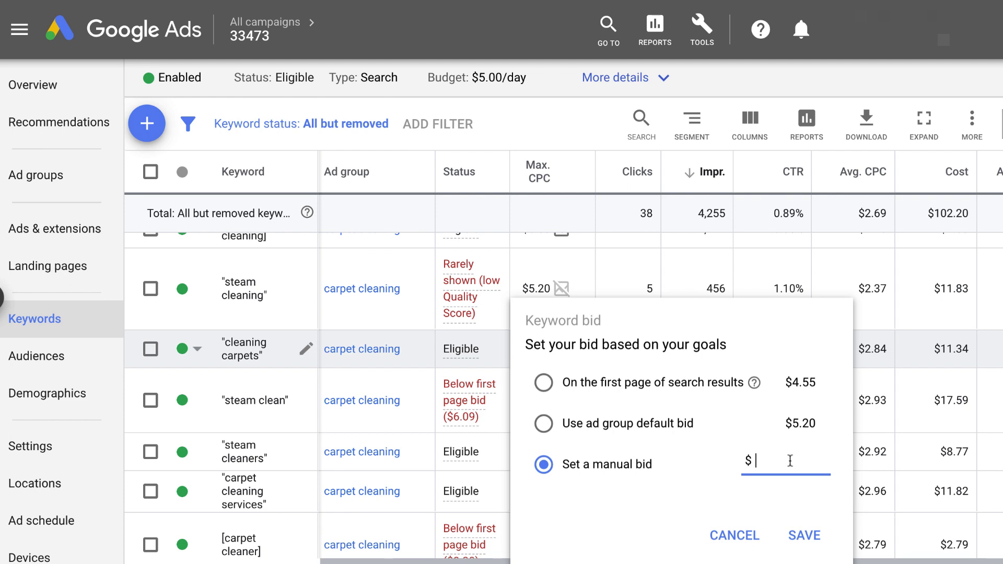
text(5.5)
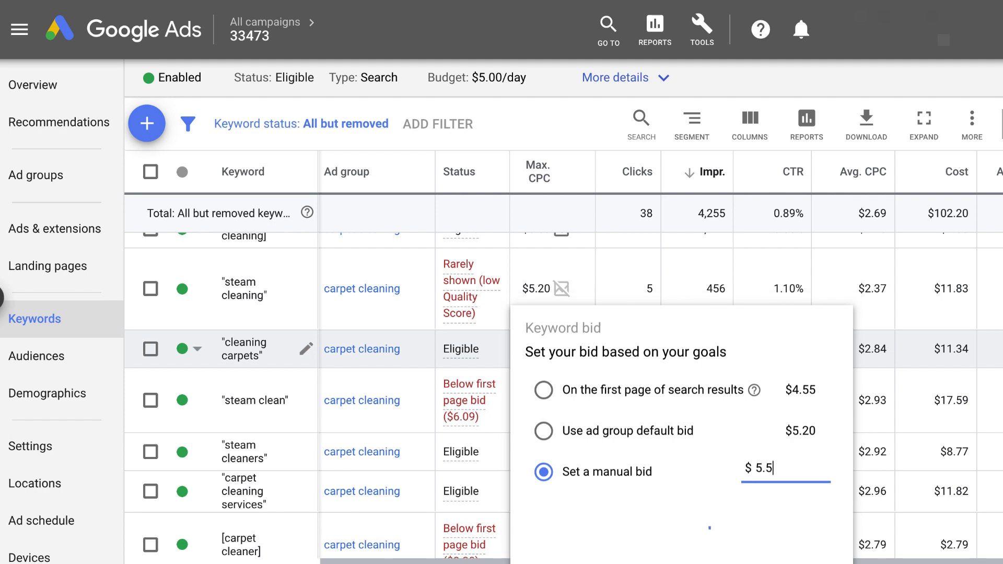
key(Return)
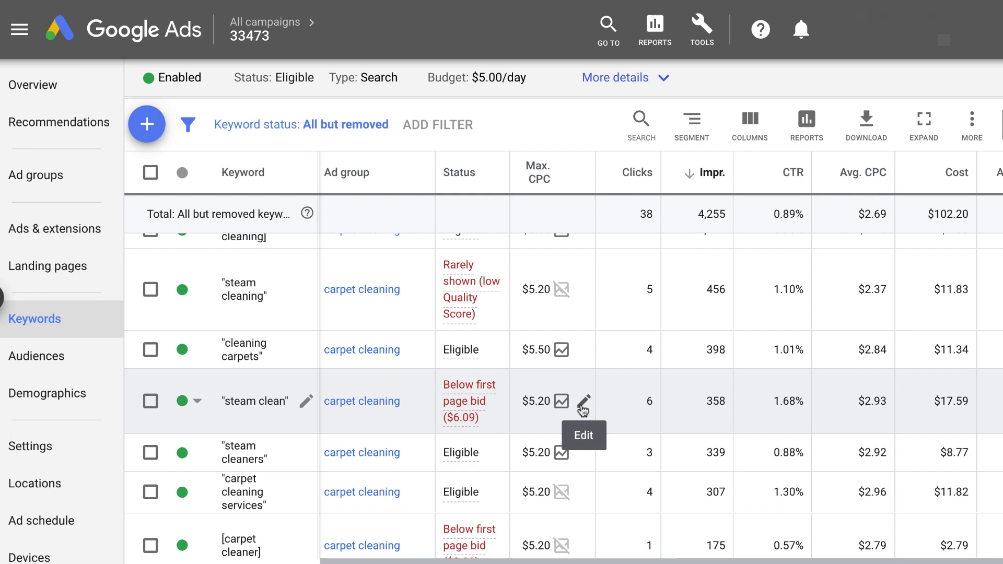
Check the status details of the "steam clean" keyword and set its manual bid to $5.5
mouse_move(500, 402)
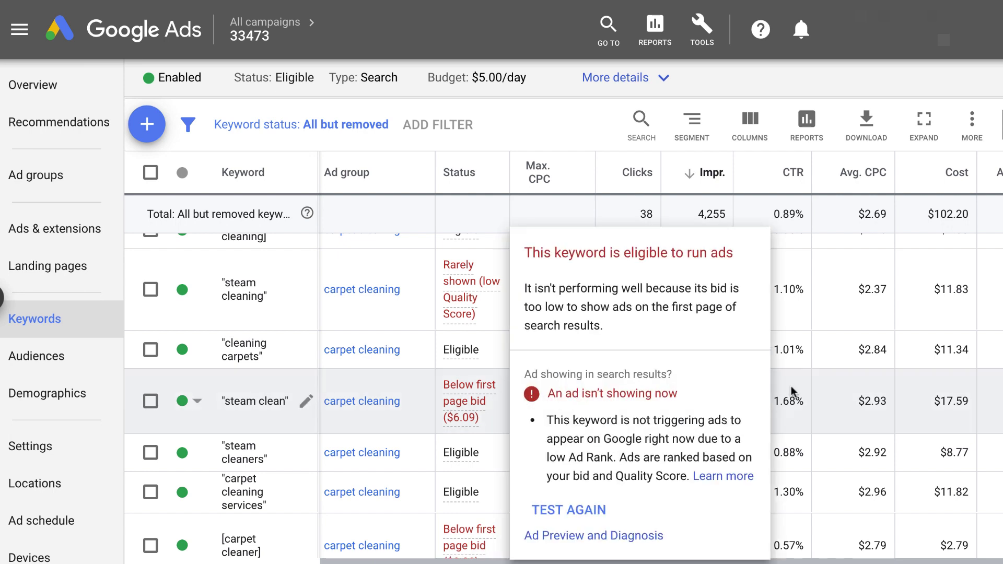
click(583, 408)
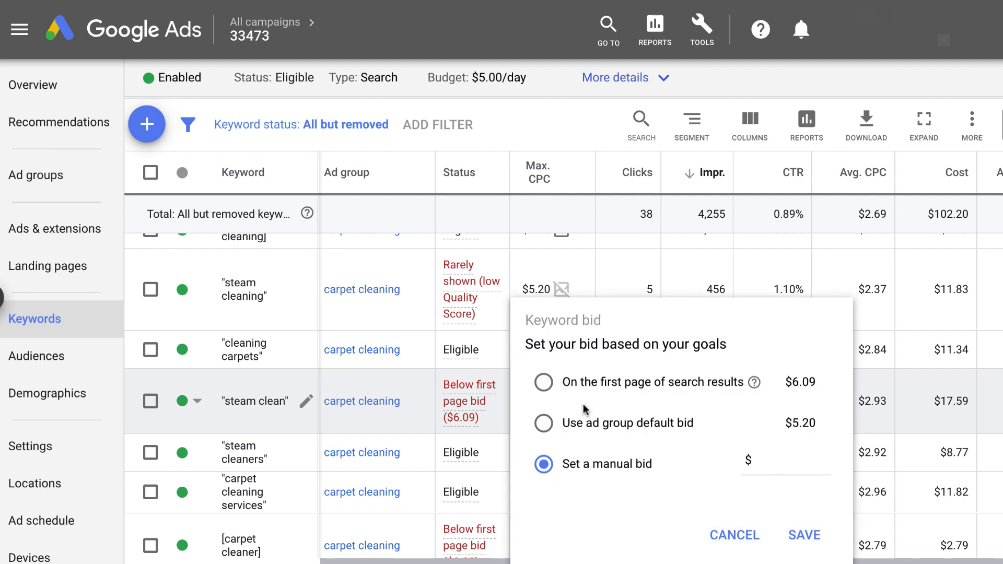
click(765, 473)
text(5.5)
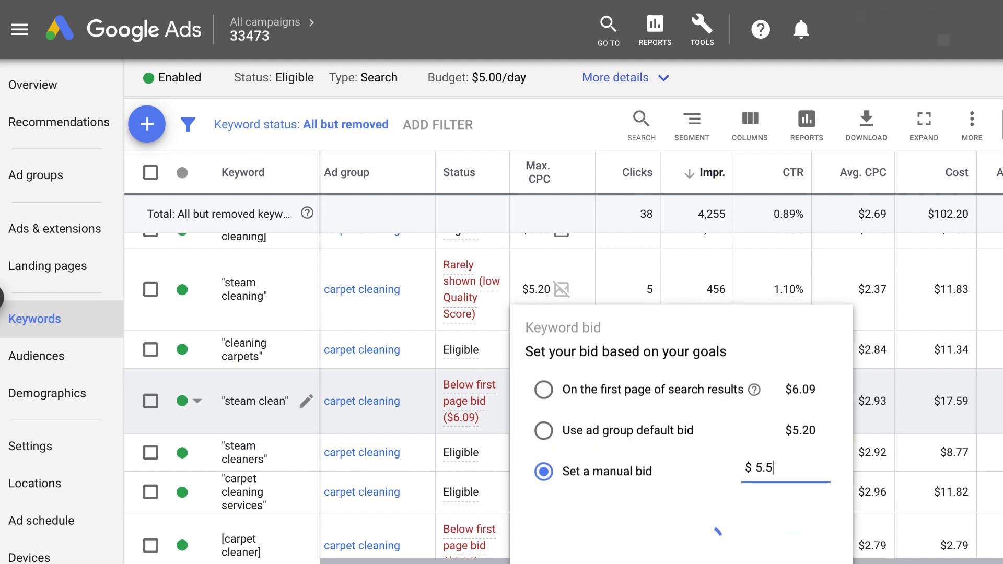
key(Return)
Set the manual bid of the [carpet cleaning] keyword to $6 and save it
scroll(530, 406, up, 3)
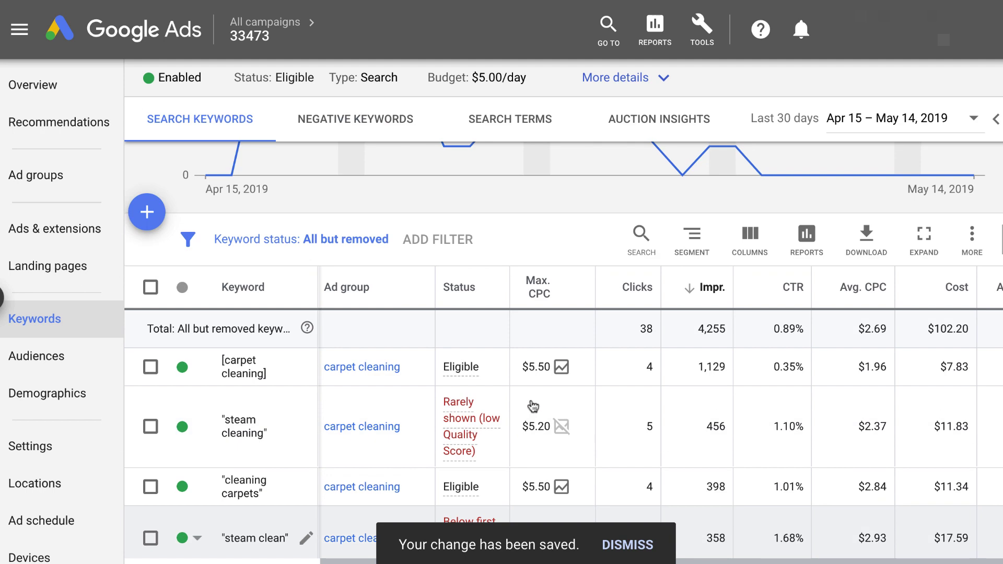
click(586, 371)
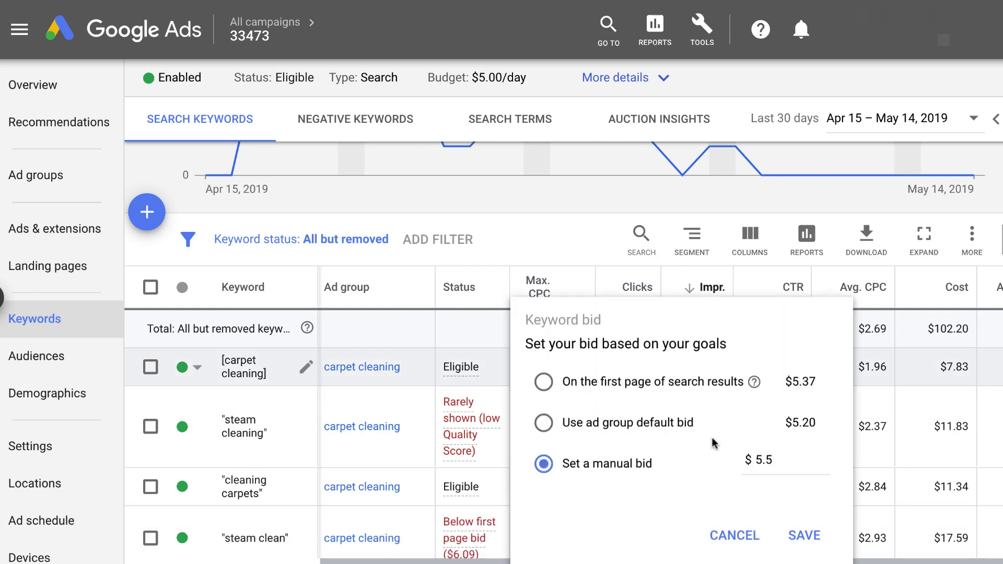
double_click(773, 461)
text(6)
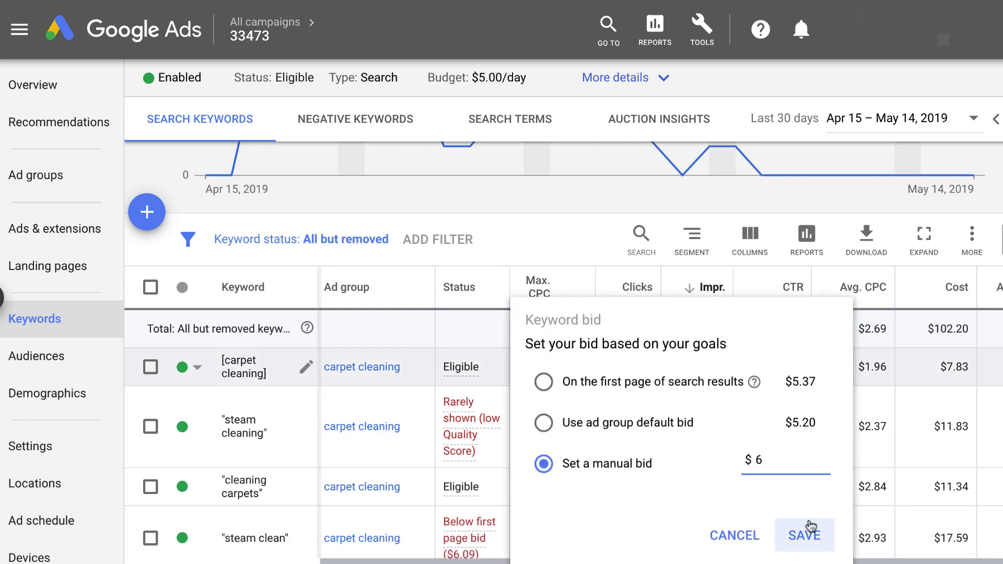
click(805, 534)
Check the [carpet cleaner] keyword's status and bid simulator, and set a manual bid of $6 for "carpet cleaning companies"
scroll(592, 420, down, 5)
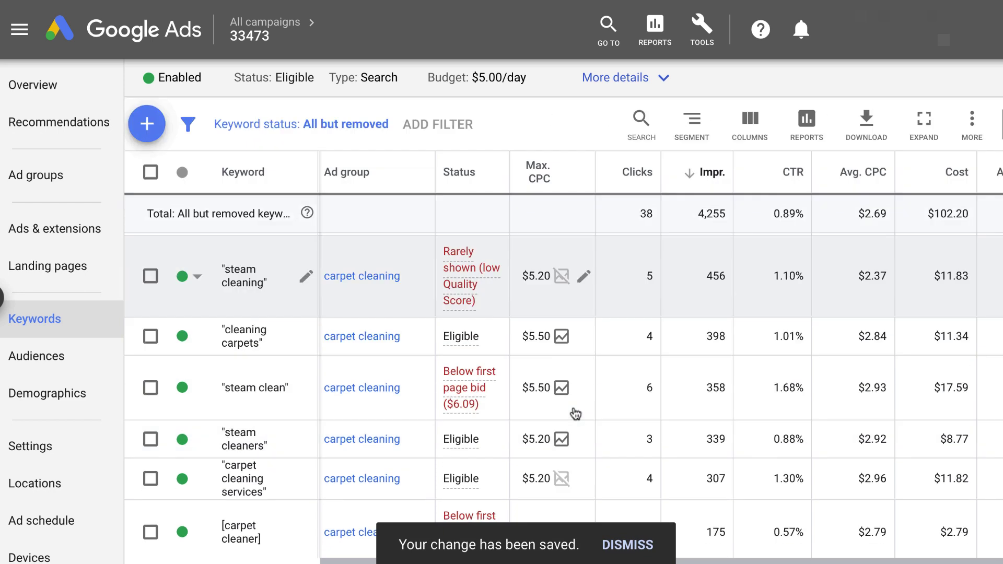
scroll(575, 415, down, 1)
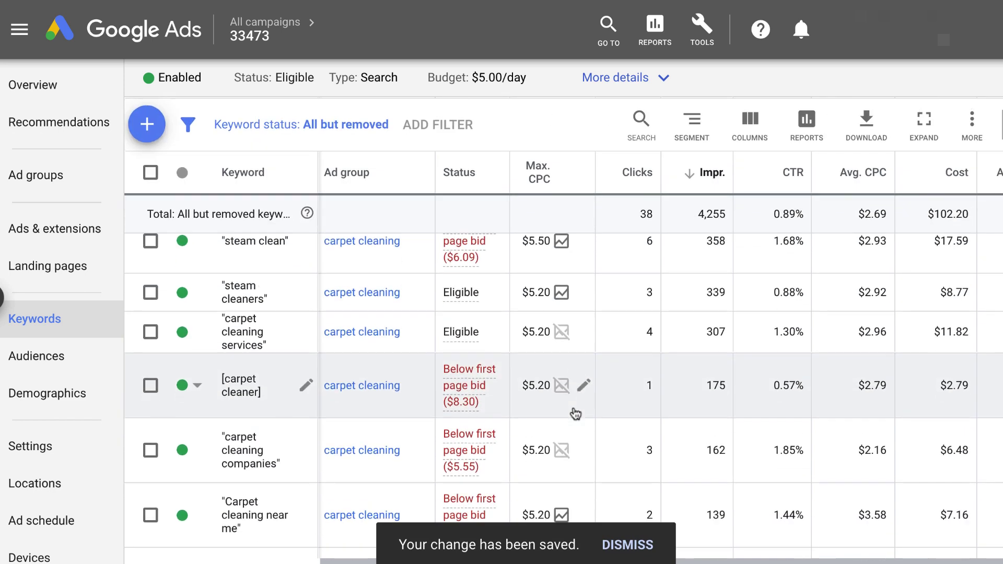
mouse_move(481, 403)
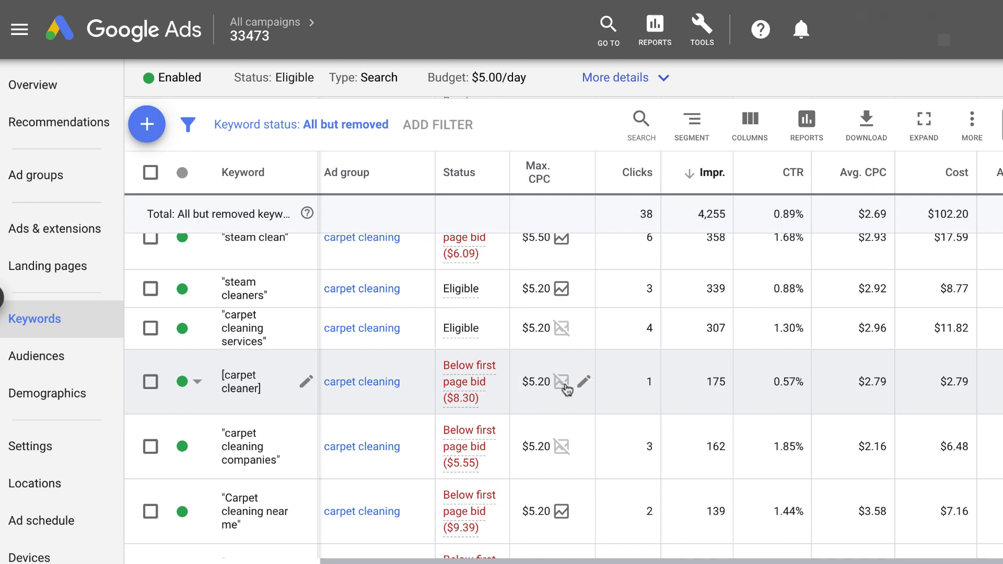
mouse_move(564, 386)
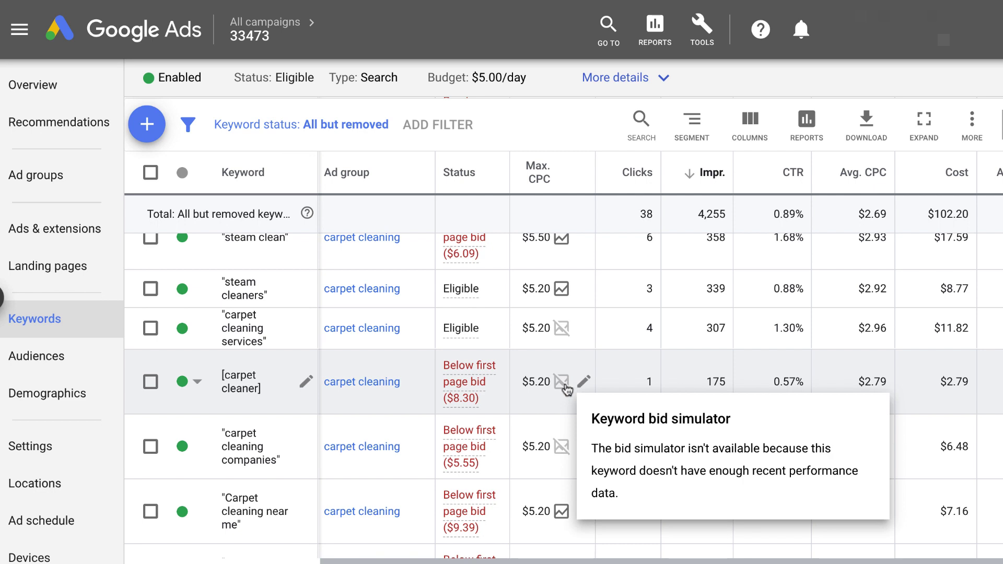
scroll(567, 389, down, 1)
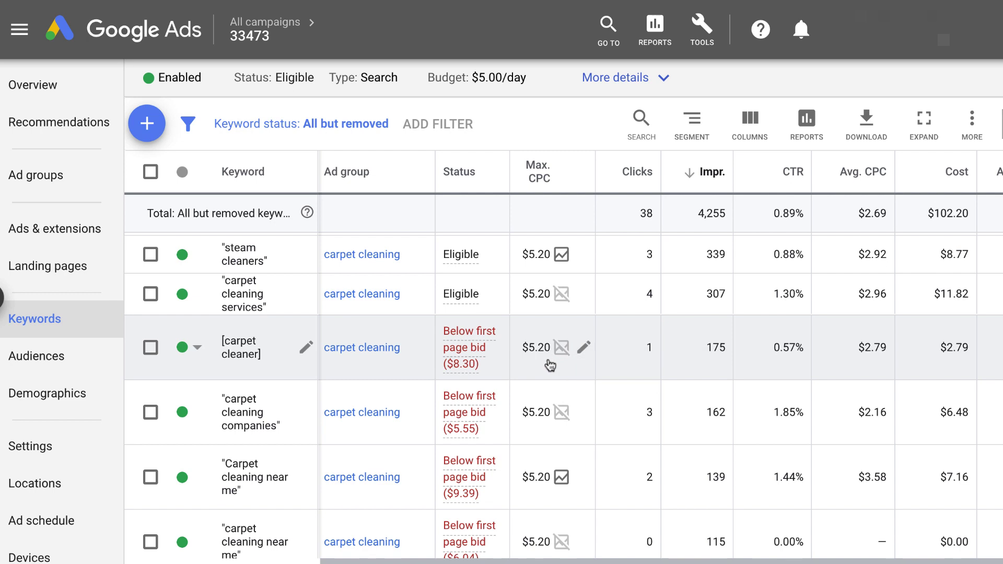
scroll(550, 364, down, 1)
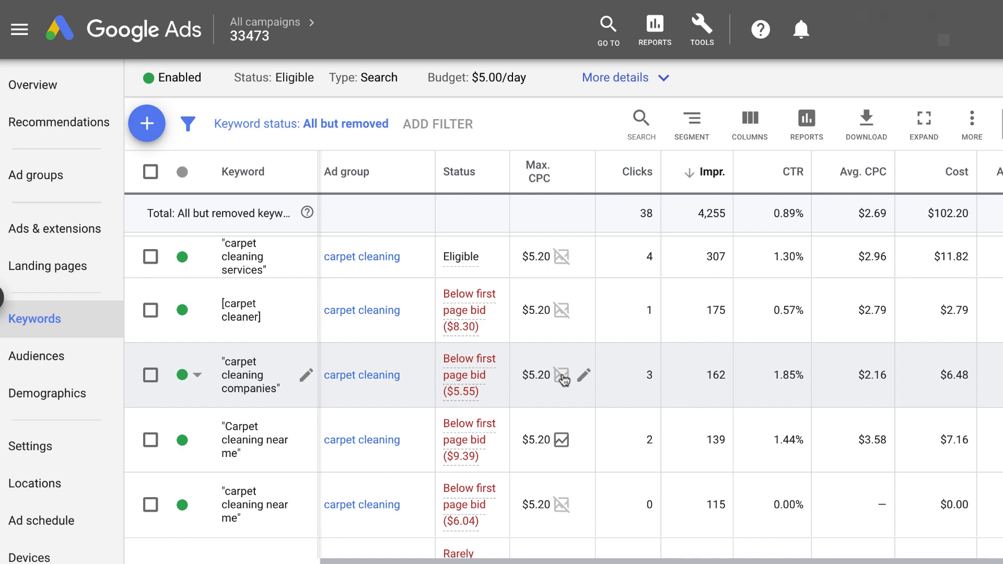
click(584, 375)
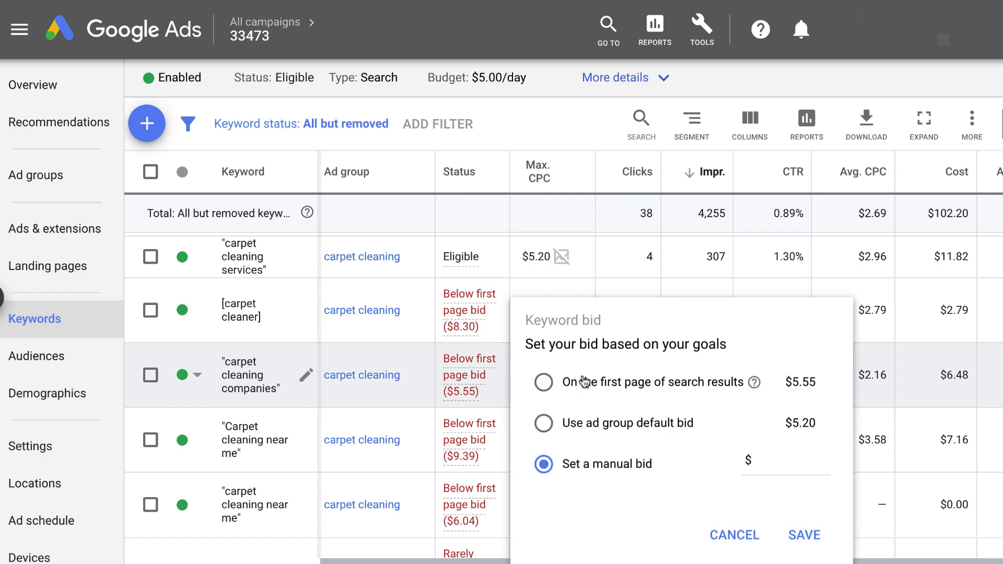
click(757, 461)
text(6)
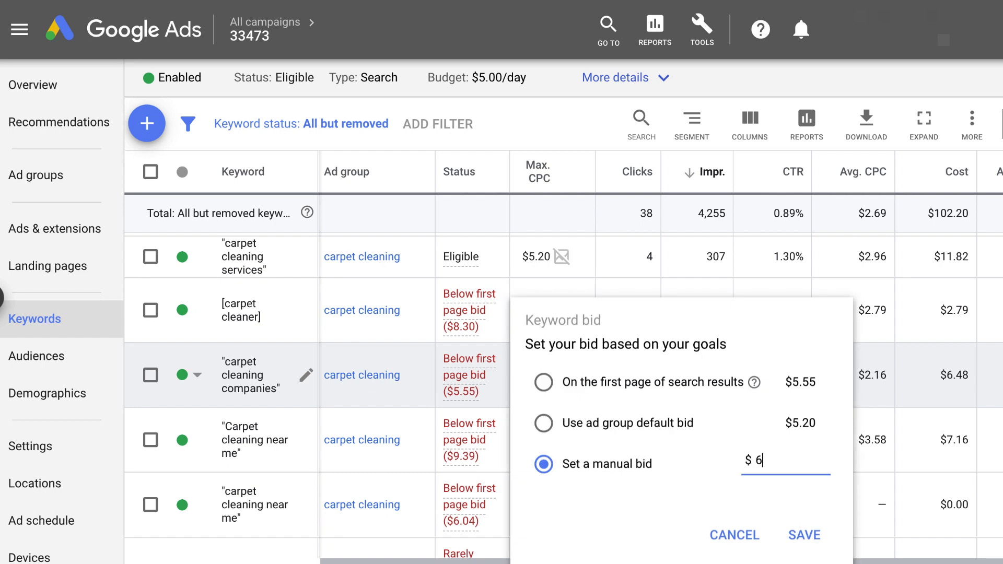
click(804, 534)
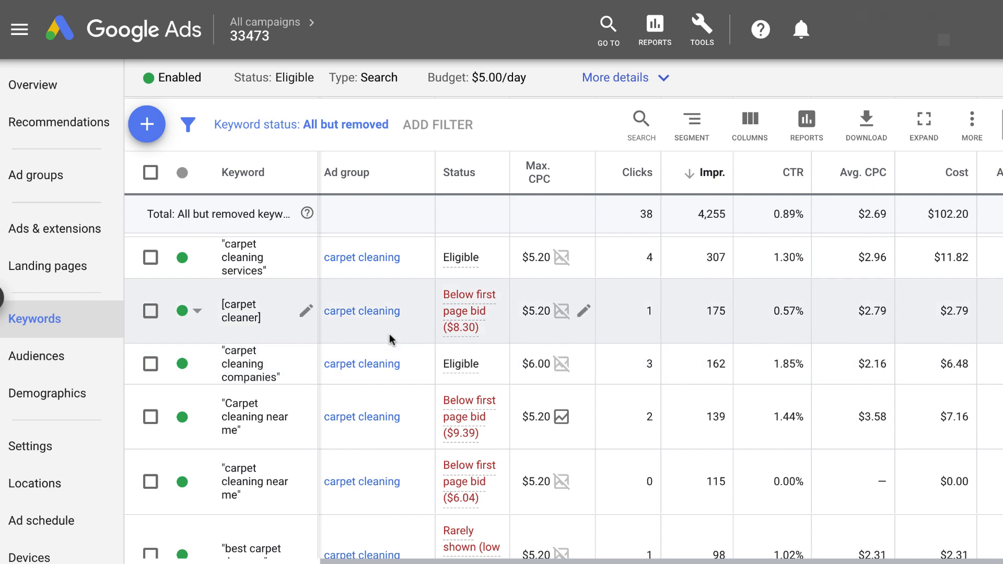
Set the manual bid of the [carpet cleaner] keyword to $6.5 and save it
click(583, 311)
click(779, 446)
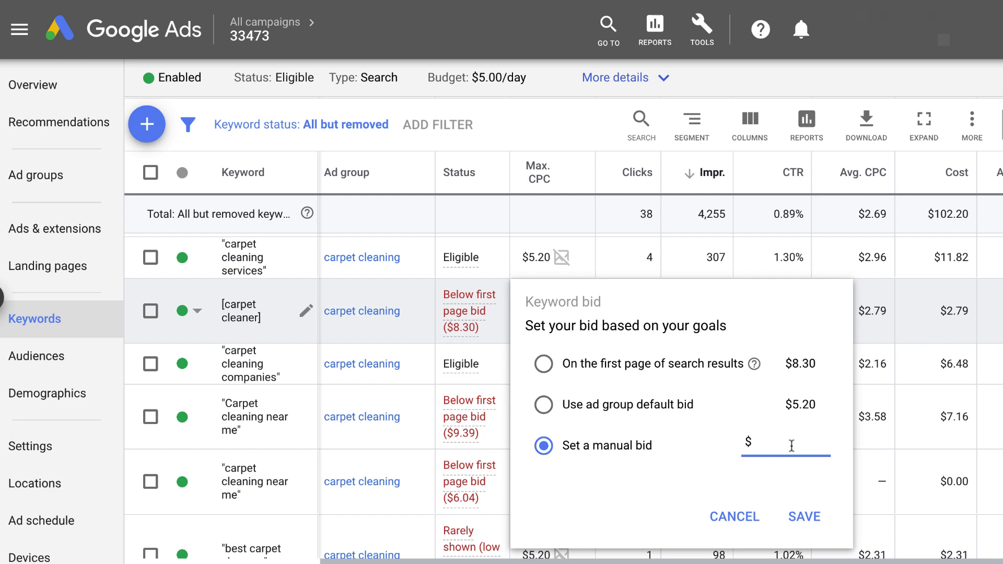
text(6.5)
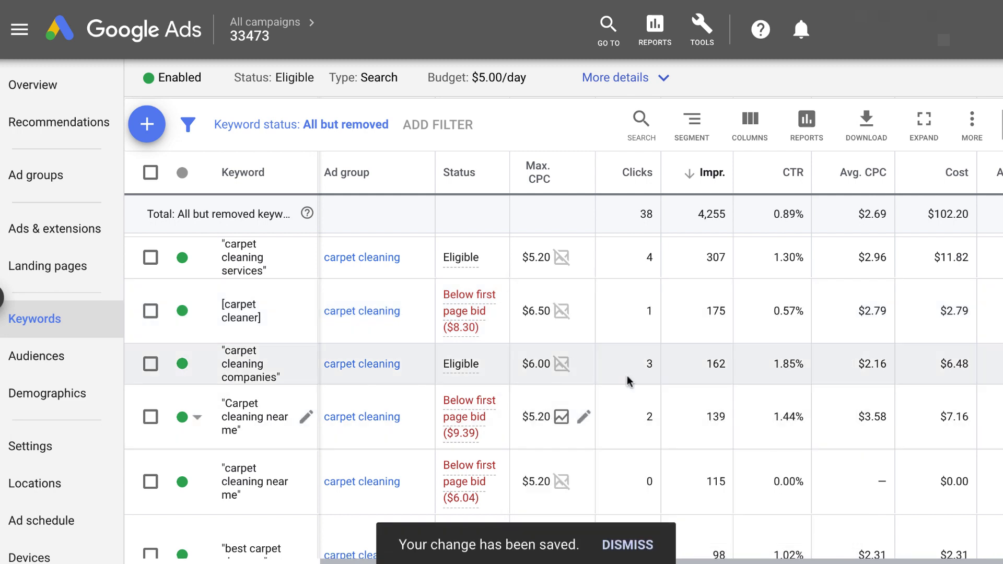
Set a manual bid of $6.5 for the "Carpet cleaning near me" keyword whose first page bid is $9.39, and save it
scroll(622, 380, down, 2)
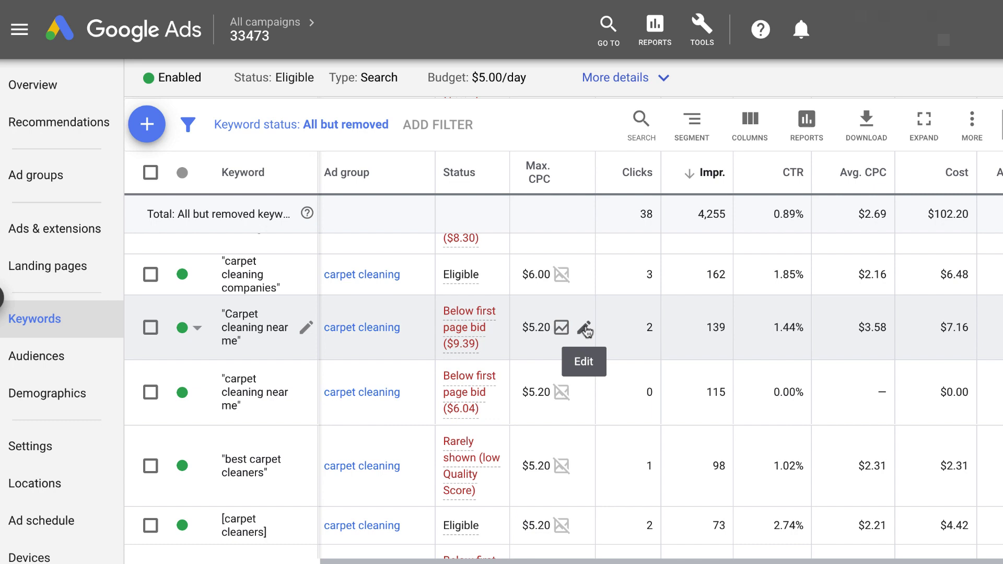
click(584, 329)
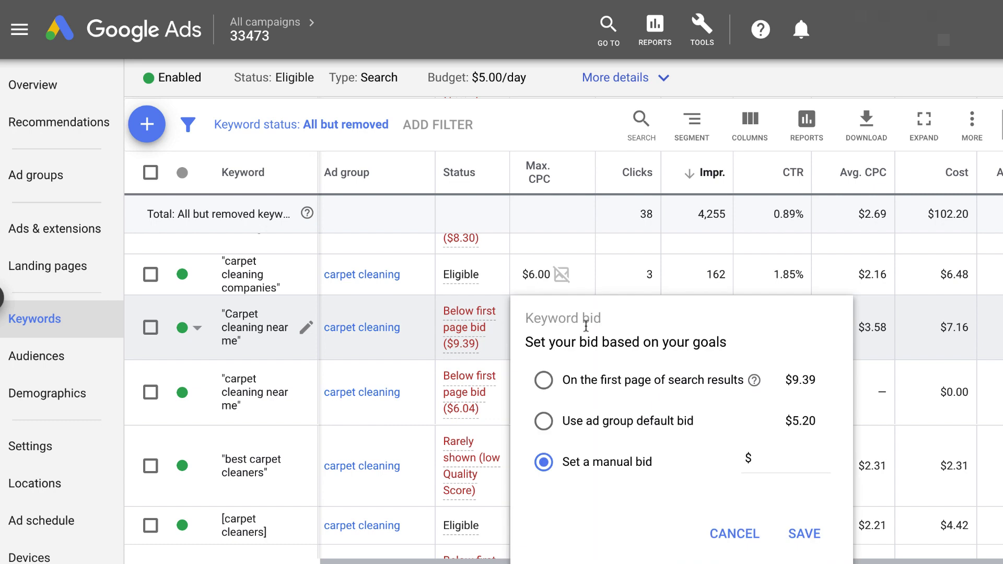
click(777, 460)
text(6.5)
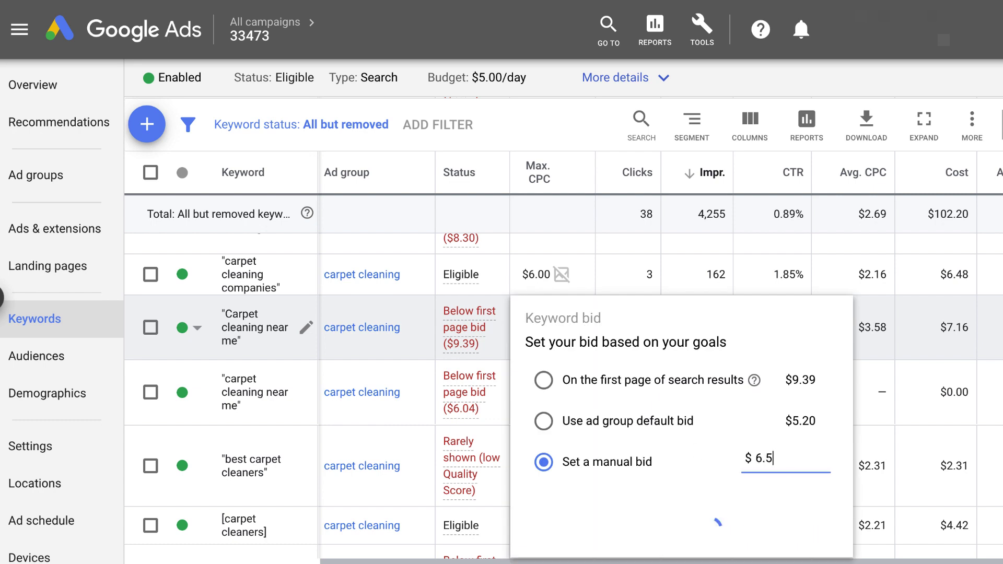
key(Return)
Review the statuses and max. CPC bids of the remaining keywords, including "professional carpet cleaning"
scroll(564, 422, down, 2)
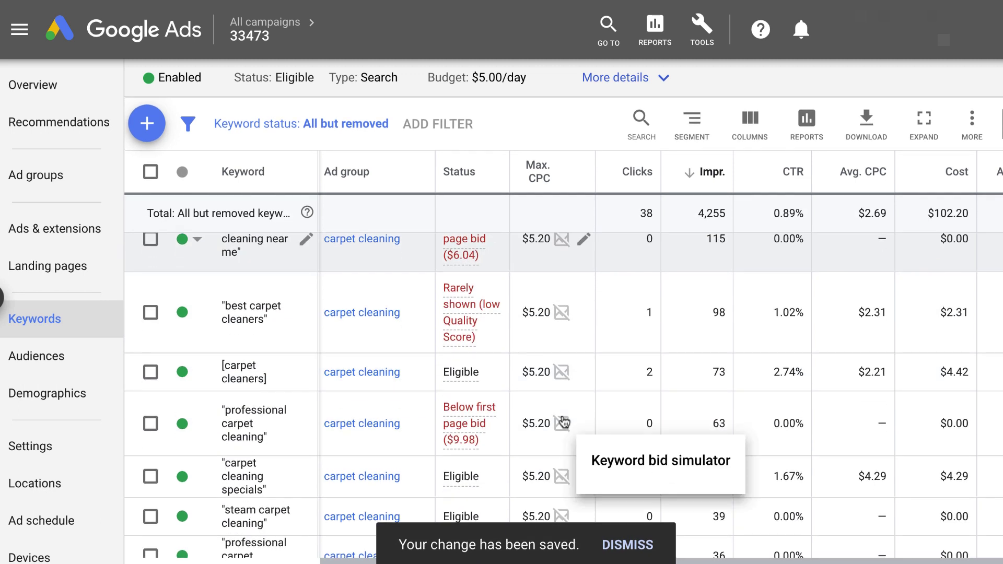
scroll(575, 408, down, 1)
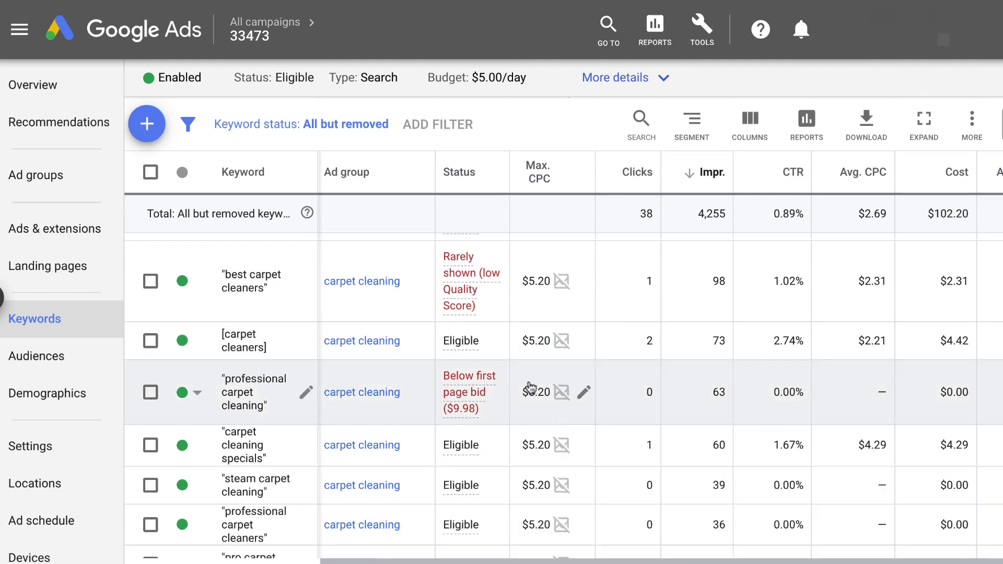
mouse_move(498, 410)
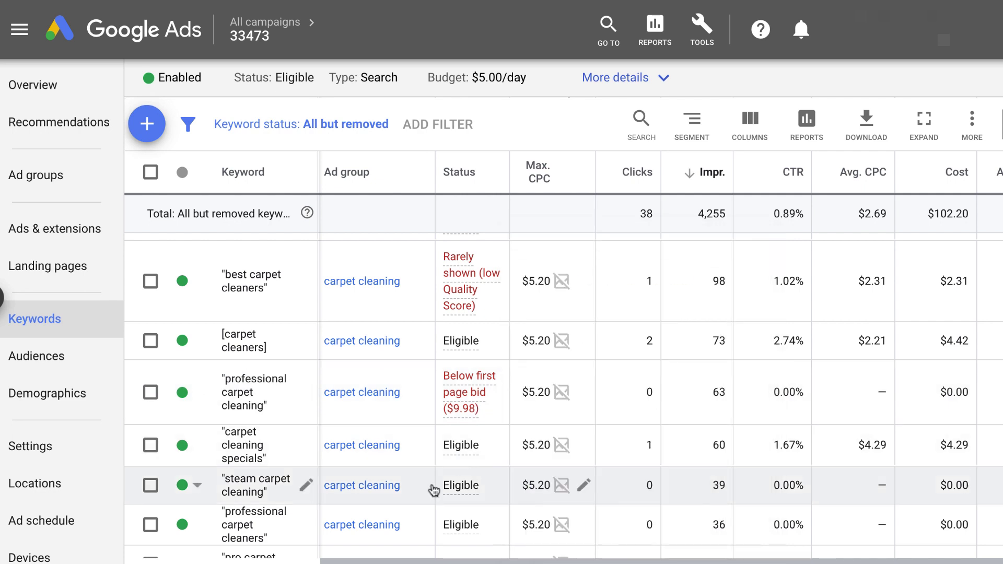
scroll(582, 459, down, 1)
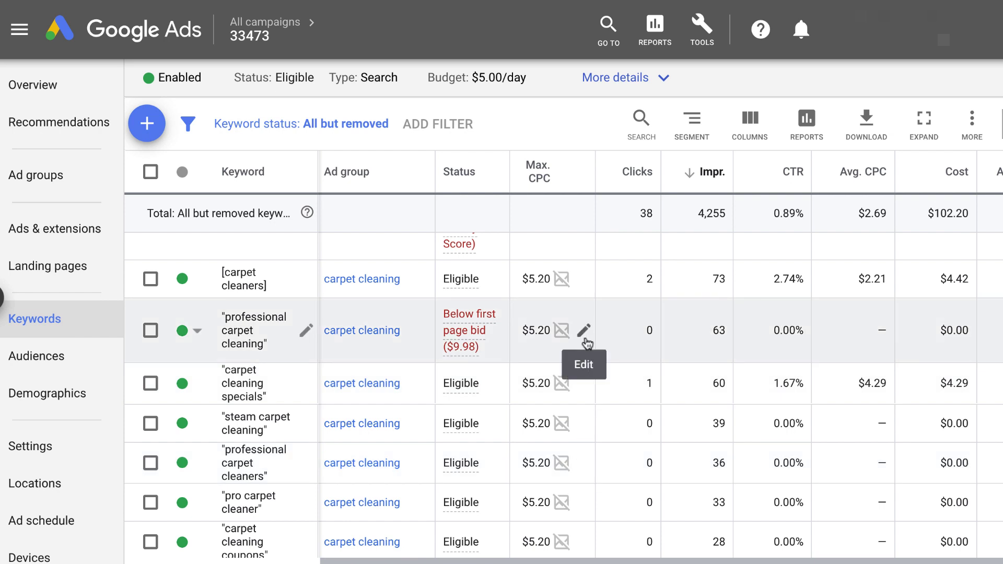
scroll(587, 342, down, 5)
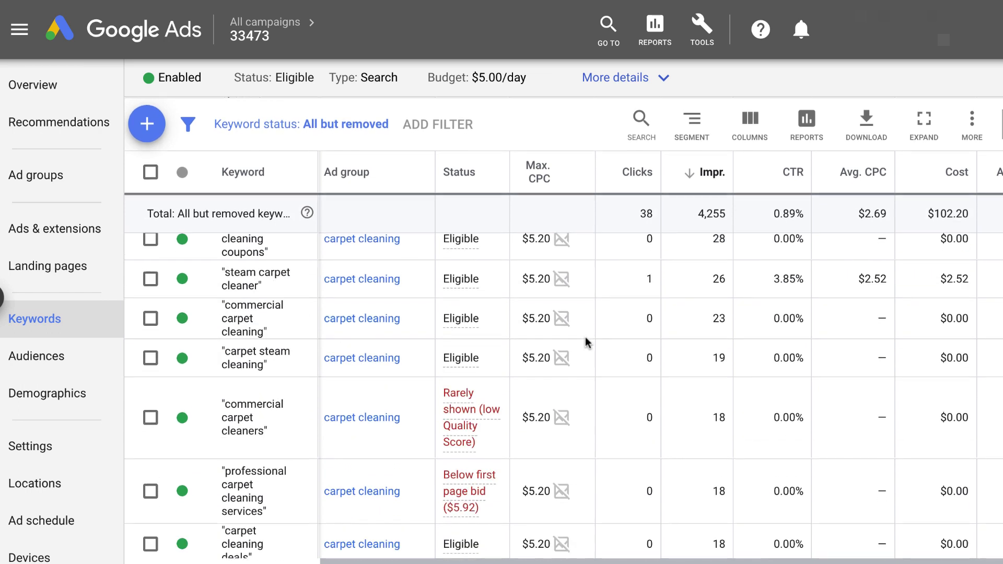
scroll(585, 339, up, 5)
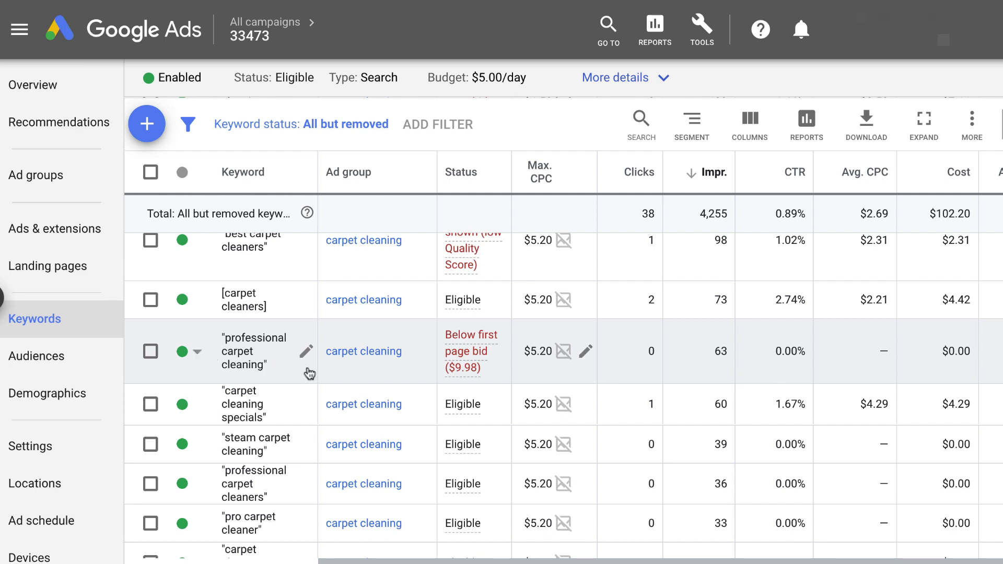
scroll(309, 373, up, 1)
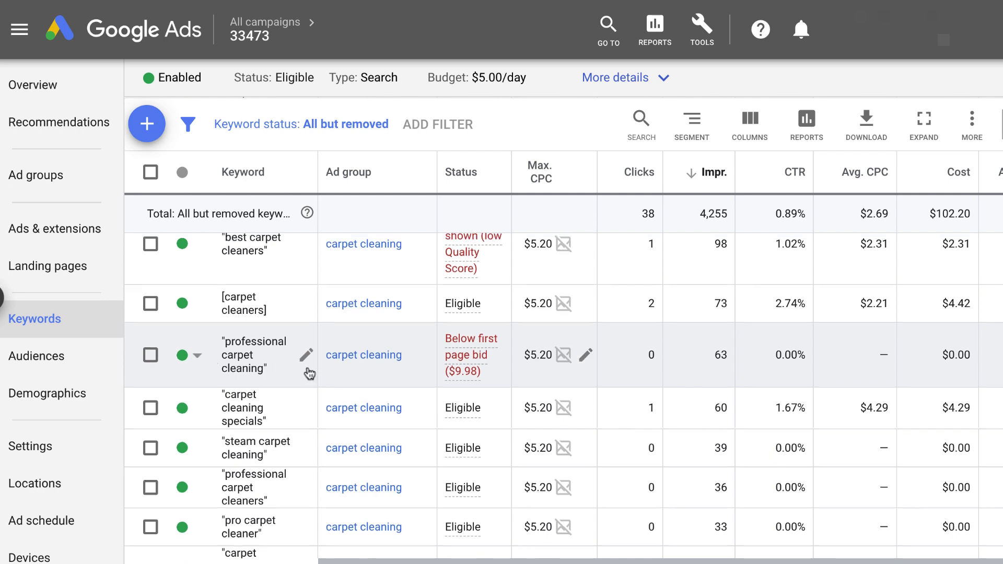
View the campaign's ad groups, and open its Boynton Beach Carpet Cleaning text ad for editing
click(63, 181)
scroll(334, 410, down, 1)
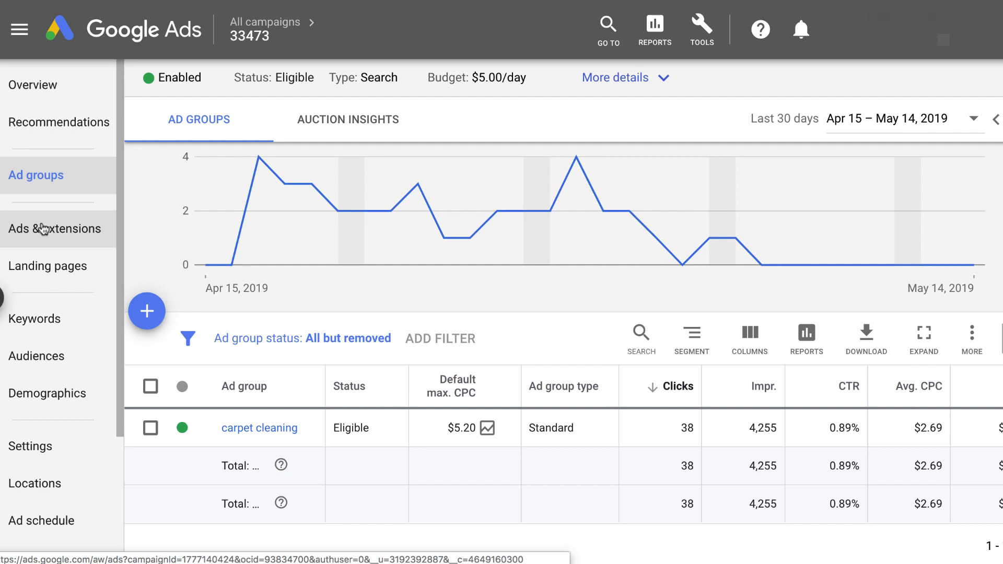
click(81, 230)
scroll(366, 258, down, 2)
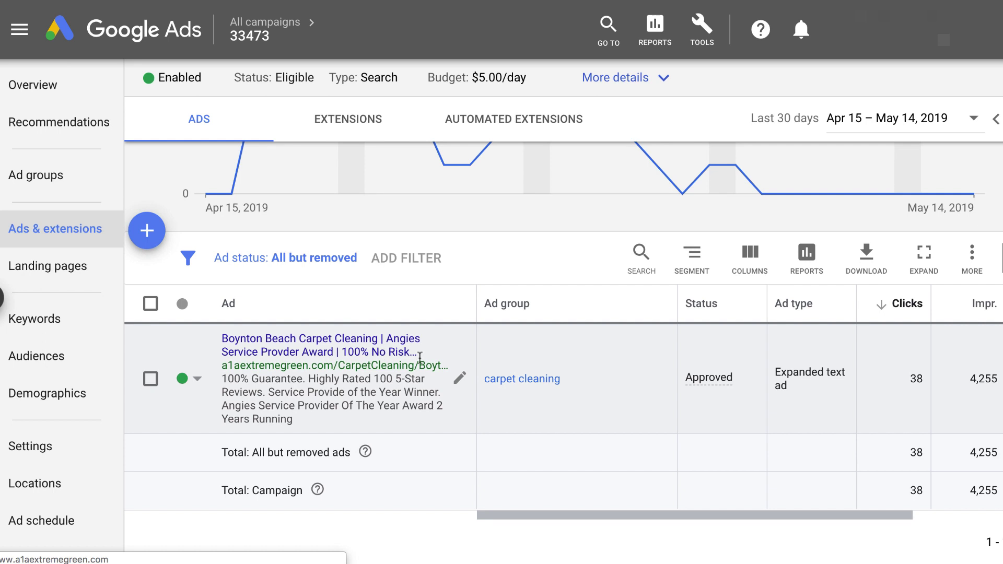
click(459, 385)
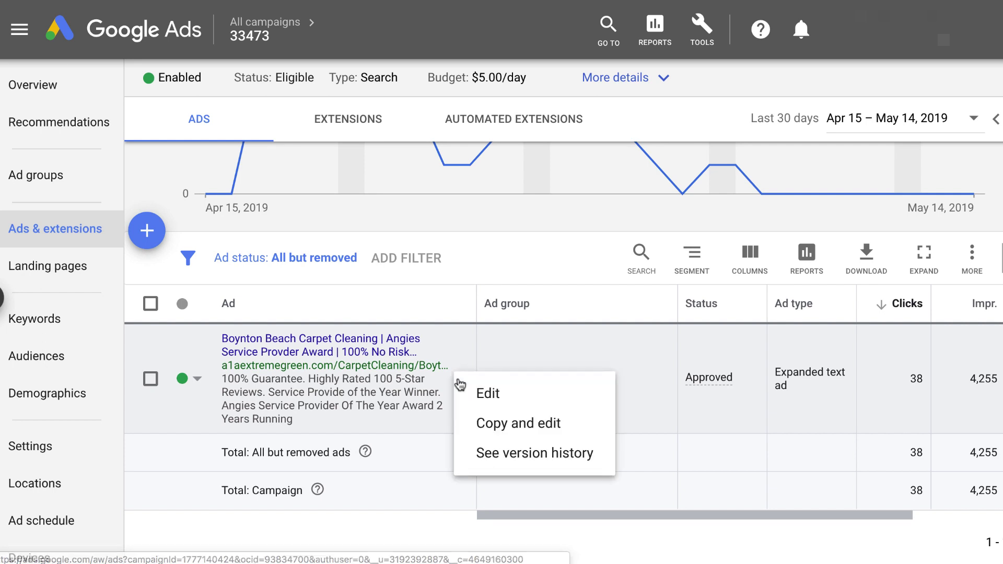
click(488, 395)
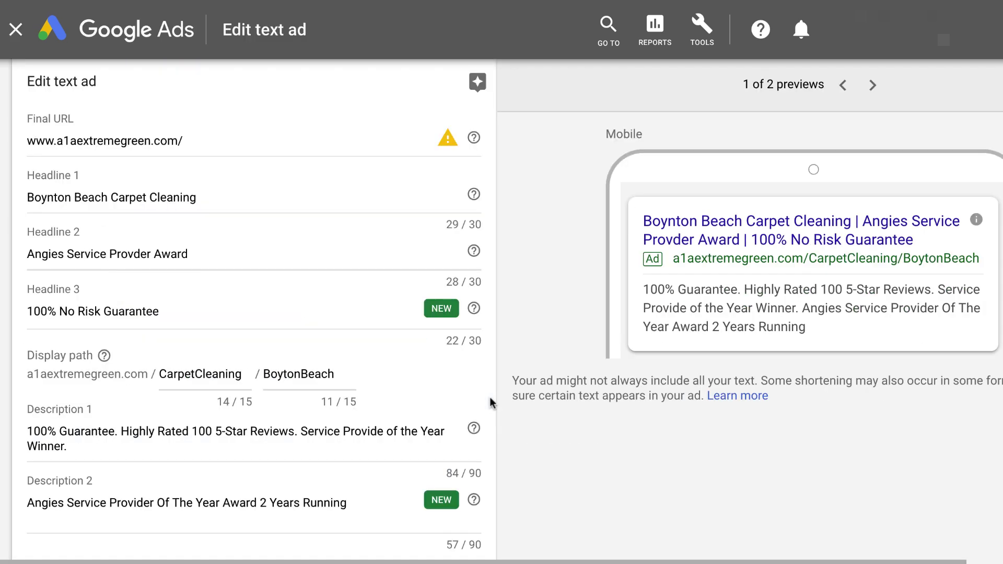
scroll(363, 432, up, 2)
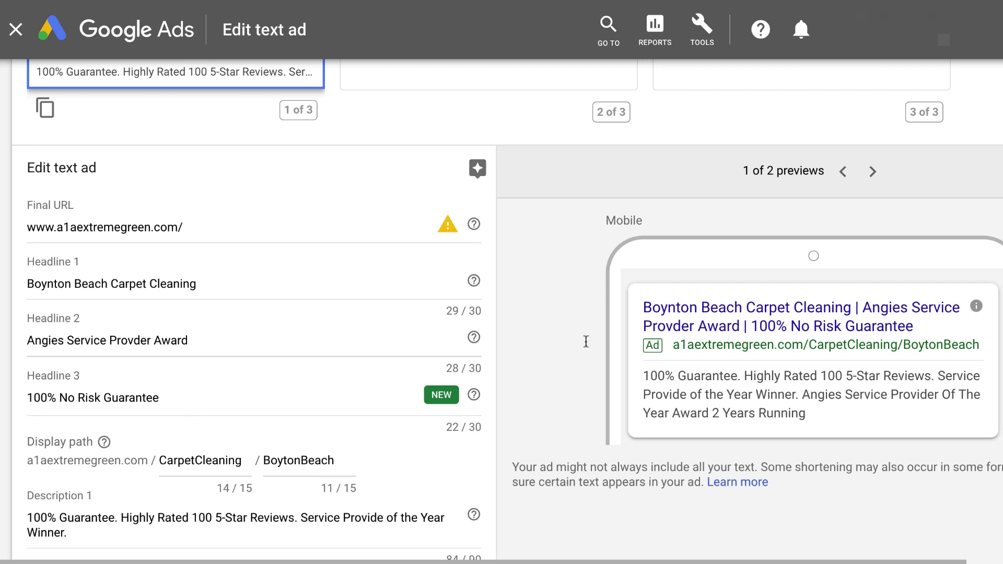
scroll(299, 406, down, 1)
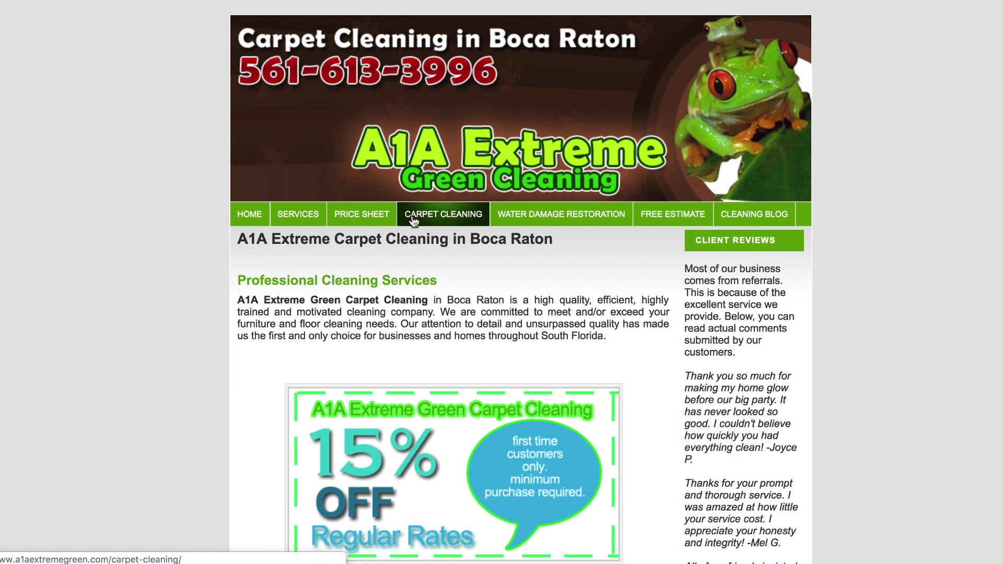
Examine the Carpet Cleaning page of the A1A Extreme Green Cleaning website, including its 14-step process
click(412, 221)
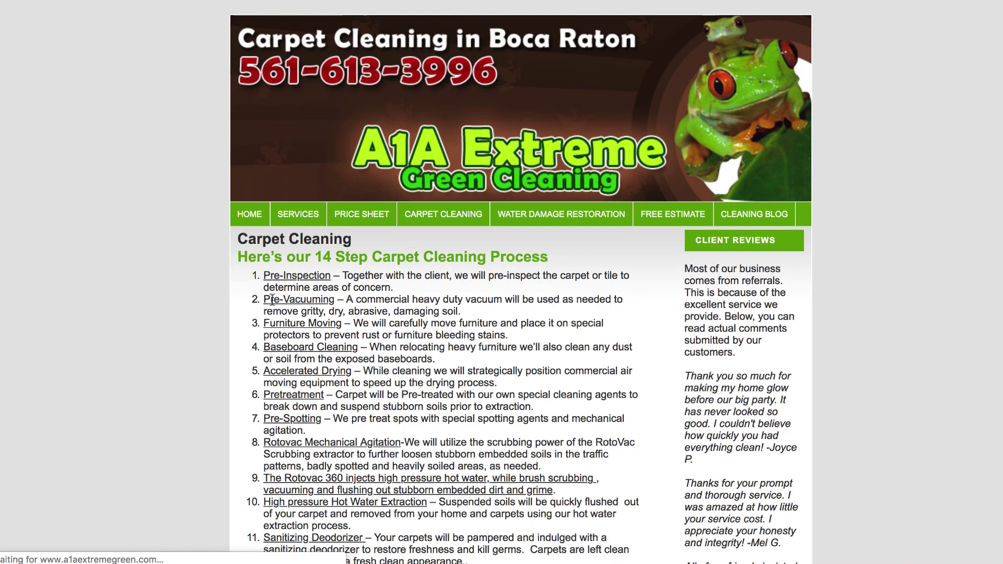
scroll(270, 299, down, 8)
scroll(268, 301, up, 6)
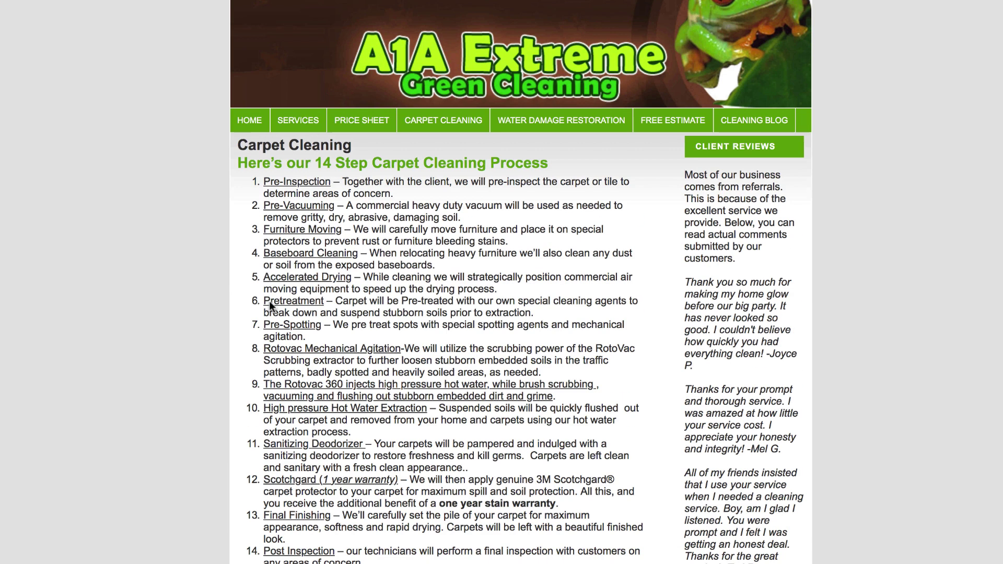
scroll(268, 301, up, 2)
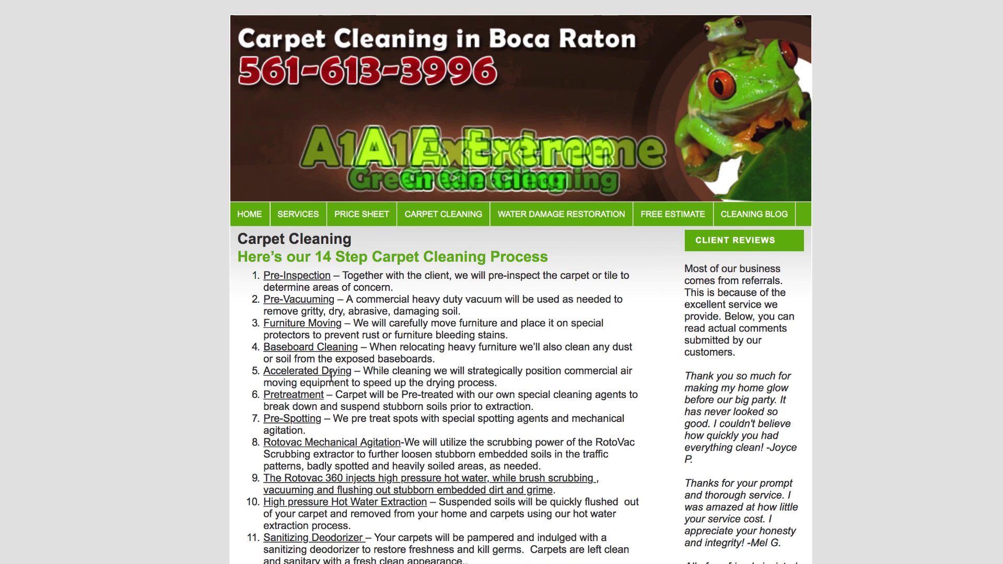
scroll(330, 375, down, 3)
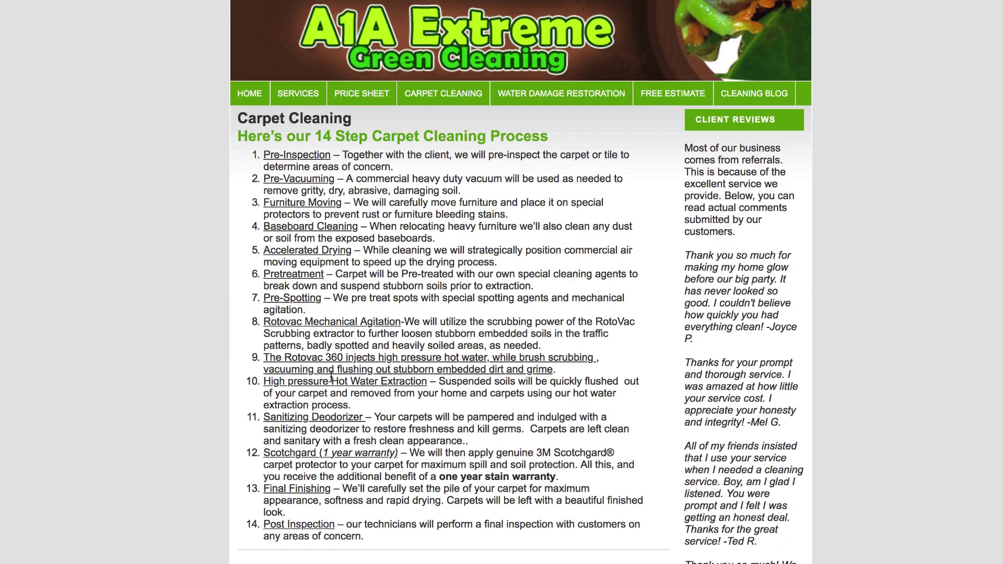
scroll(449, 332, up, 3)
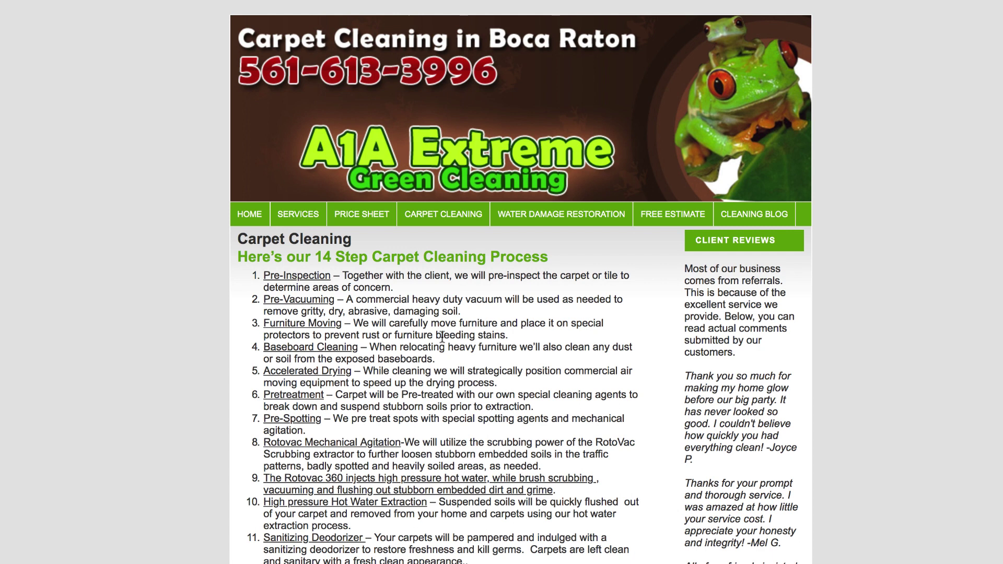
scroll(442, 337, down, 3)
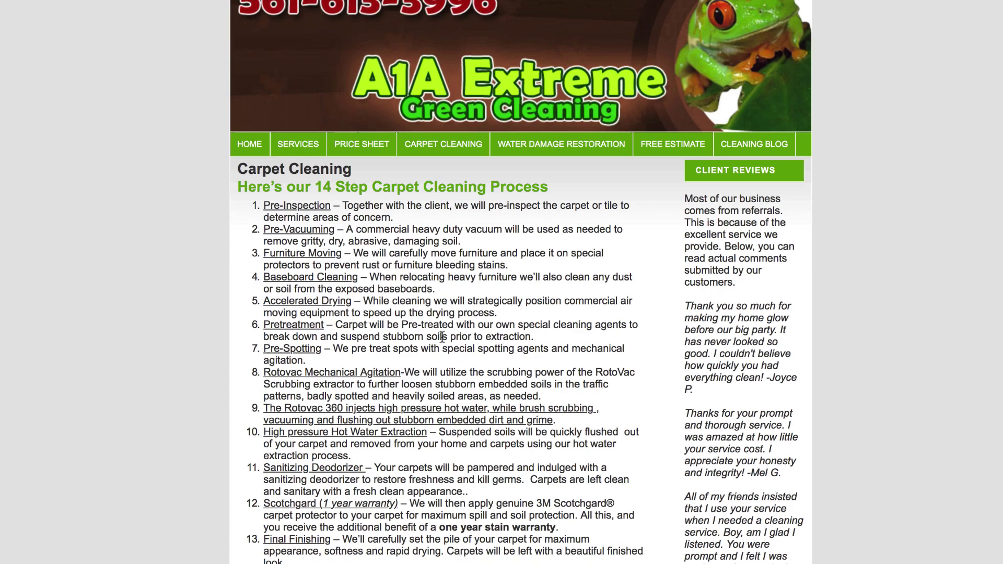
scroll(442, 337, up, 3)
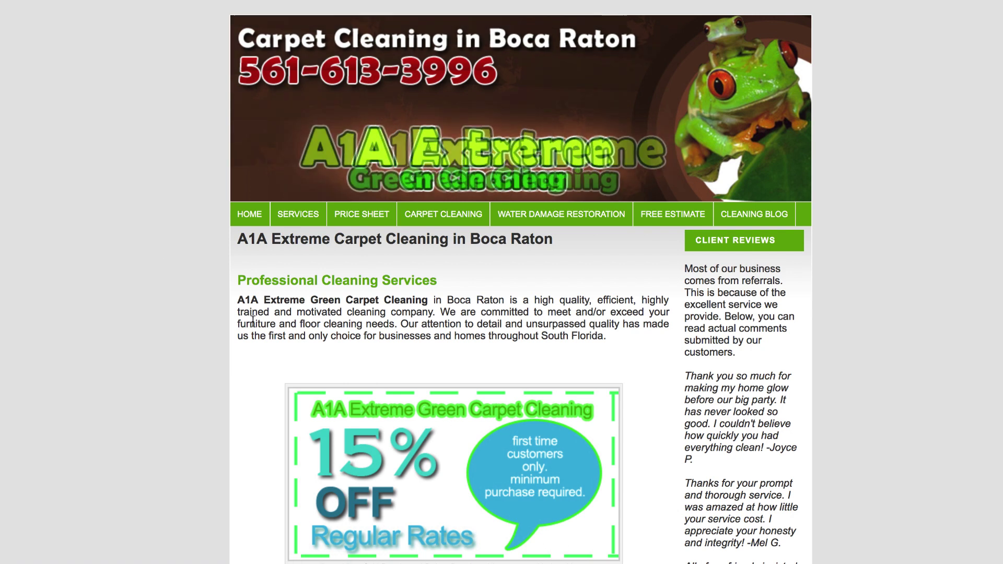
Examine the website's home page as the ad's landing page, from the Professional Cleaning Services introduction to the services list and footer
drag(238, 278, 604, 337)
click(603, 337)
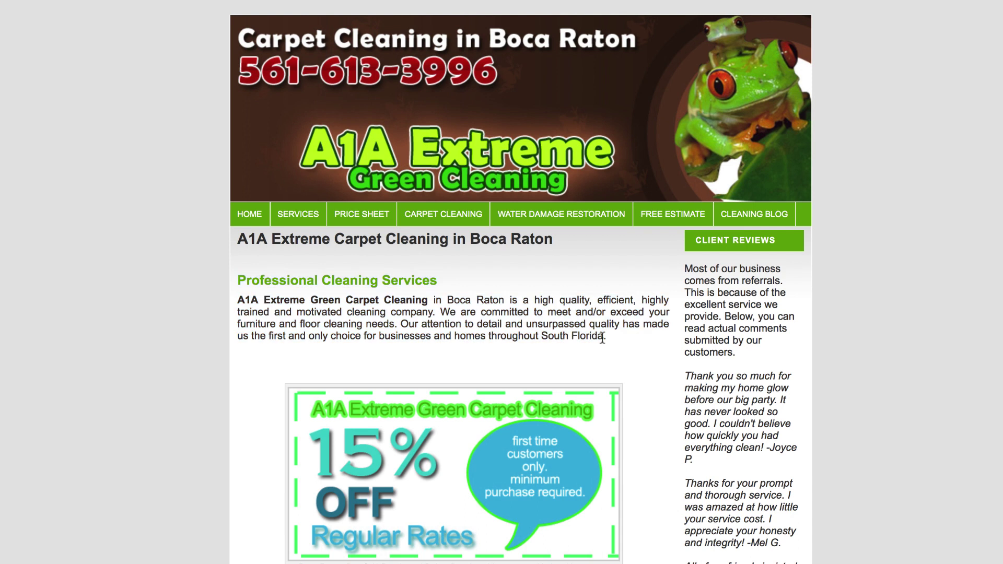
scroll(602, 337, down, 10)
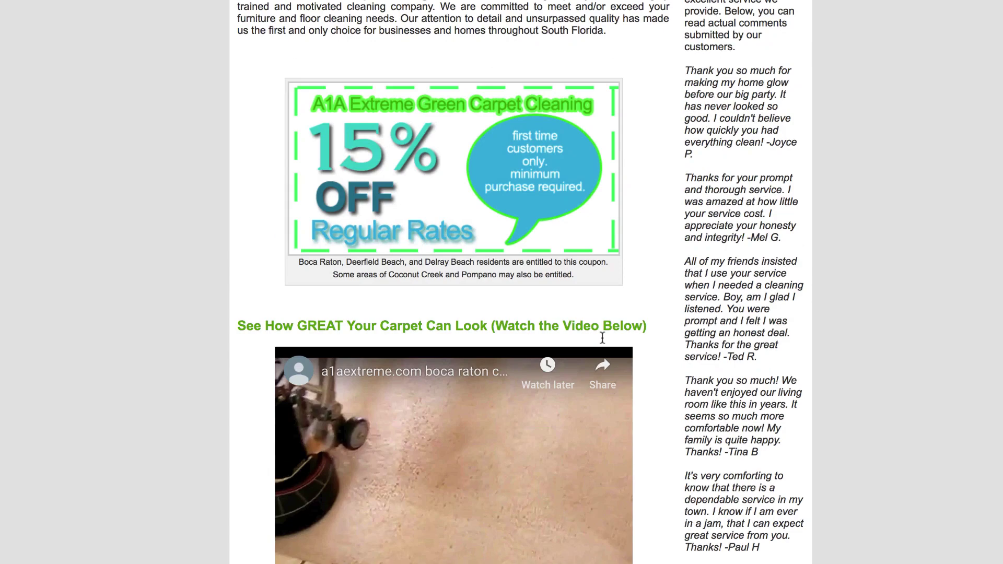
scroll(602, 338, down, 9)
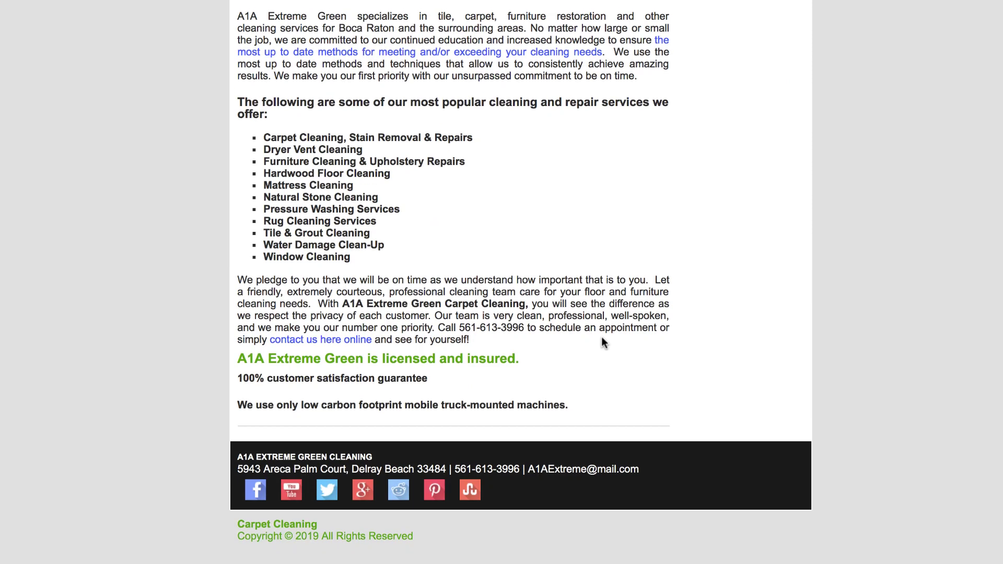
scroll(602, 341, up, 20)
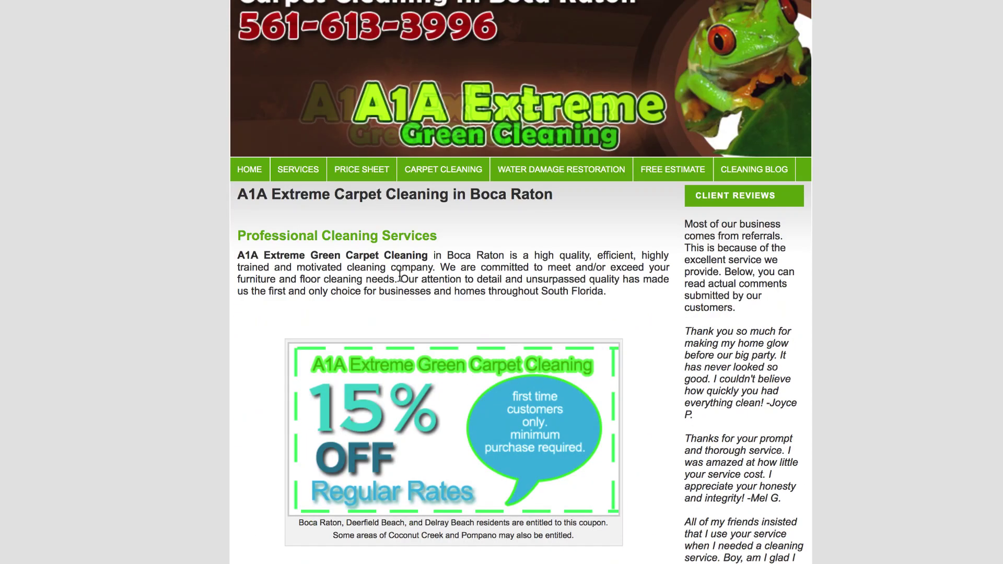
scroll(399, 275, down, 12)
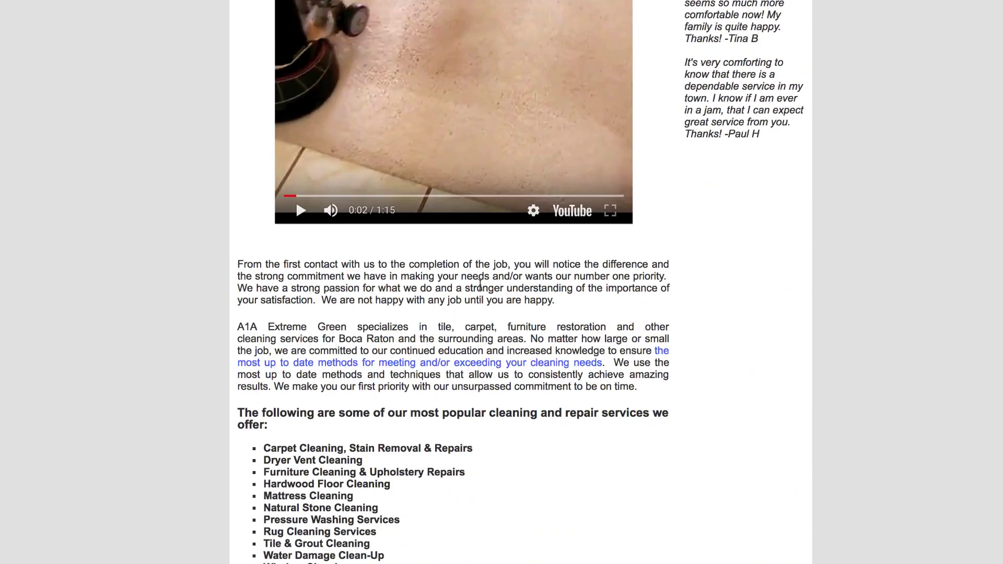
scroll(480, 284, up, 12)
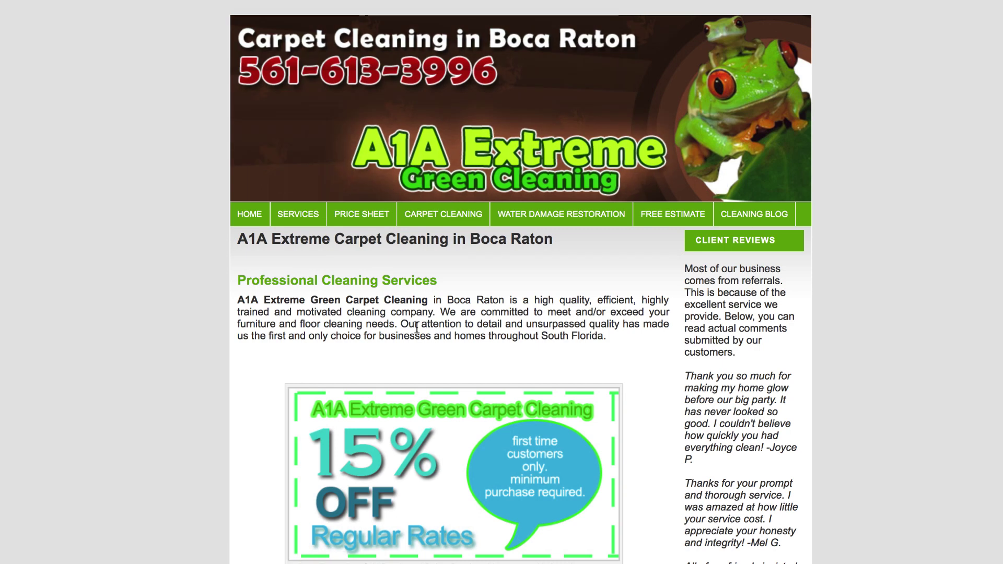
scroll(416, 328, down, 15)
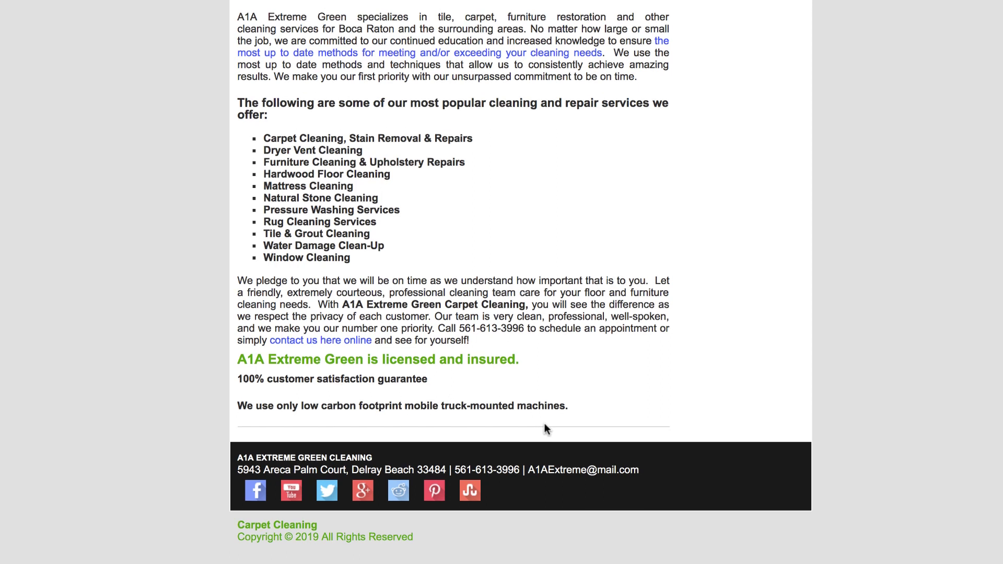
scroll(544, 426, up, 15)
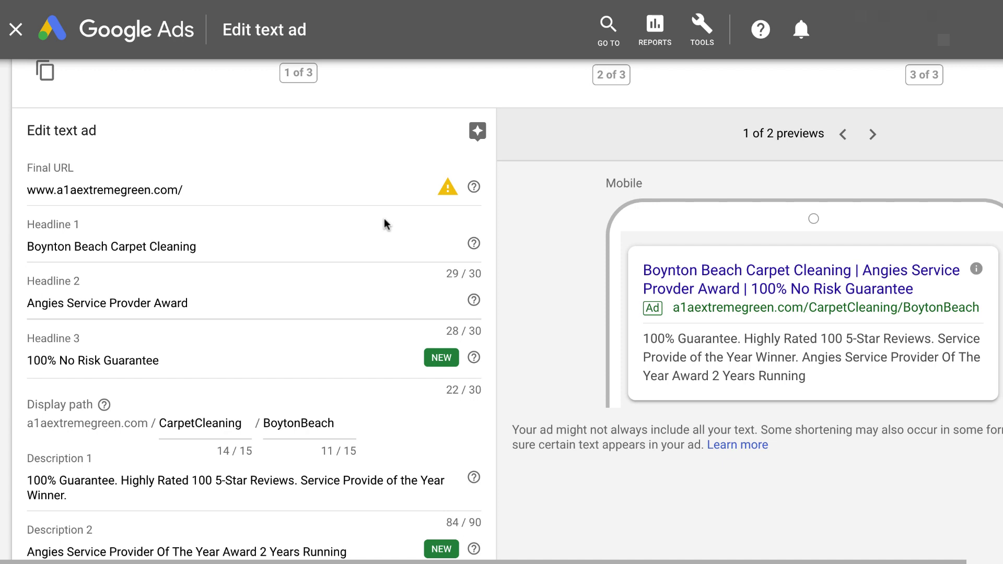
Change the number of 5-Star Reviews in the text ad's Description 1 to 103
scroll(384, 219, down, 1)
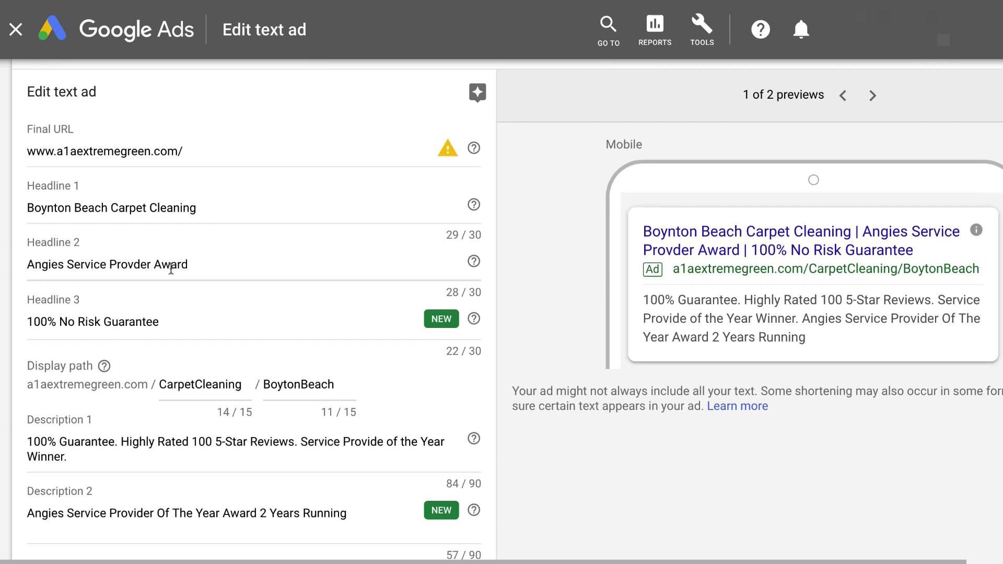
scroll(186, 266, down, 1)
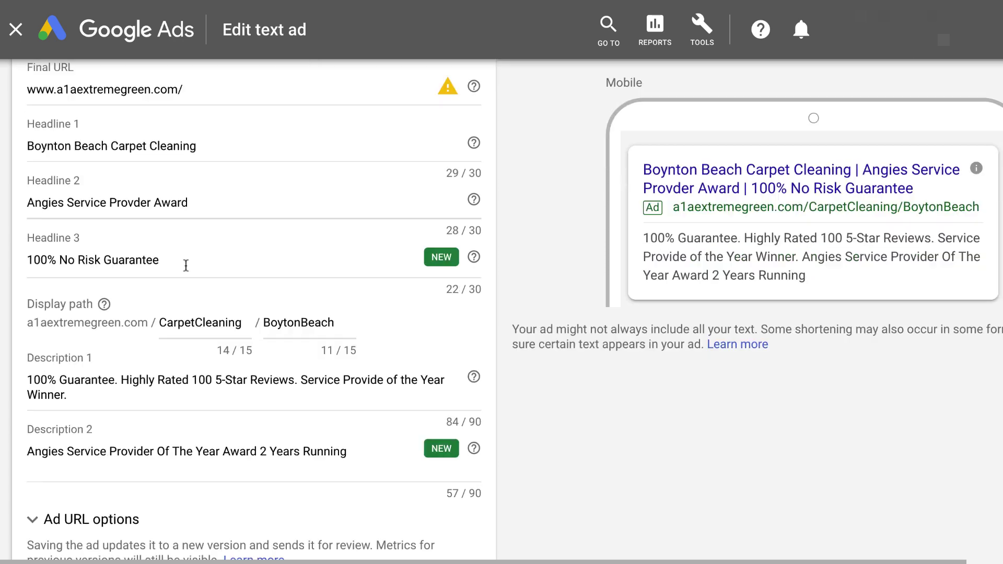
scroll(183, 276, down, 1)
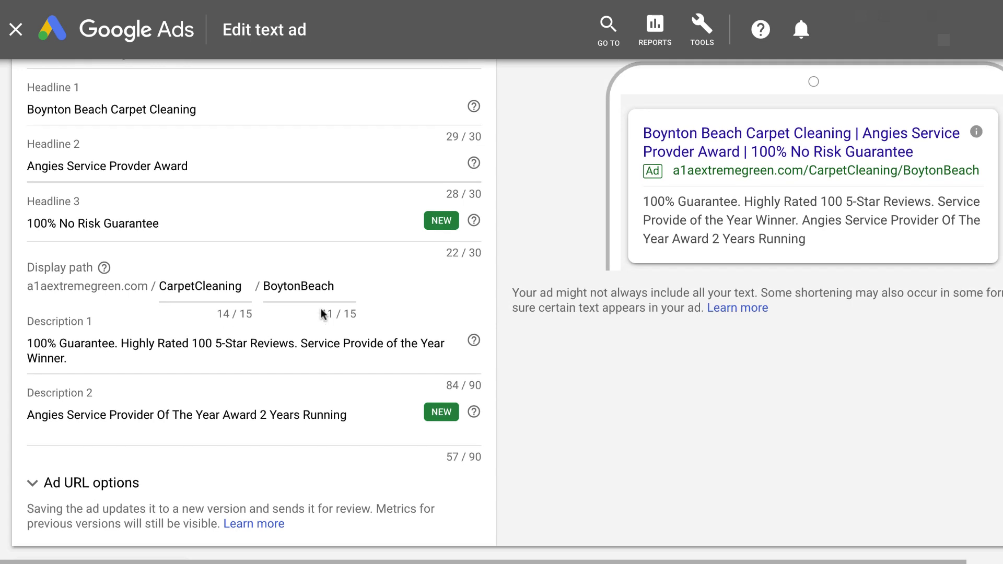
scroll(322, 313, down, 1)
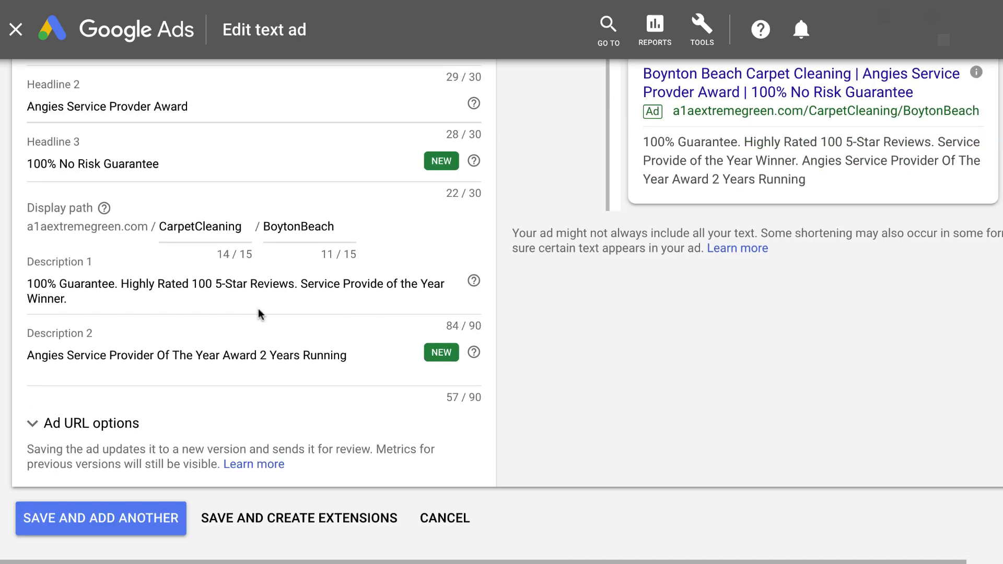
click(204, 287)
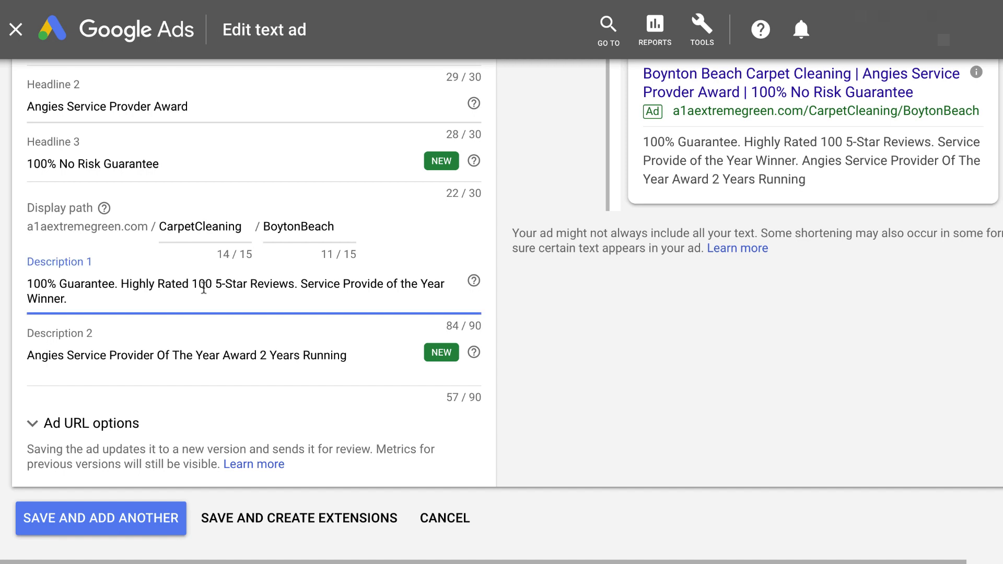
key(BackSpace)
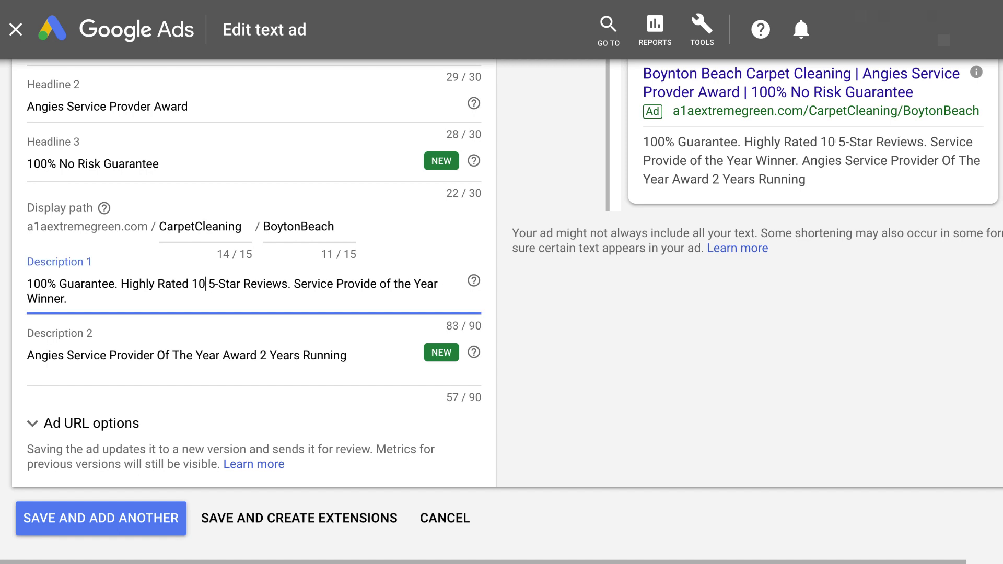
text(3)
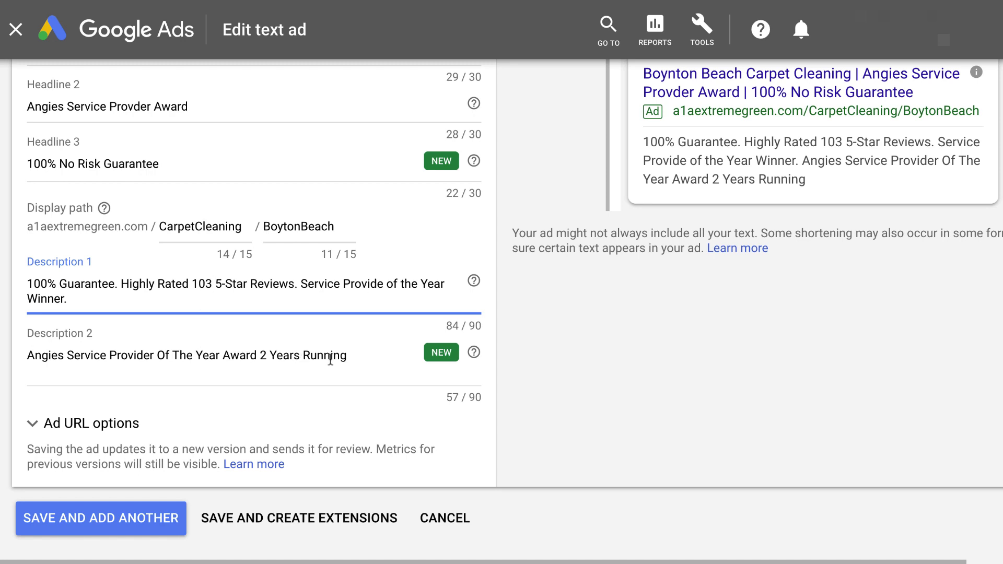
Append ". Free Estimates." to Description 2, and save the ad while starting another one
click(366, 360)
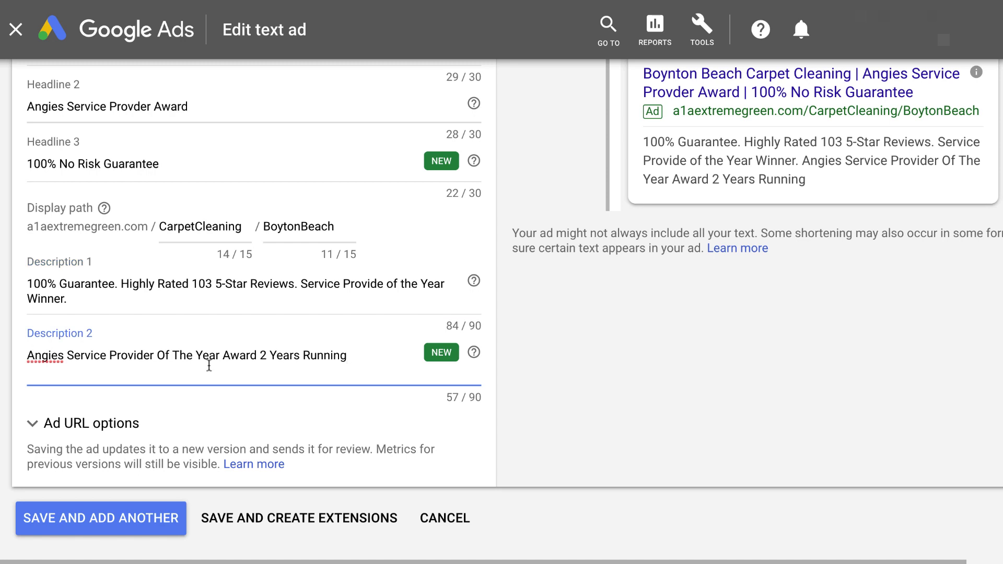
text(. Free Estimates.)
scroll(519, 413, up, 3)
scroll(519, 412, down, 2)
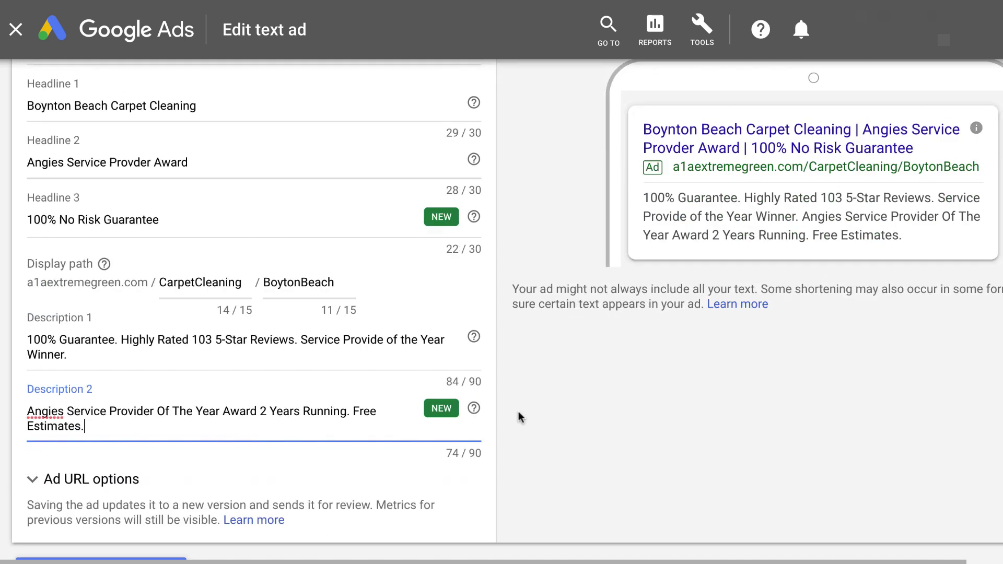
scroll(519, 411, down, 1)
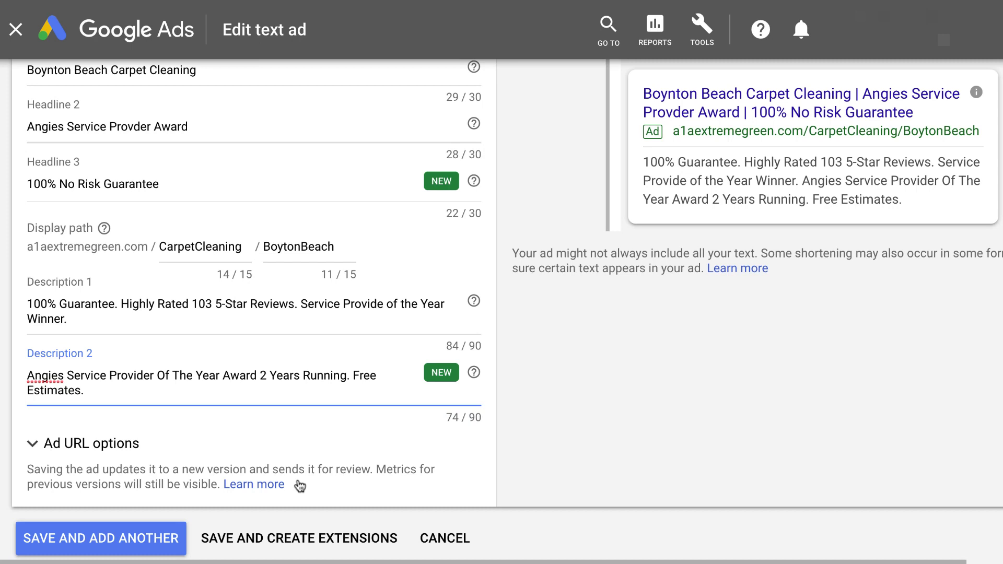
click(146, 541)
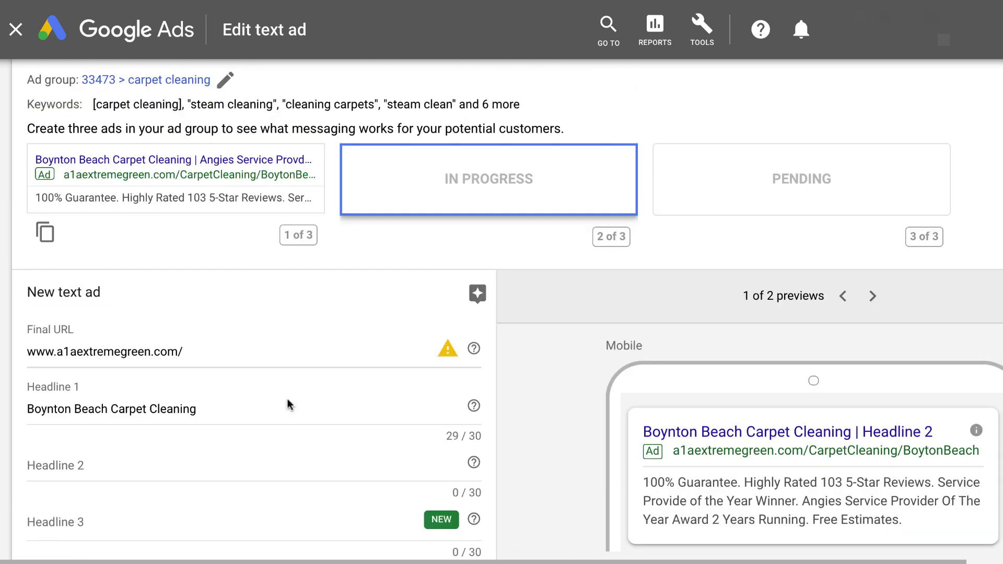
Give the second ad the headlines "Angie Service Award Winner" and "No Spots Return Guarantee", and save it while starting another
scroll(288, 400, down, 3)
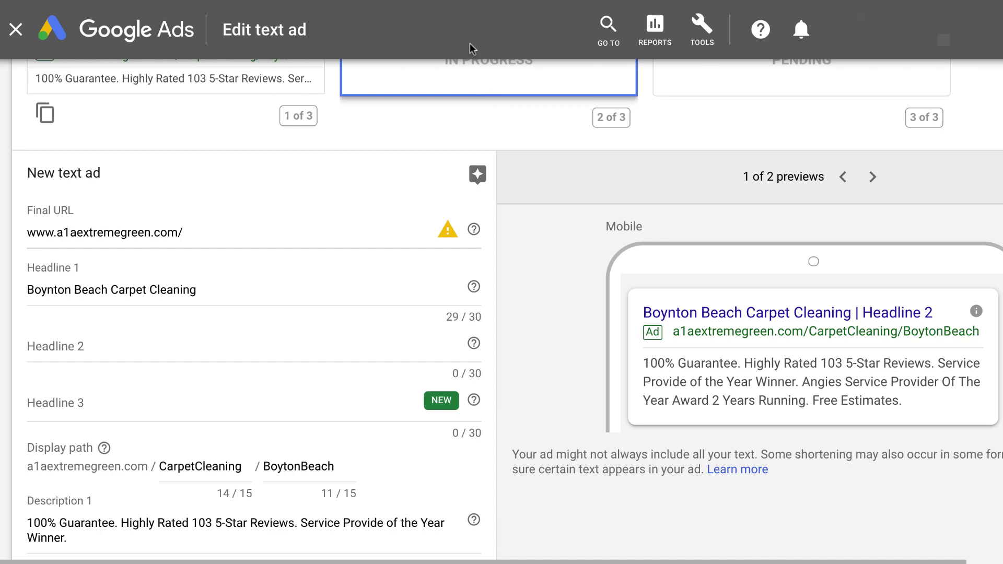
click(156, 346)
text(Angie)
scroll(502, 314, down, 2)
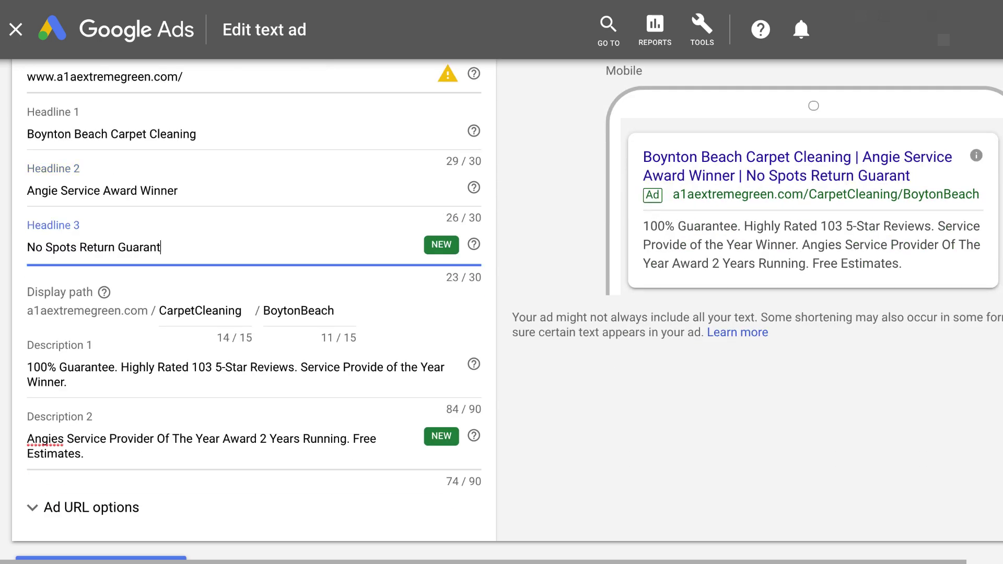
text(ee)
scroll(155, 395, down, 1)
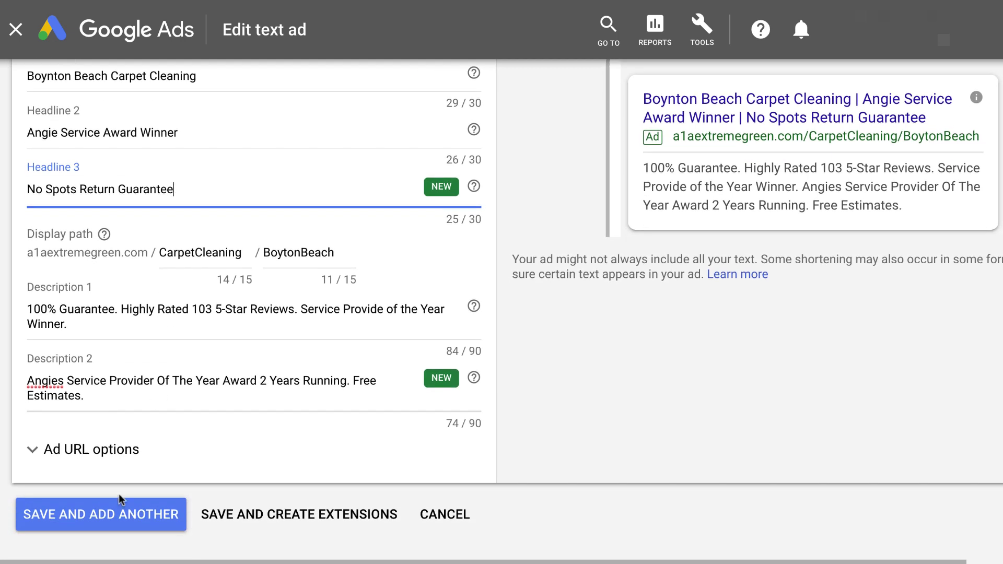
click(119, 518)
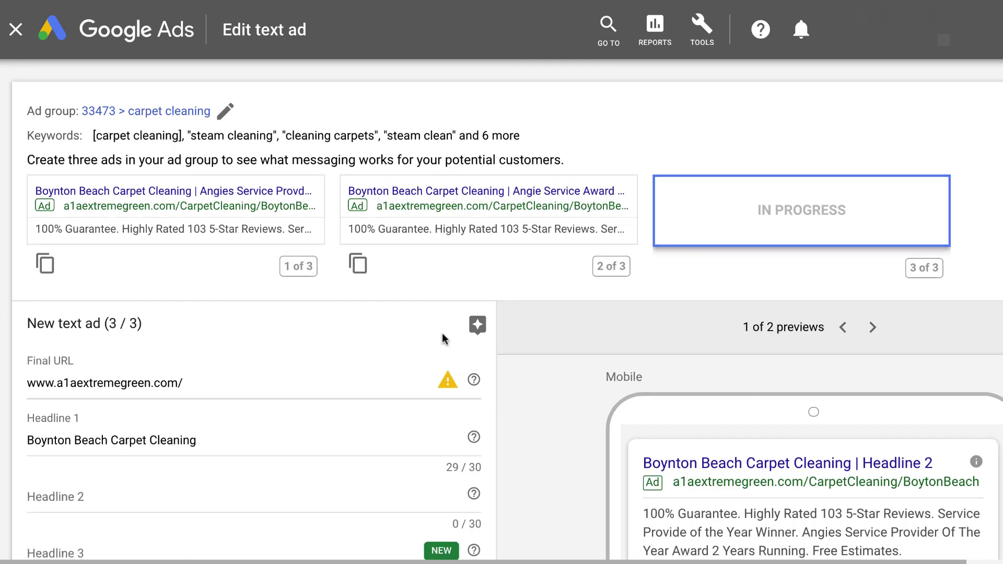
Cancel the third new text ad and leave the ad editor without saving it
scroll(443, 336, down, 5)
click(256, 478)
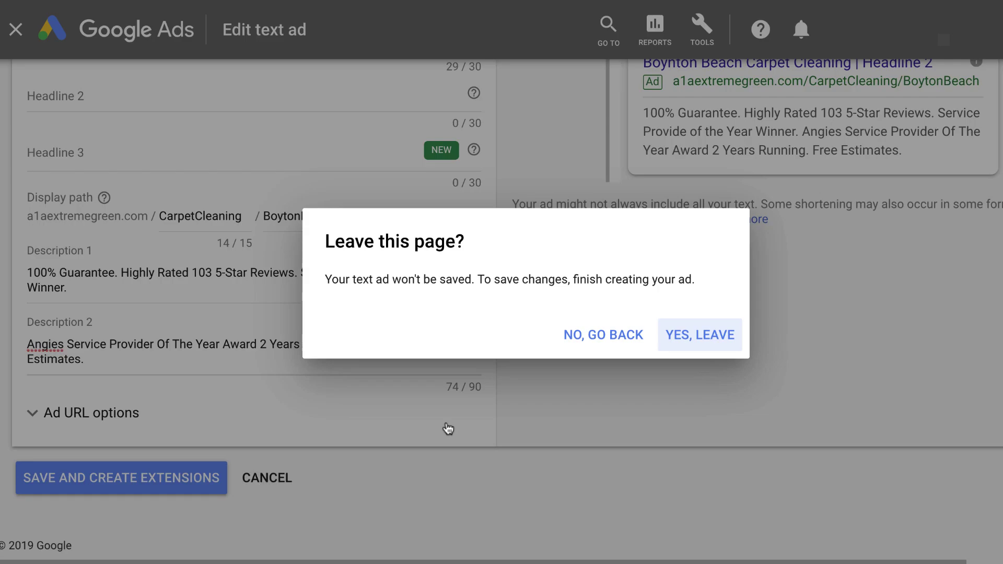
click(694, 337)
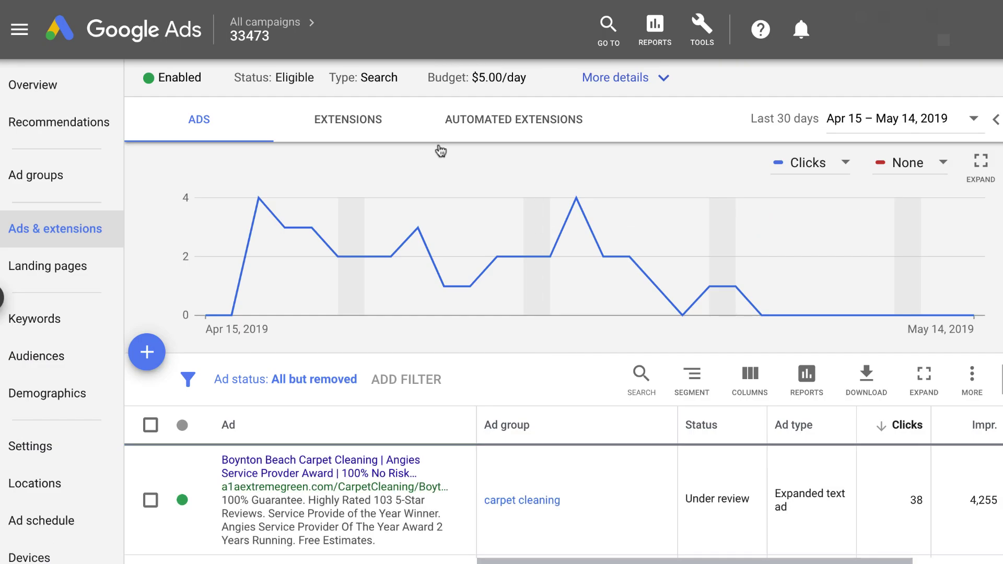
Examine the campaign's ad extension options, including the list of extension types from sitelink to affiliate location
click(377, 131)
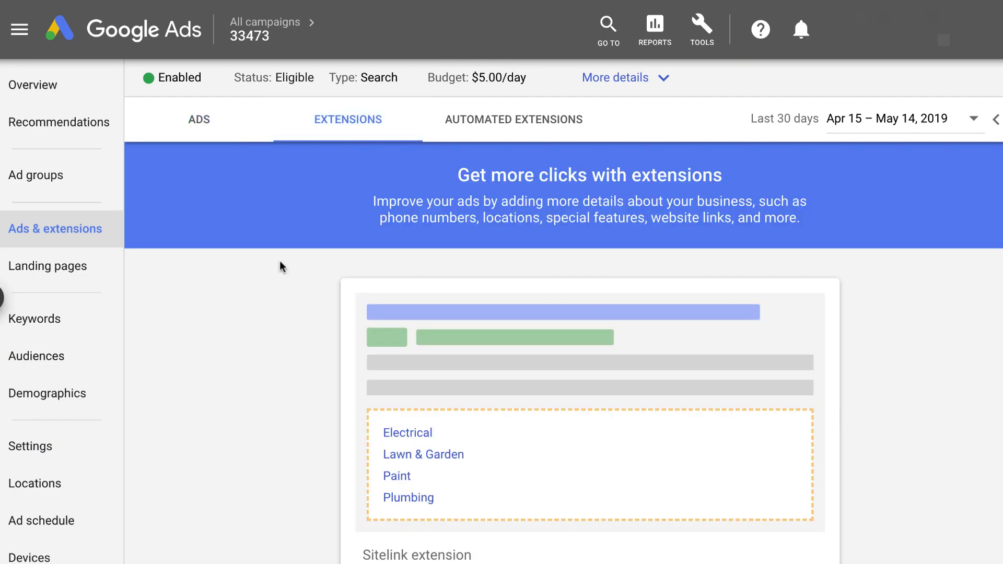
scroll(236, 366, down, 10)
scroll(197, 421, up, 5)
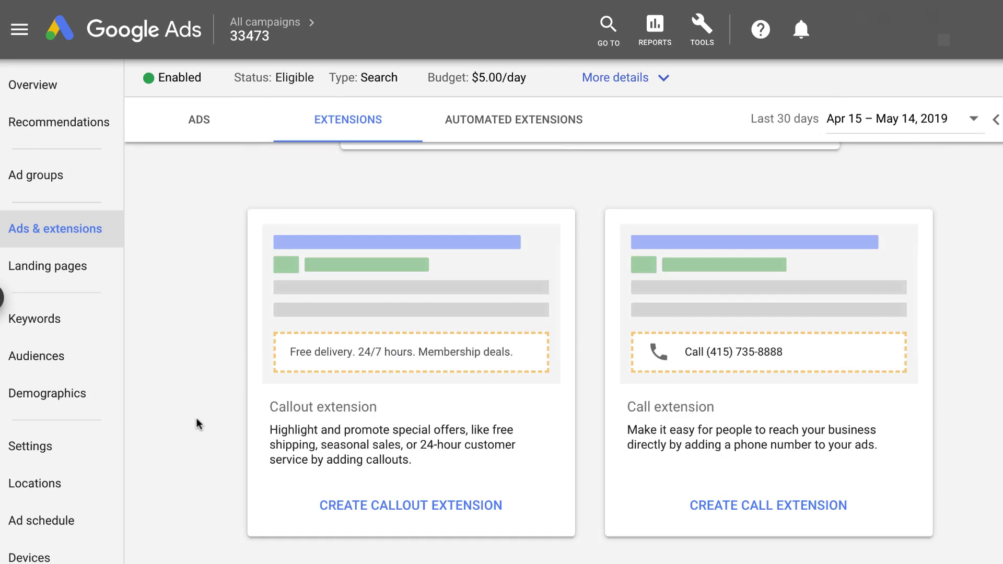
scroll(197, 421, down, 3)
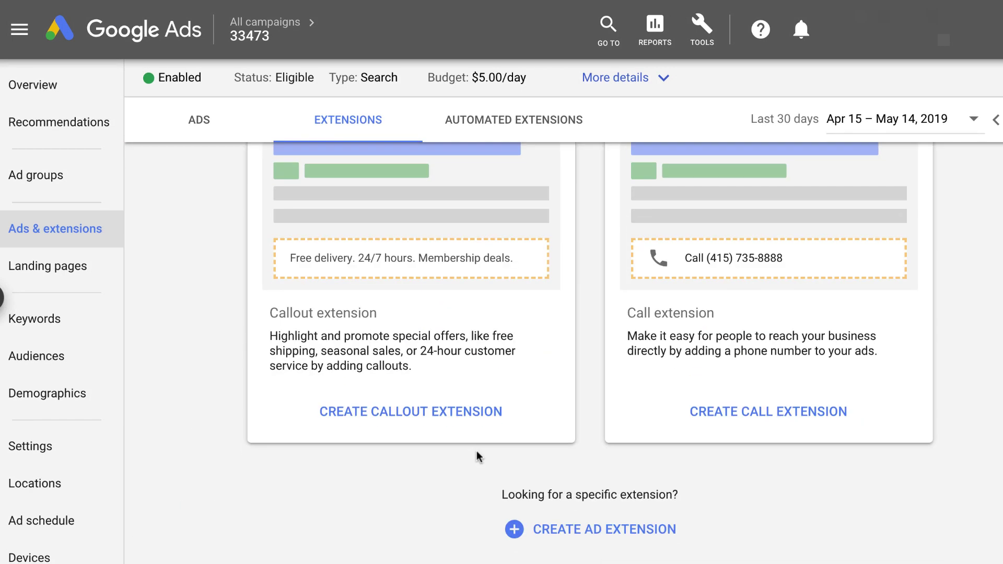
scroll(408, 461, down, 2)
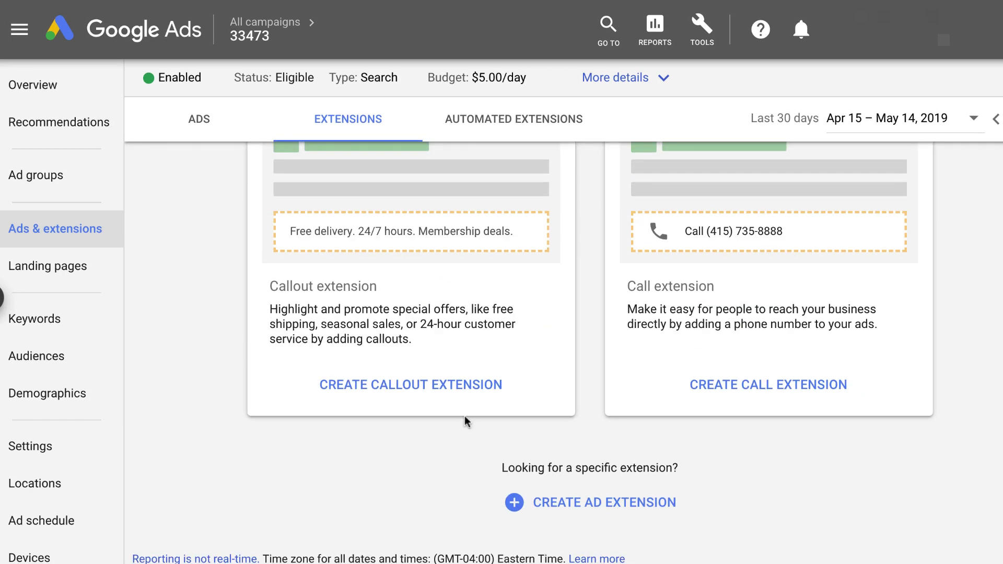
click(588, 503)
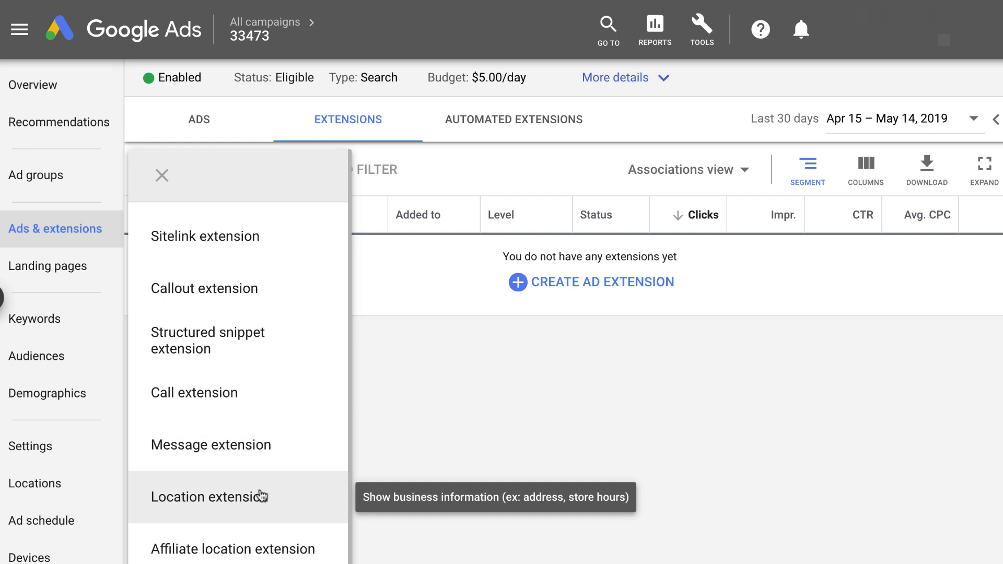
scroll(263, 495, down, 1)
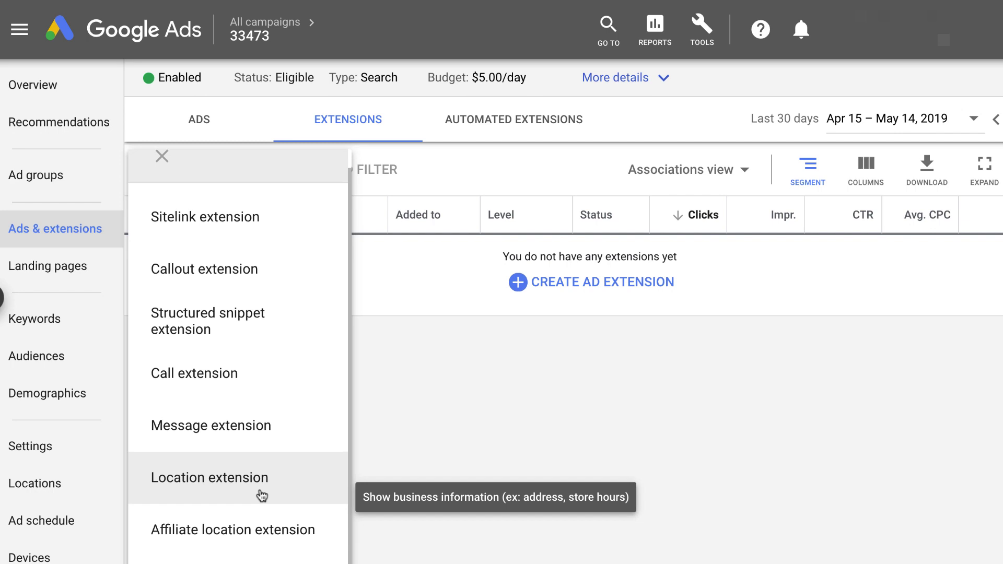
scroll(261, 497, up, 1)
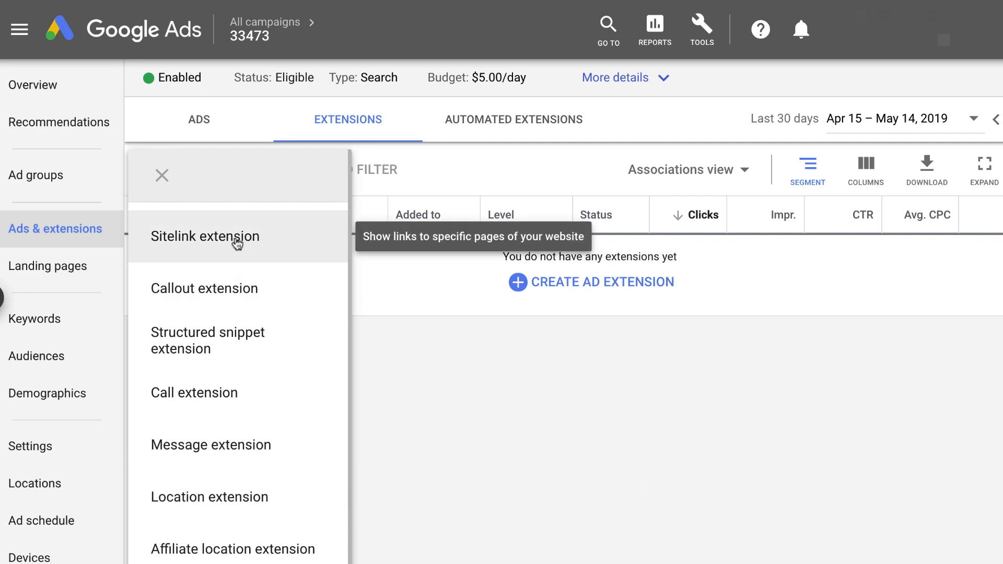
click(165, 183)
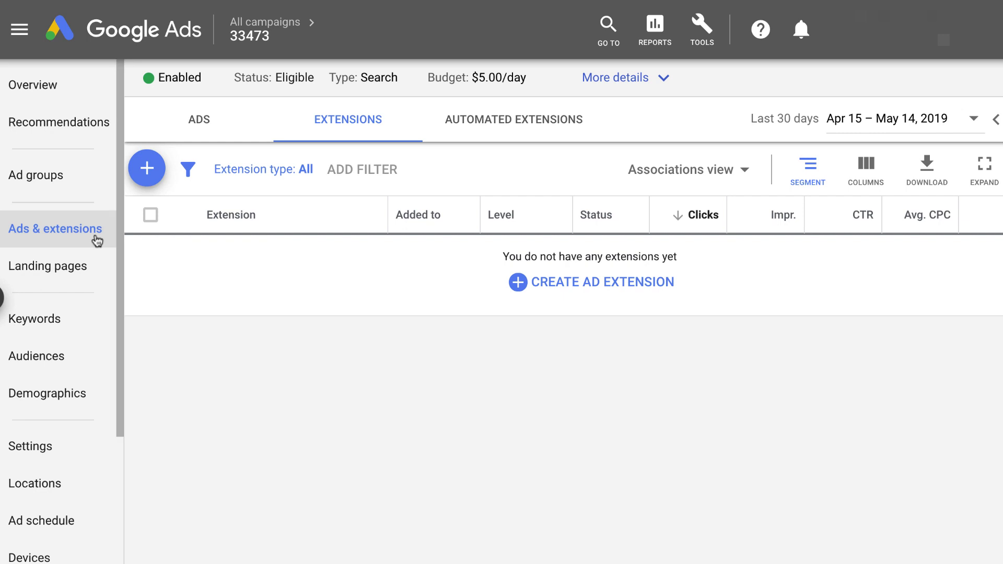
Check the website's home page with its coupon, and open a copy of the Boynton Beach Carpet Cleaning ad for editing
click(55, 181)
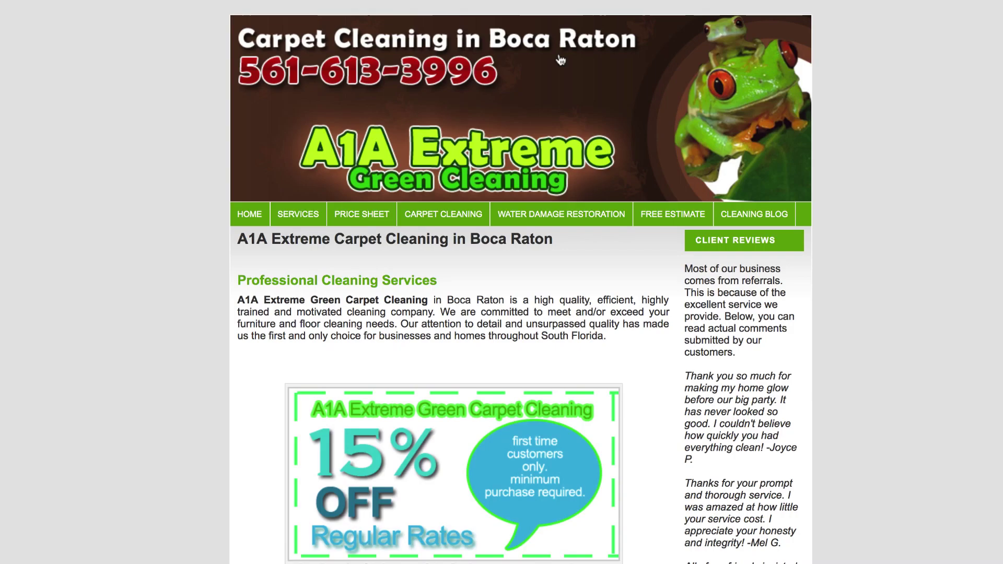
scroll(446, 405, down, 3)
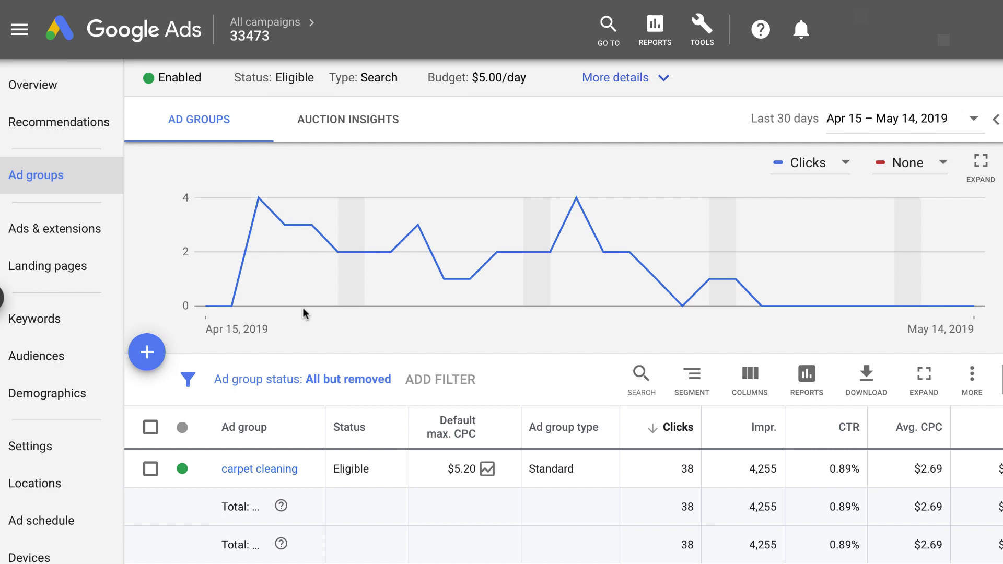
click(63, 233)
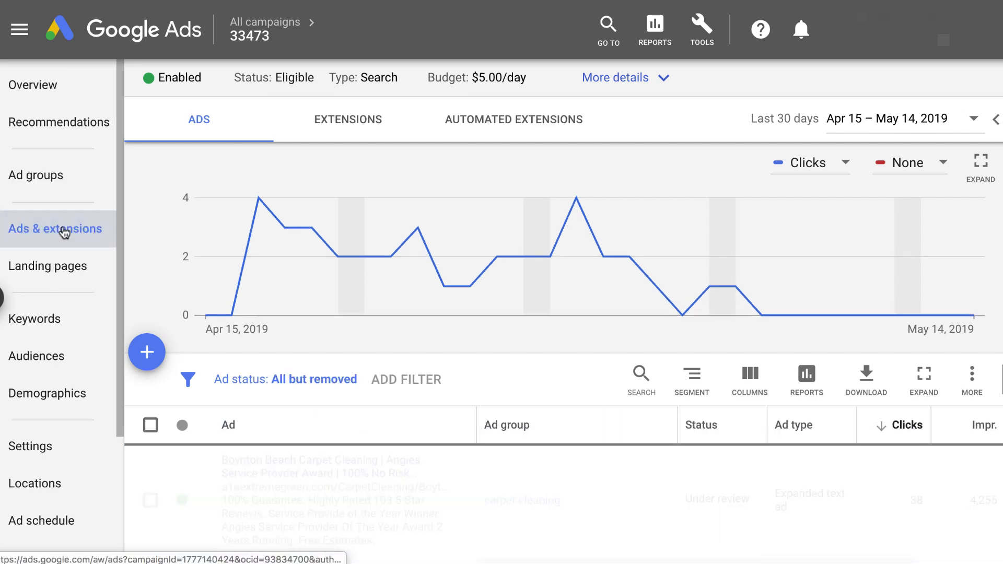
click(459, 501)
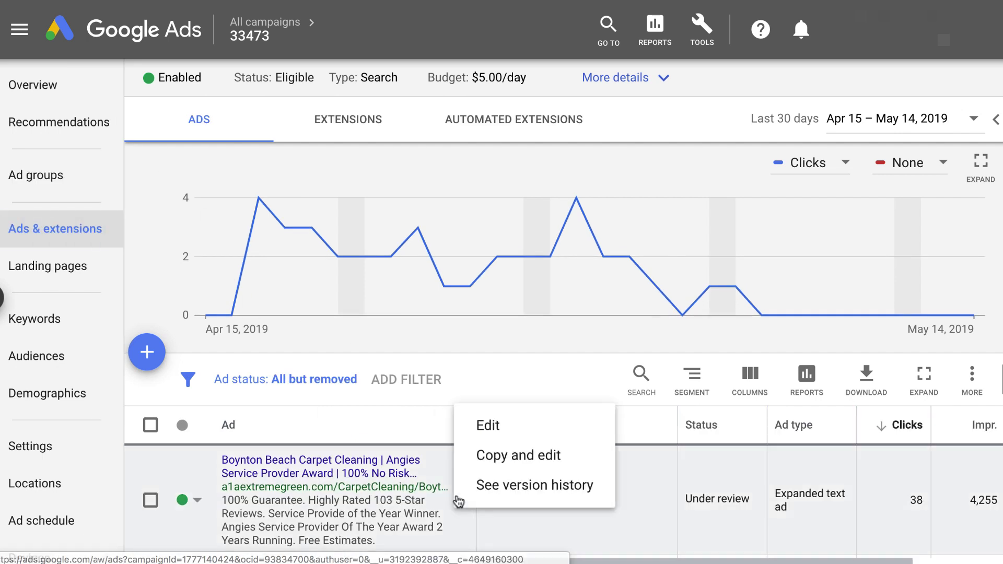
click(505, 455)
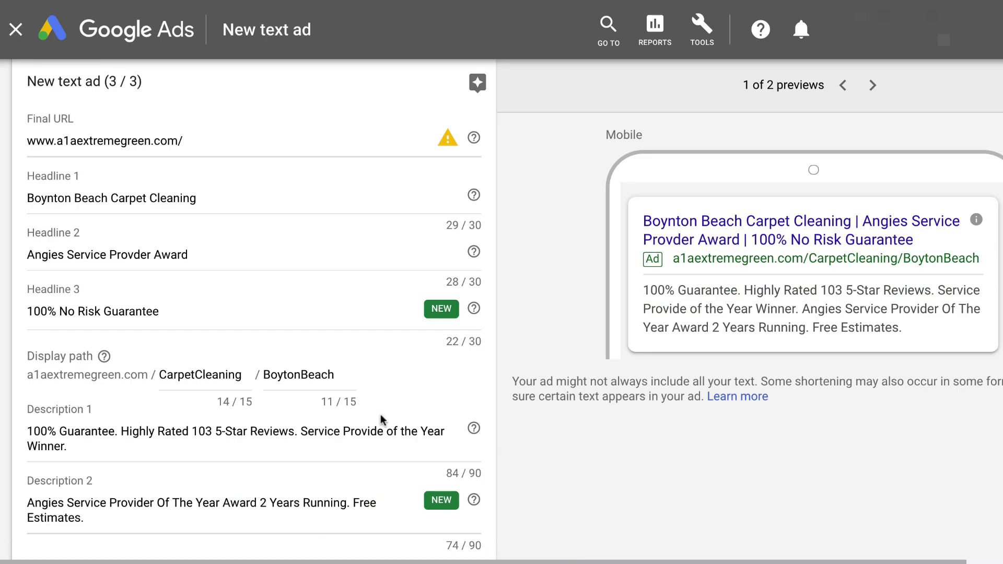
Replace Headline 3 of the copied ad with "15% Off Coupon on Our Website"
triple_click(156, 308)
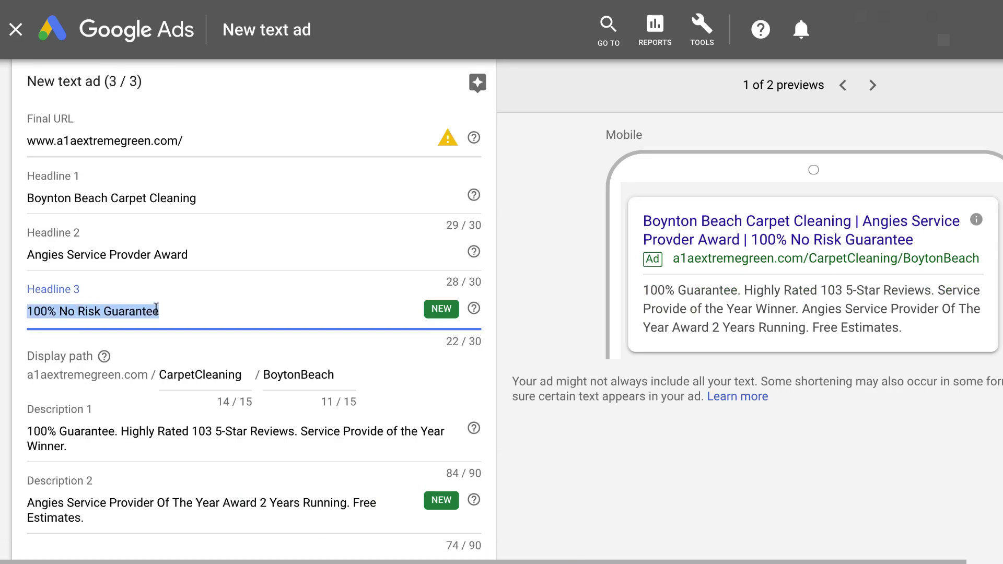
text(15% Of)
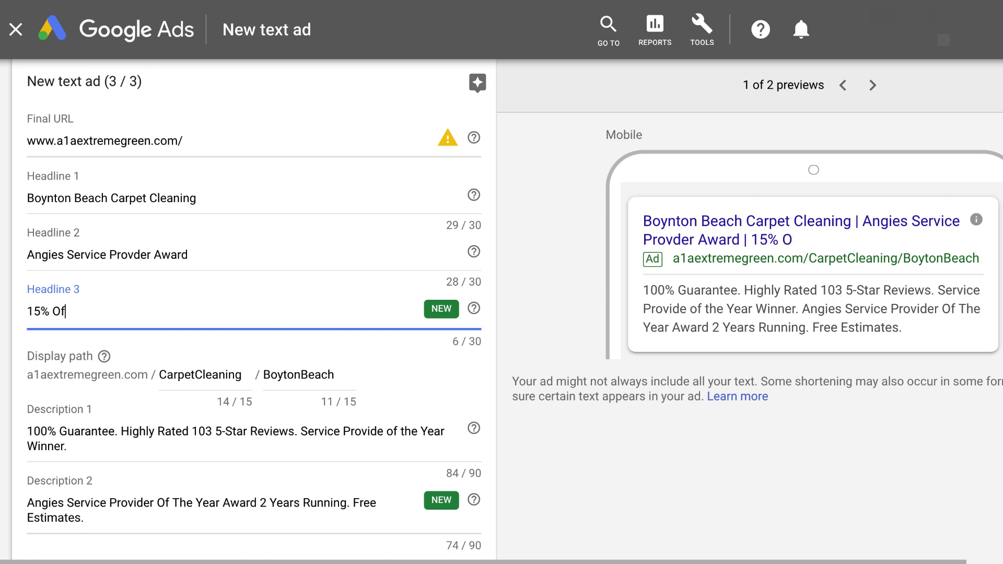
text(f Cou)
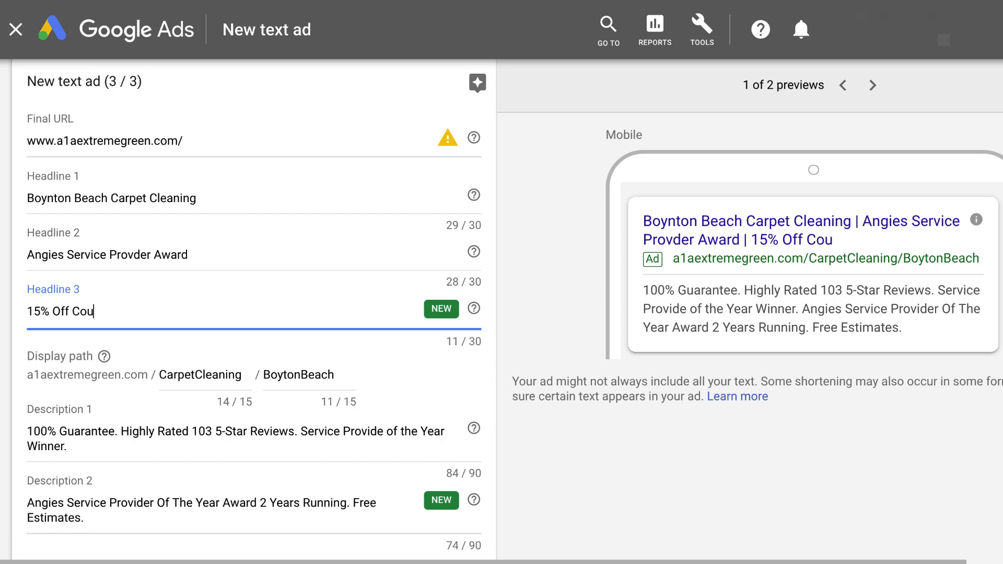
text(pon on Our)
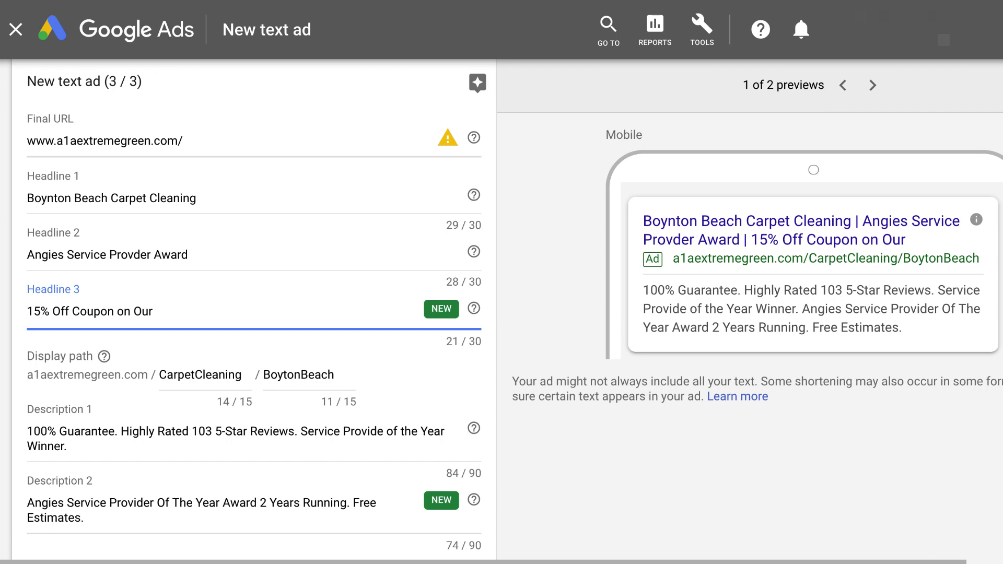
text( Website)
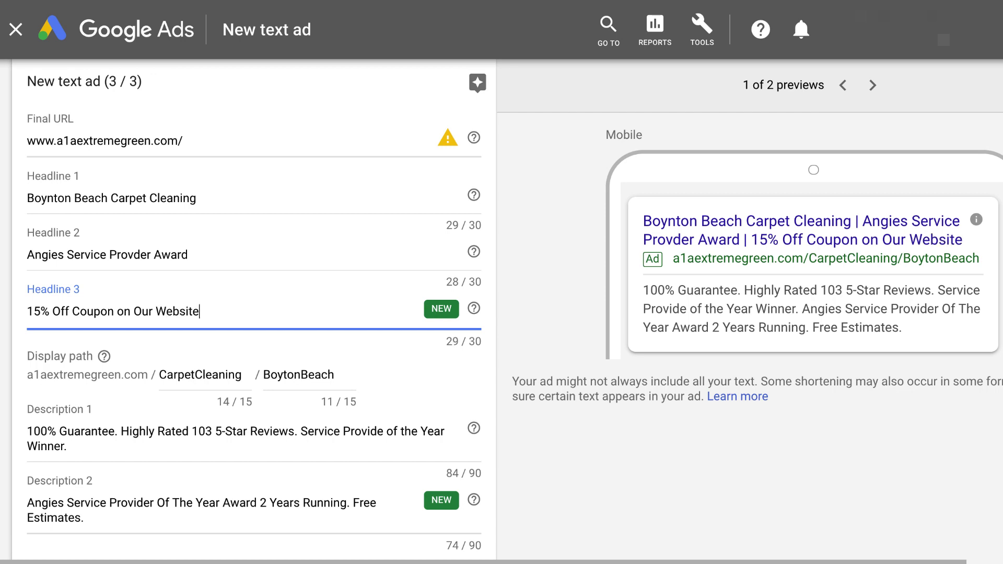
Replace "Free Estimates." at the end of the copied ad's Description 2 with "Save 15% Off Today."
scroll(138, 433, down, 2)
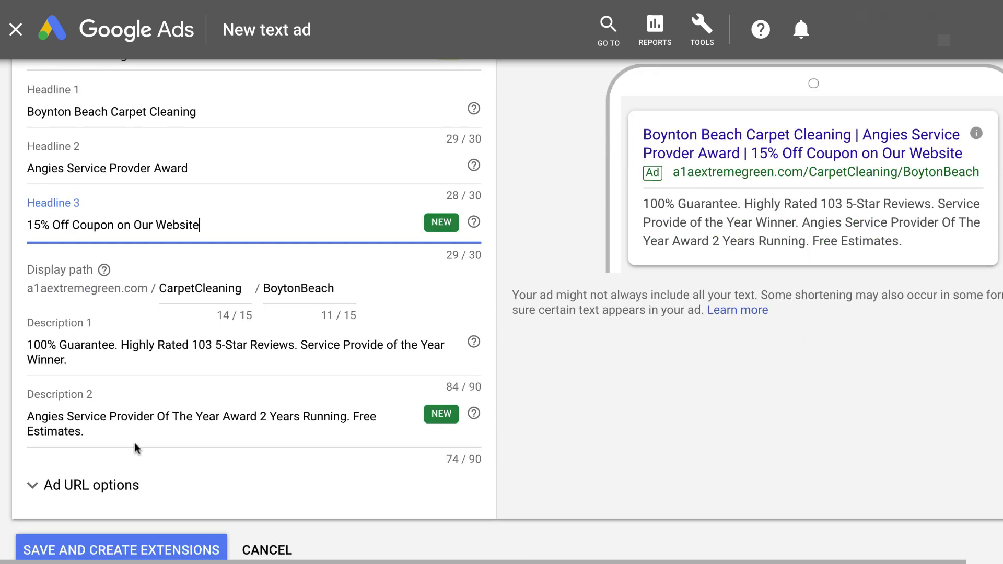
click(131, 437)
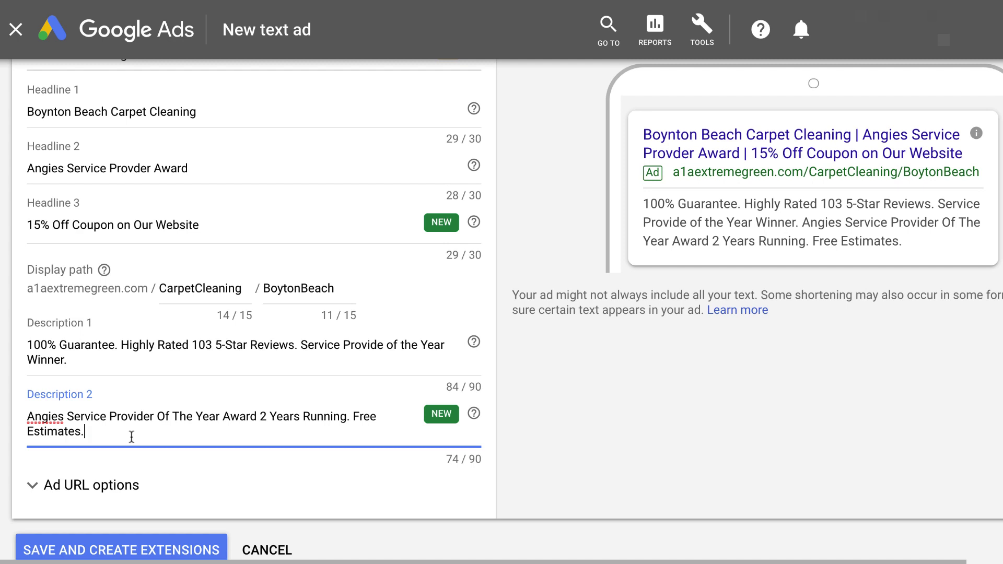
drag(119, 434, 354, 417)
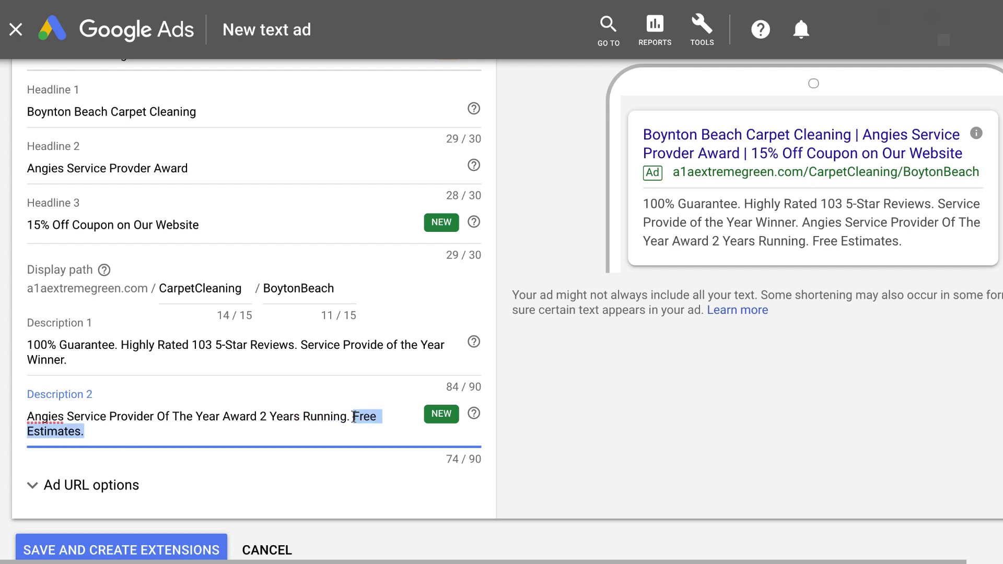
text(Save 15%)
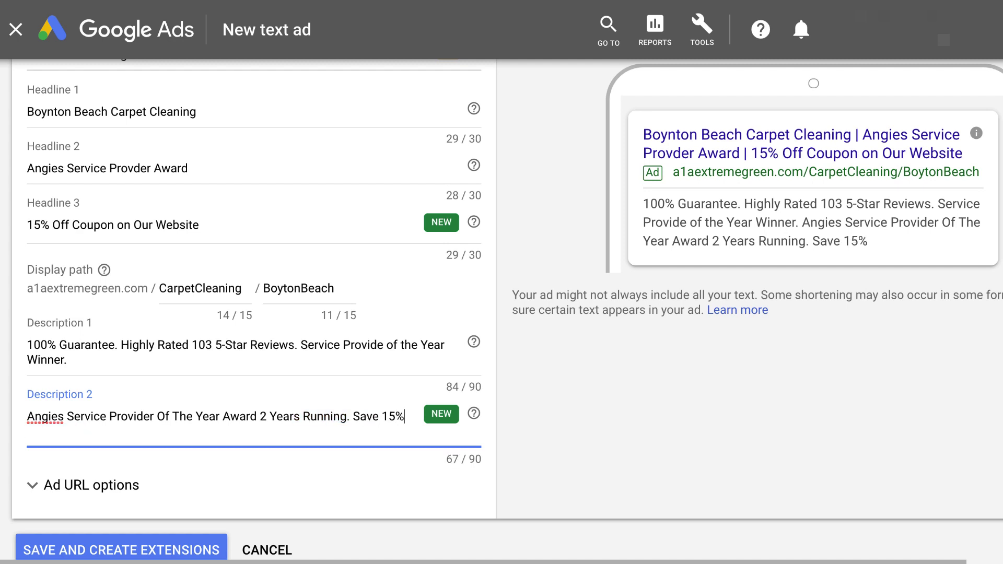
text( OToday)
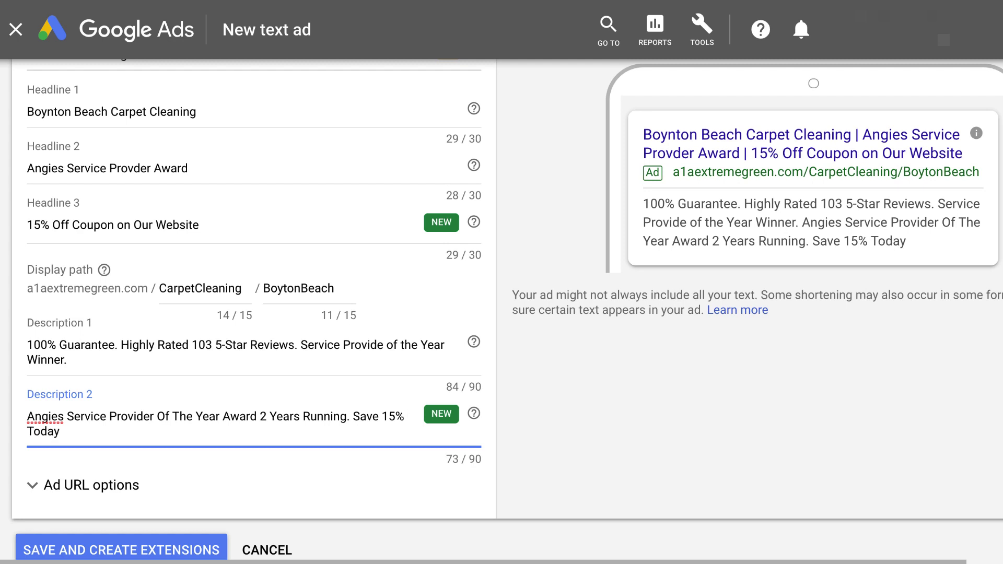
text(.)
click(408, 416)
text(Off)
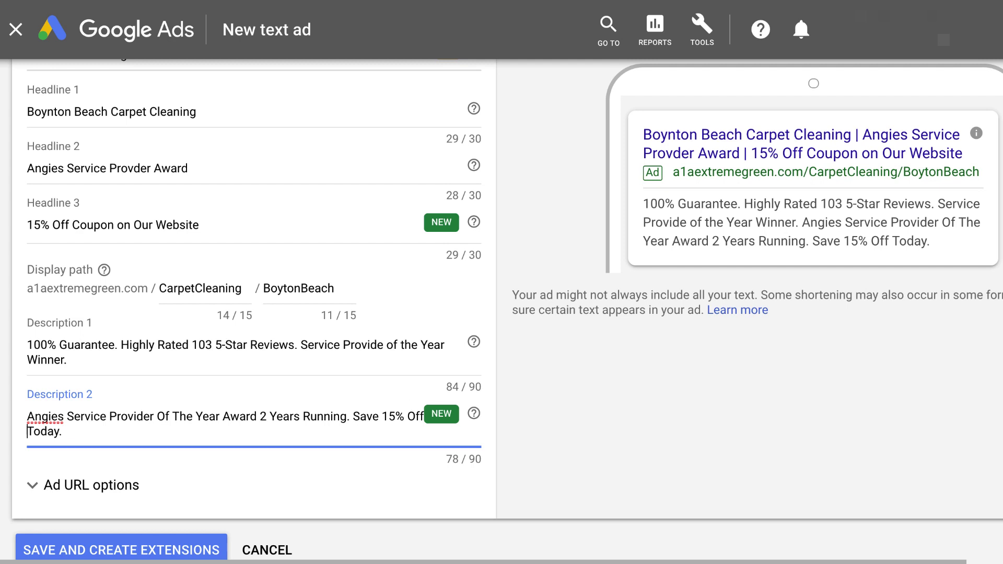
Save the new text ad and look through the callout extension form for campaign 33473
scroll(345, 422, down, 1)
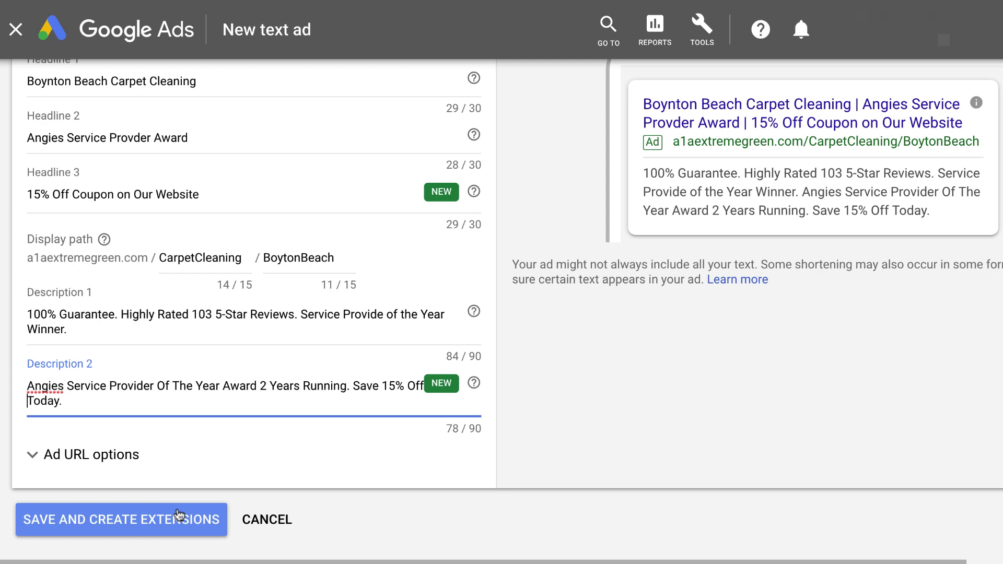
click(140, 521)
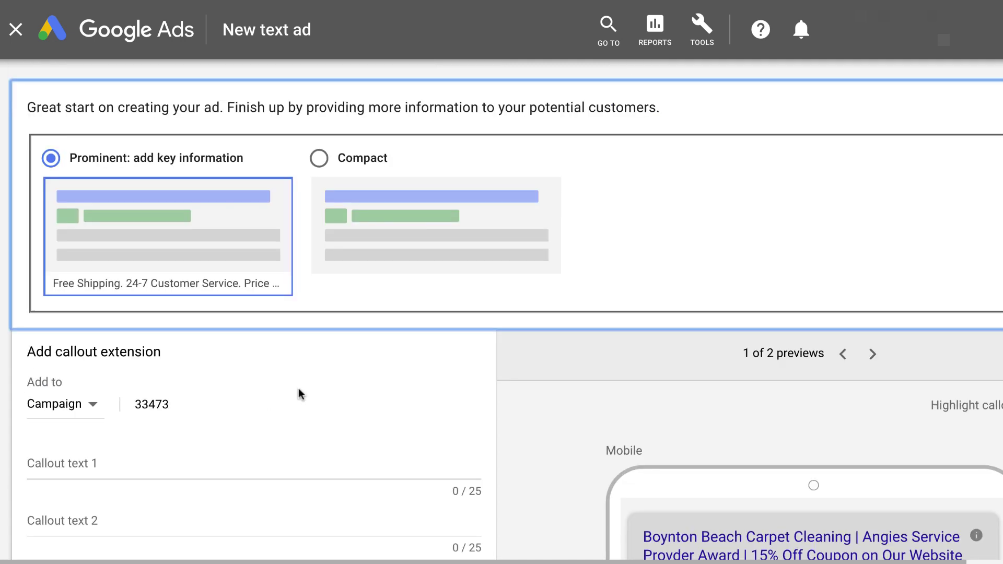
scroll(299, 392, down, 6)
scroll(299, 389, up, 6)
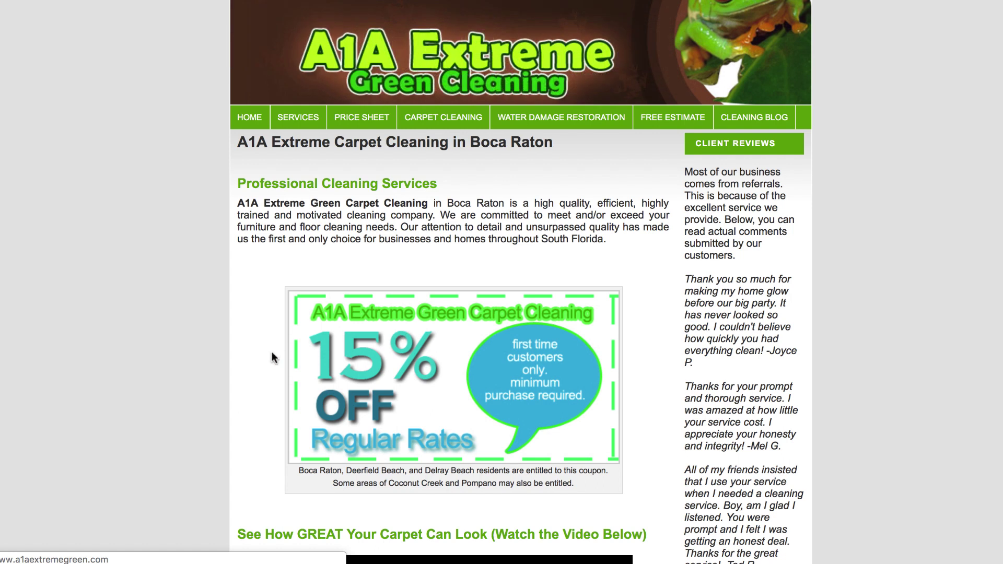
Examine the website's home page as a landing page, including its coupon, video, reviews, services list, contact link and guarantee
scroll(175, 359, down, 7)
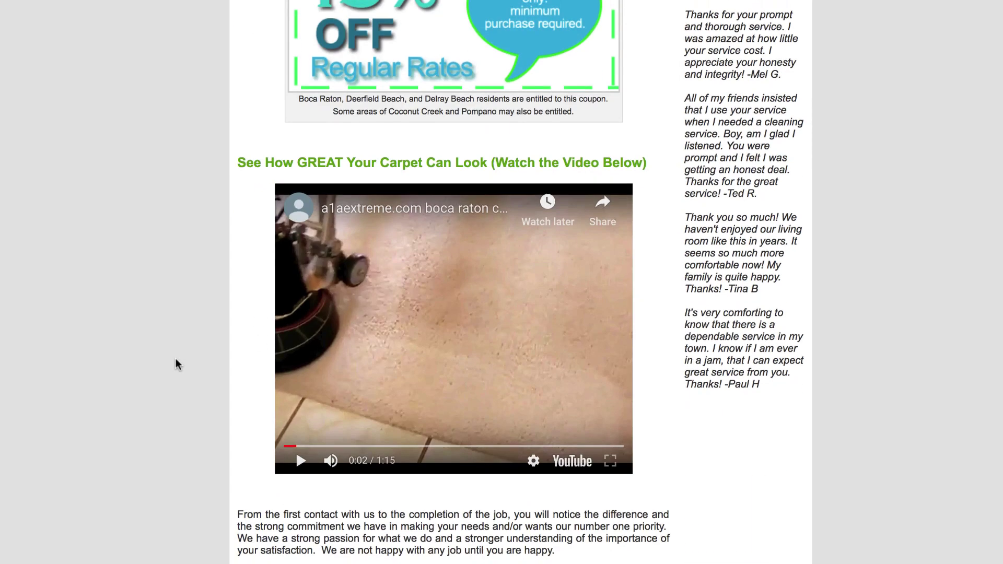
scroll(176, 364, down, 6)
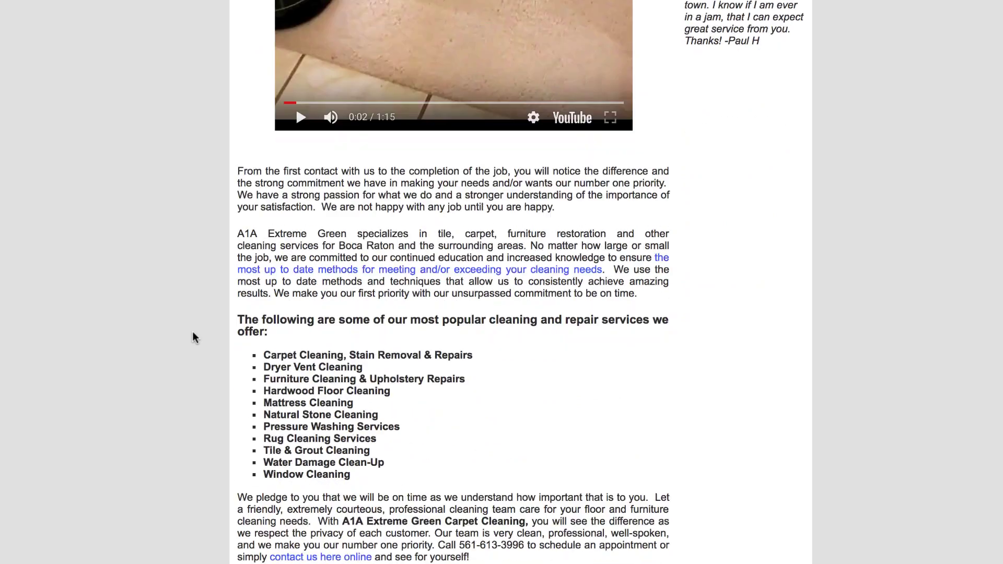
scroll(192, 333, down, 4)
scroll(193, 332, up, 15)
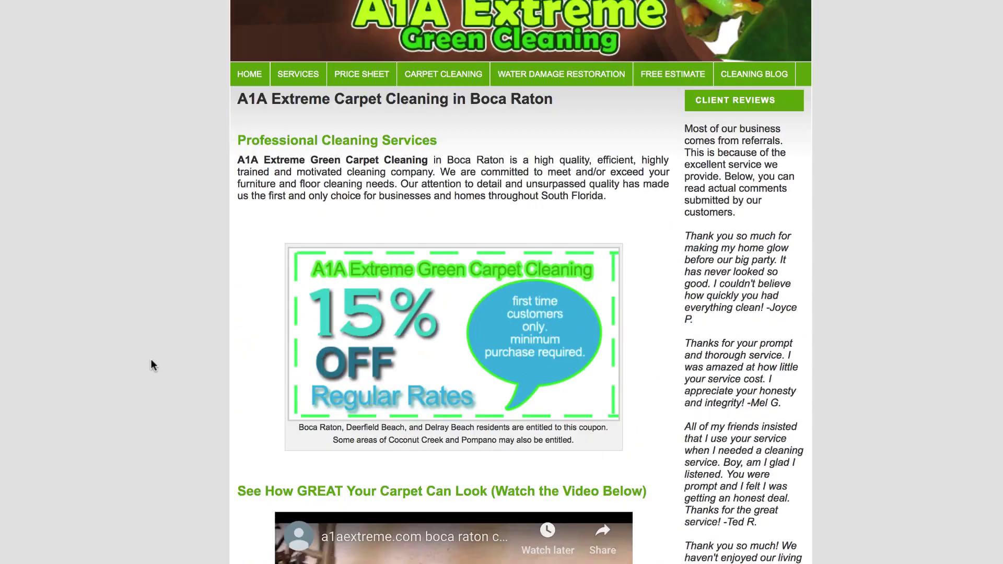
scroll(151, 361, up, 3)
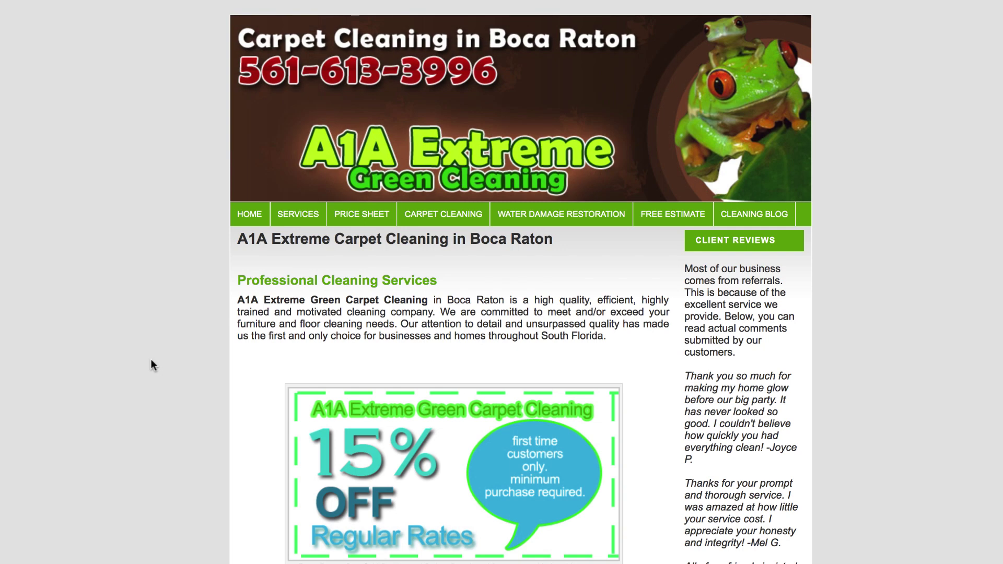
scroll(319, 333, down, 15)
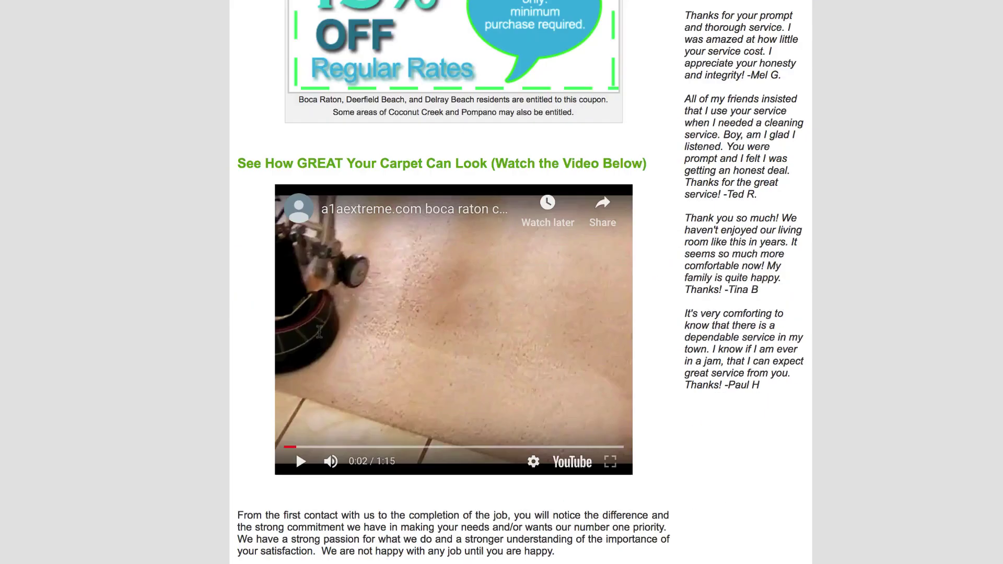
scroll(319, 332, down, 5)
scroll(320, 337, up, 20)
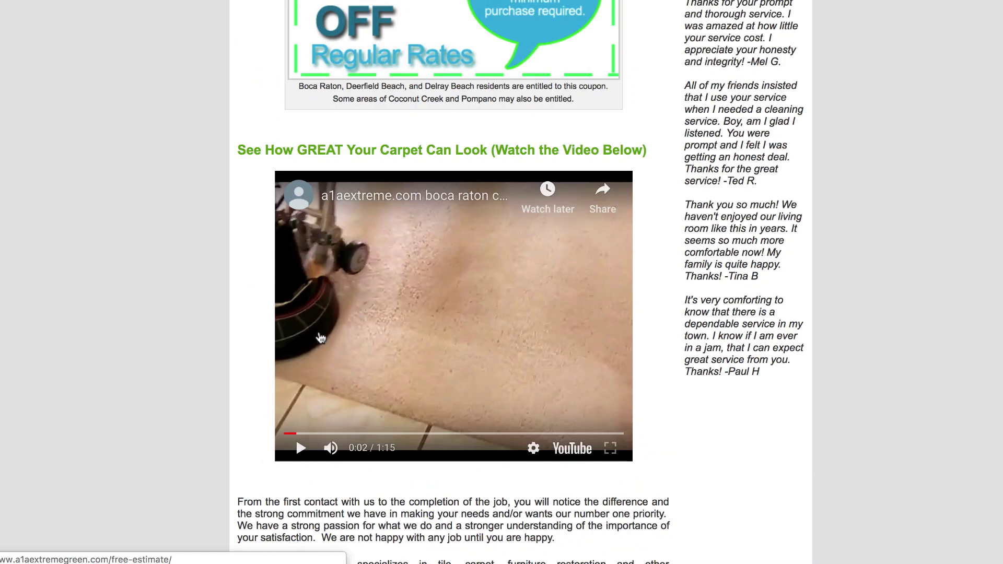
scroll(222, 363, up, 3)
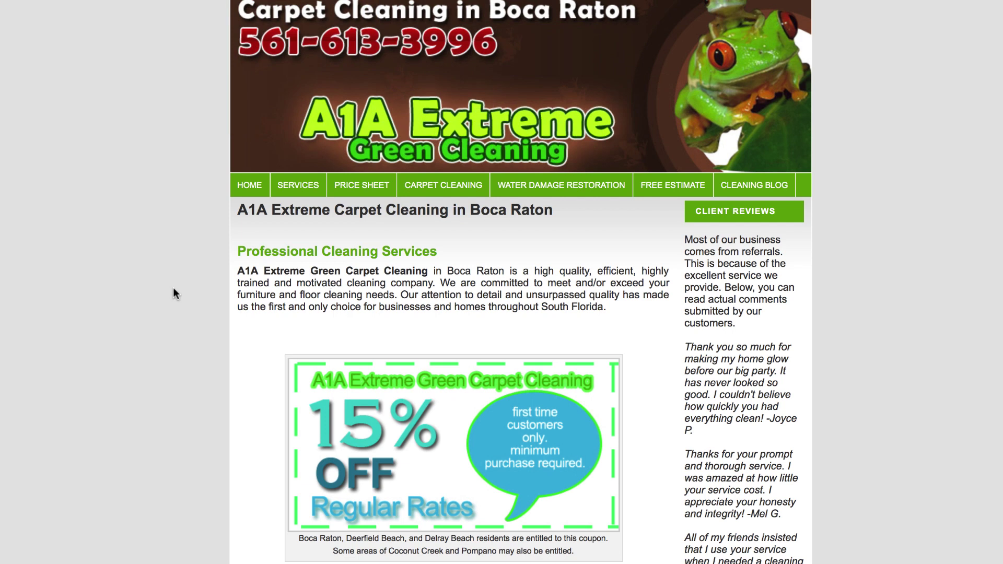
scroll(174, 290, down, 20)
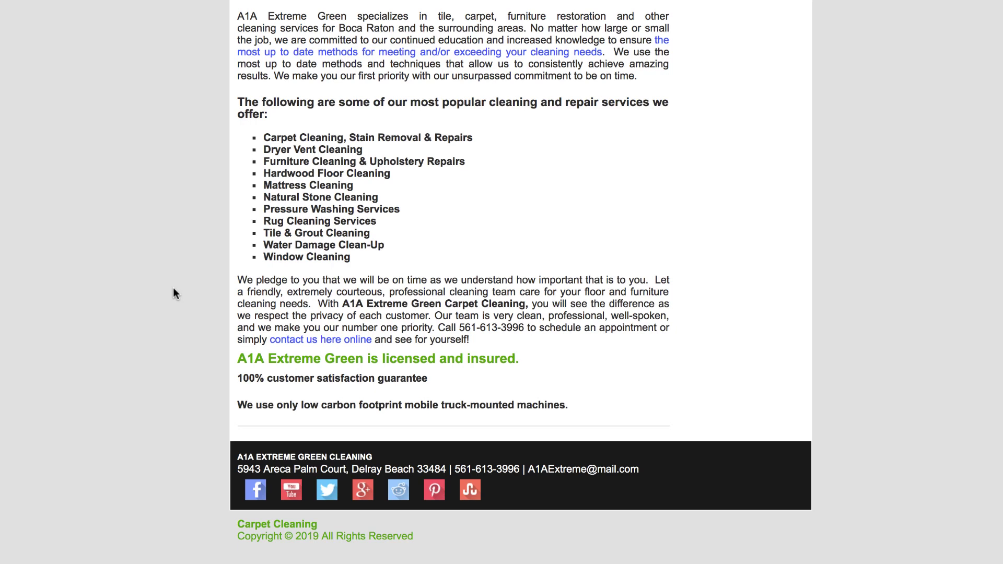
scroll(173, 293, up, 20)
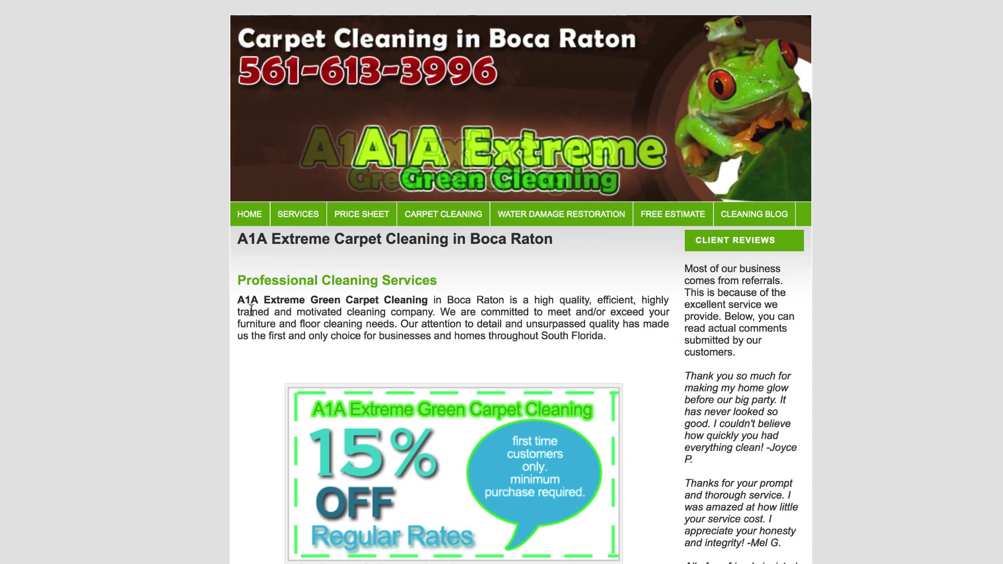
scroll(251, 310, down, 15)
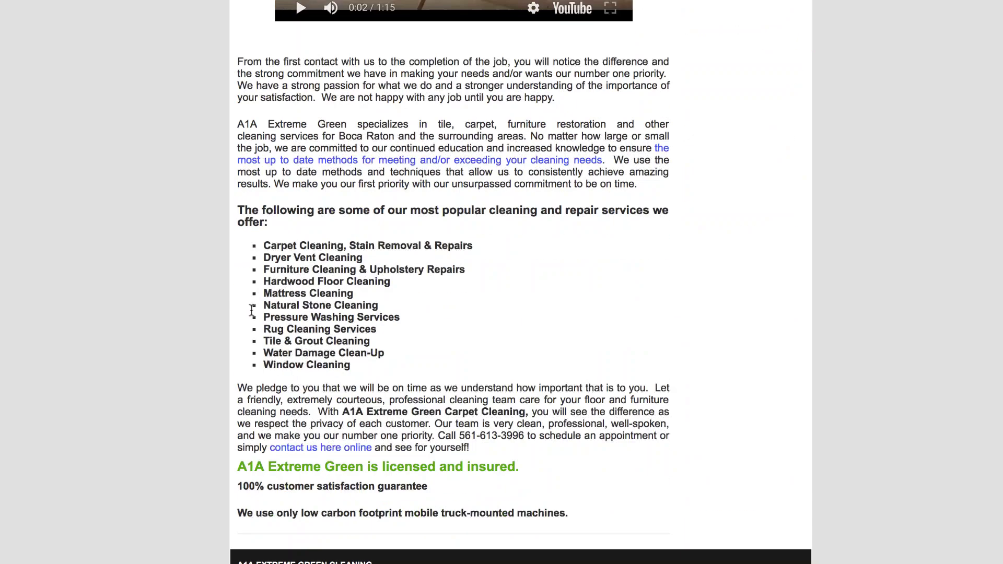
scroll(251, 310, up, 10)
scroll(251, 313, up, 5)
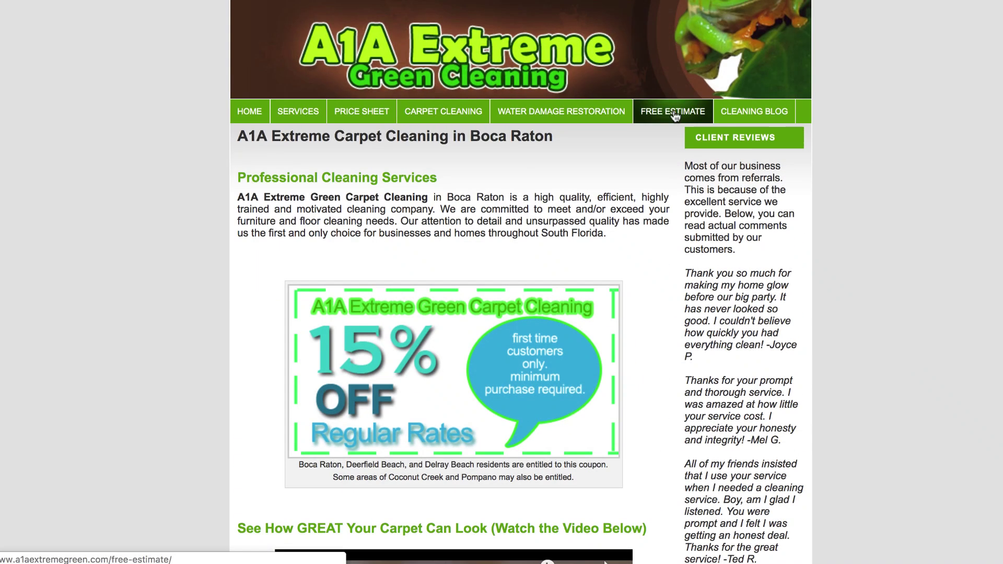
scroll(652, 204, down, 13)
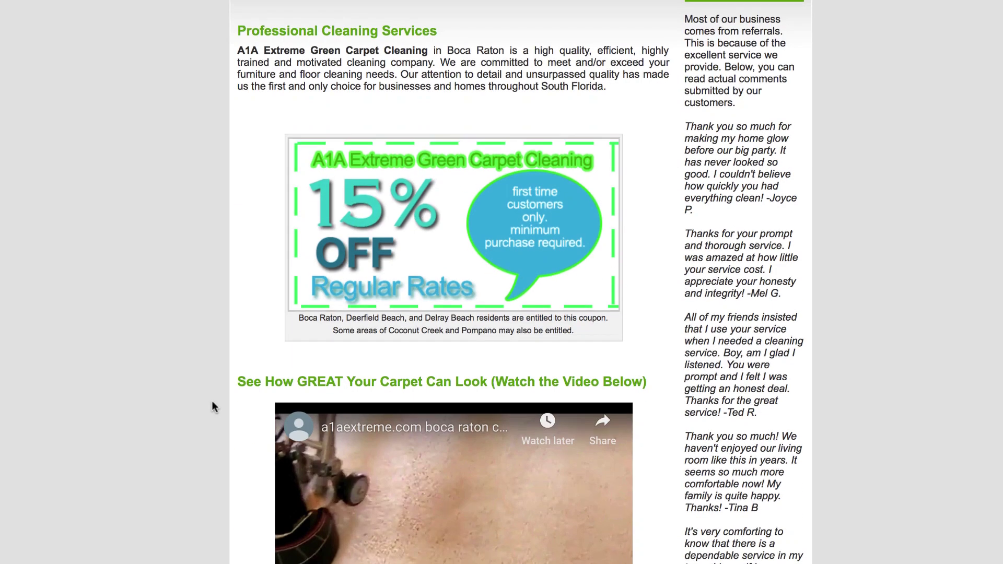
scroll(213, 403, down, 2)
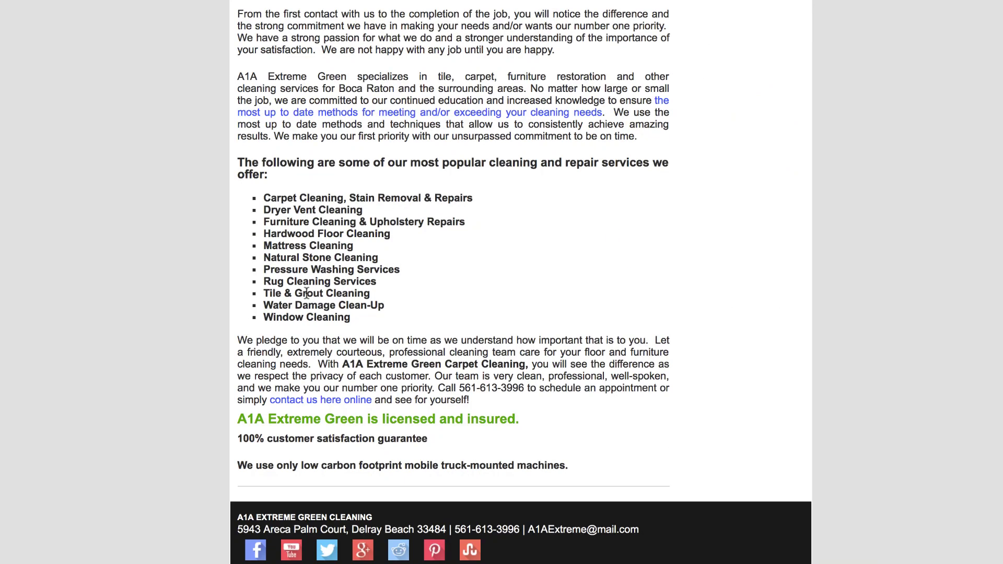
scroll(307, 293, down, 1)
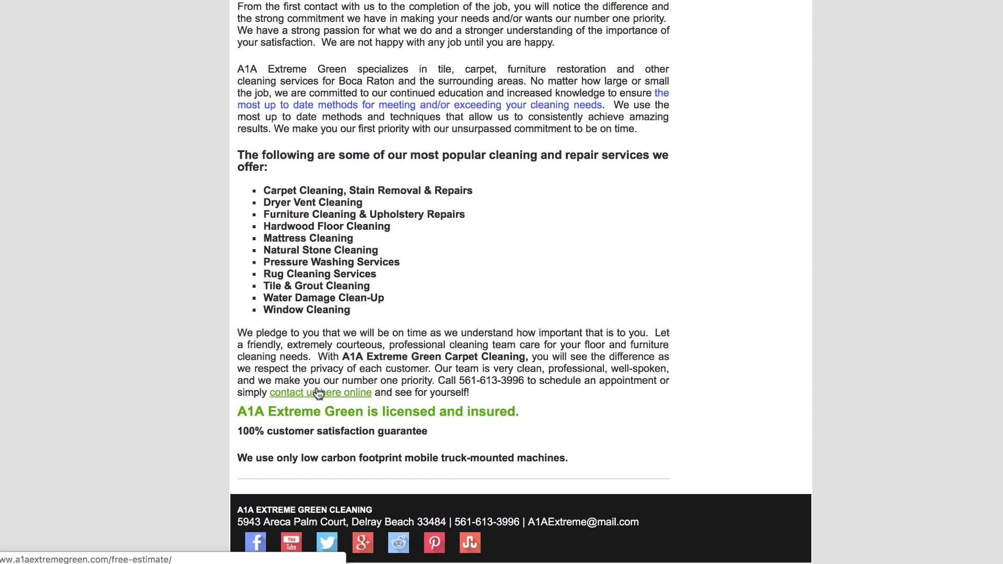
scroll(353, 284, up, 12)
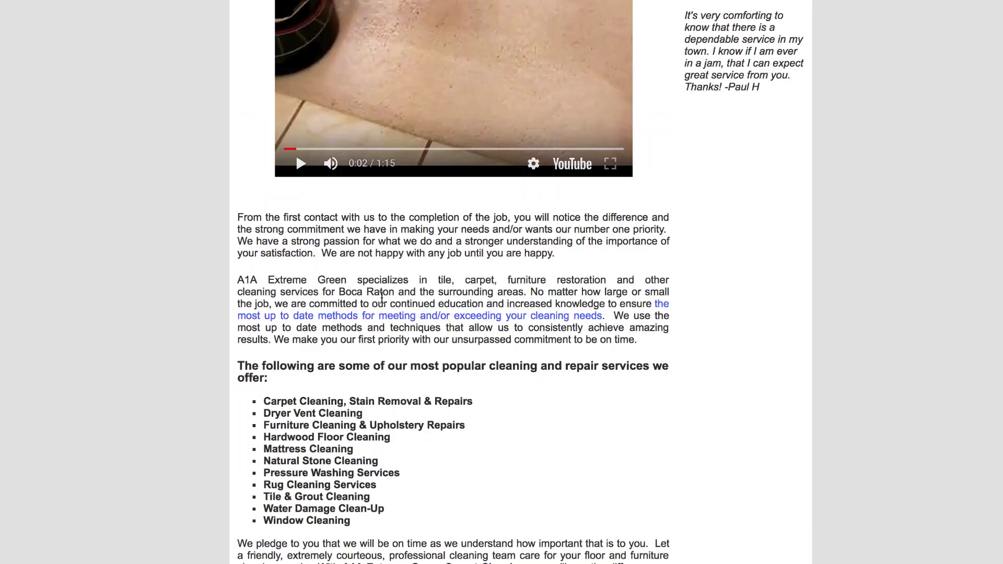
scroll(246, 288, up, 6)
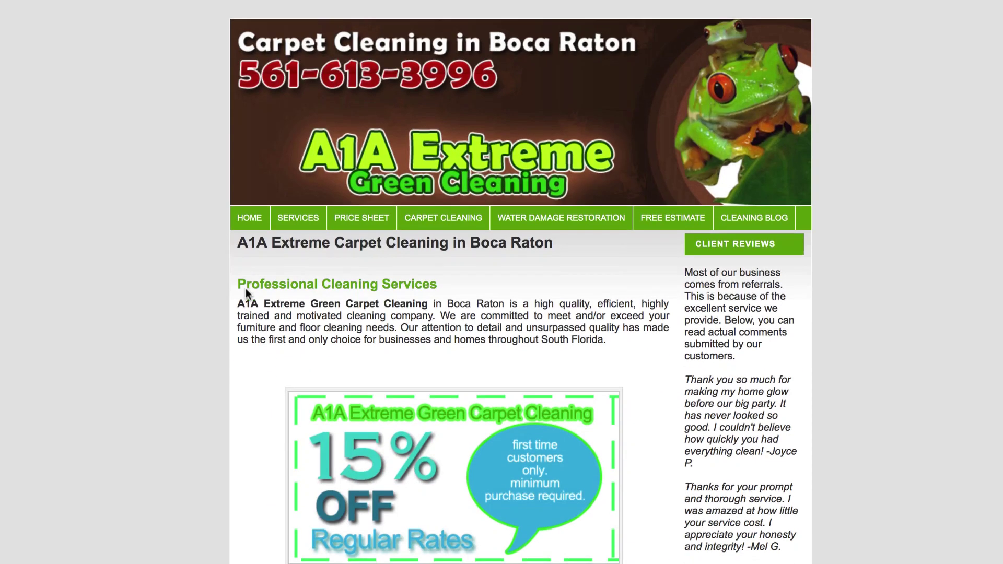
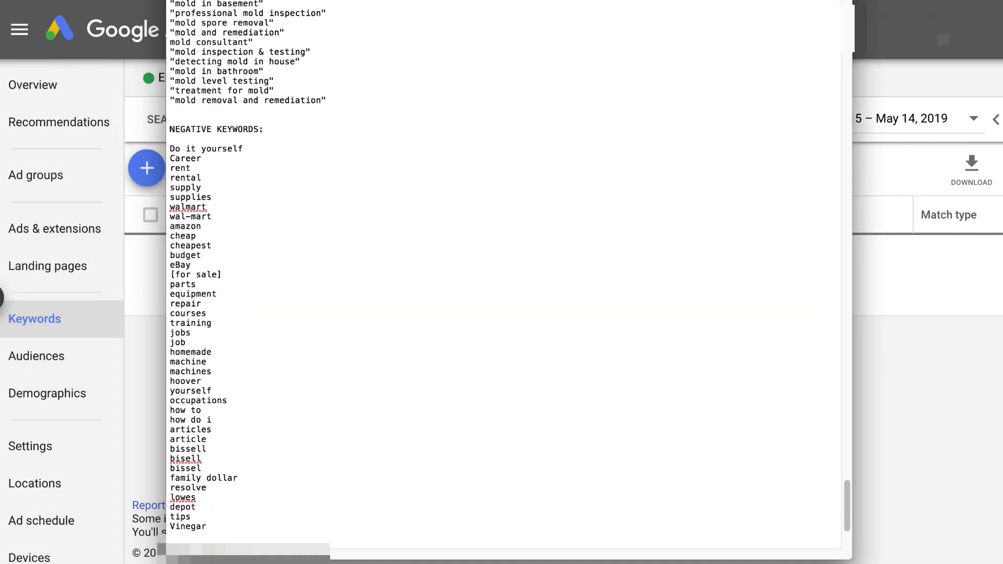
Copy the negative keywords from "Do it yourself" to "Vinegar" in the text document into a new negative keyword entry for campaign 33473 in Google Ads
drag(214, 526, 171, 148)
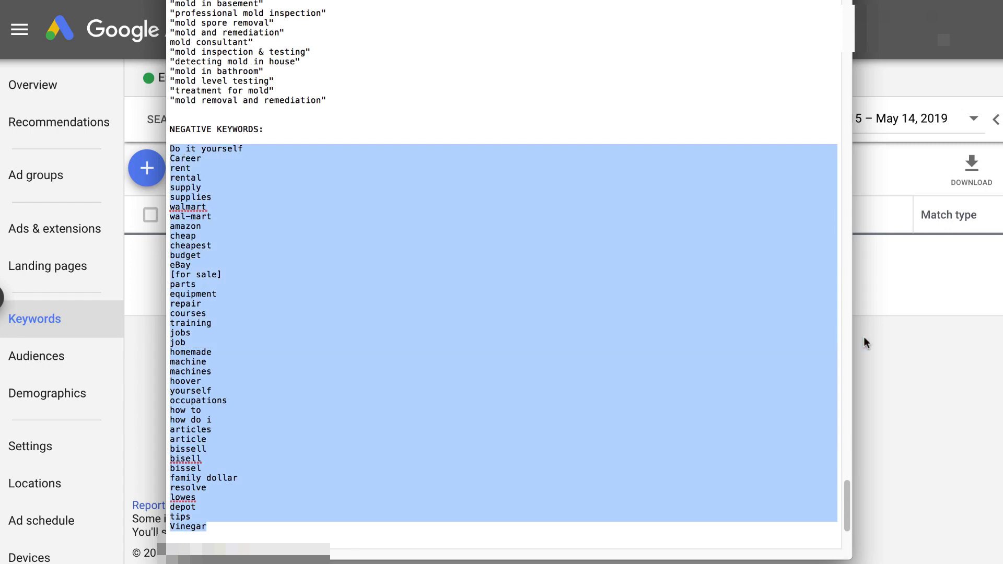
key(super+Tab)
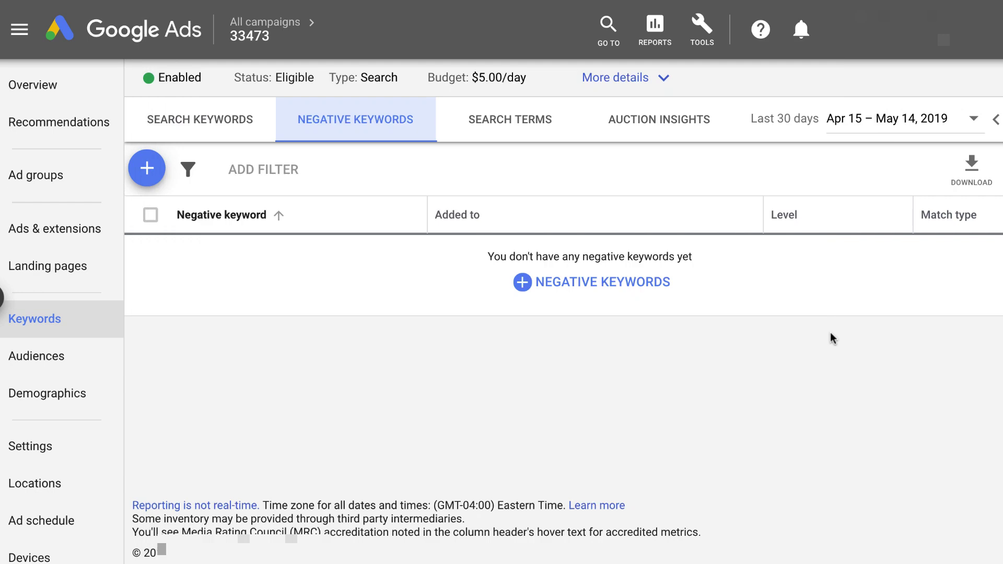
click(542, 280)
click(230, 392)
key(ctrl+v)
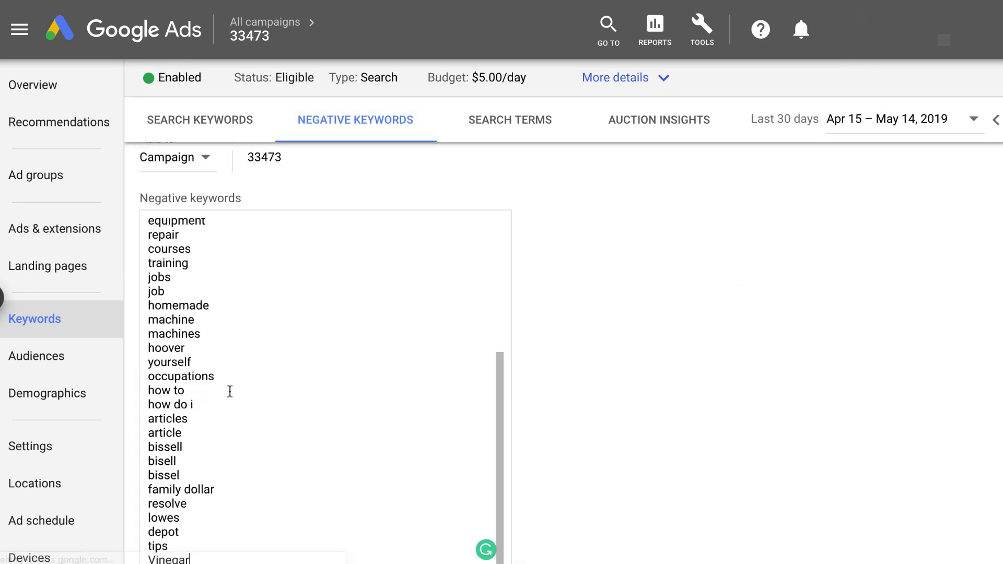
Check the pasted negative keywords, save them at campaign level, and look over the negative keyword table
scroll(222, 388, up, 10)
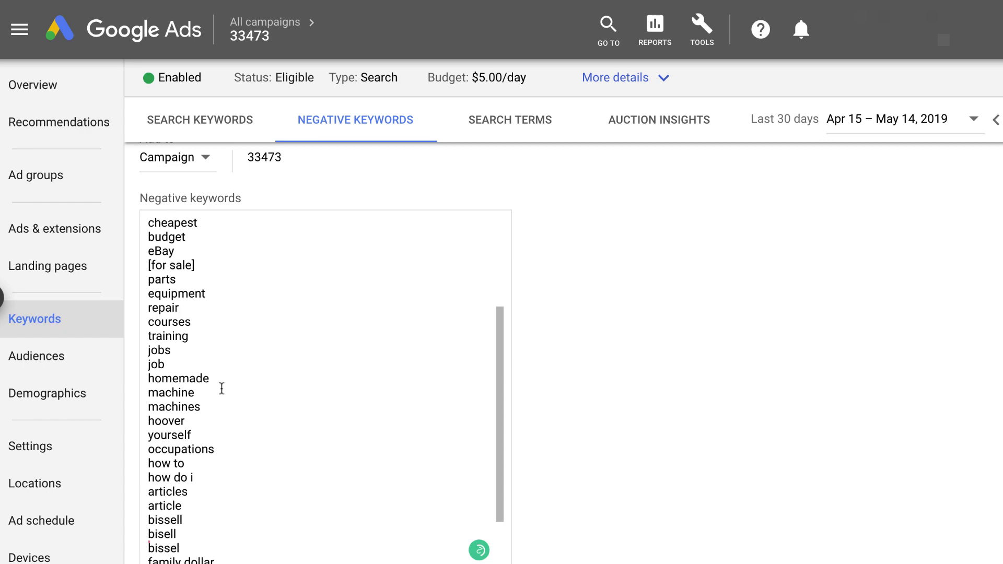
scroll(224, 397, down, 1)
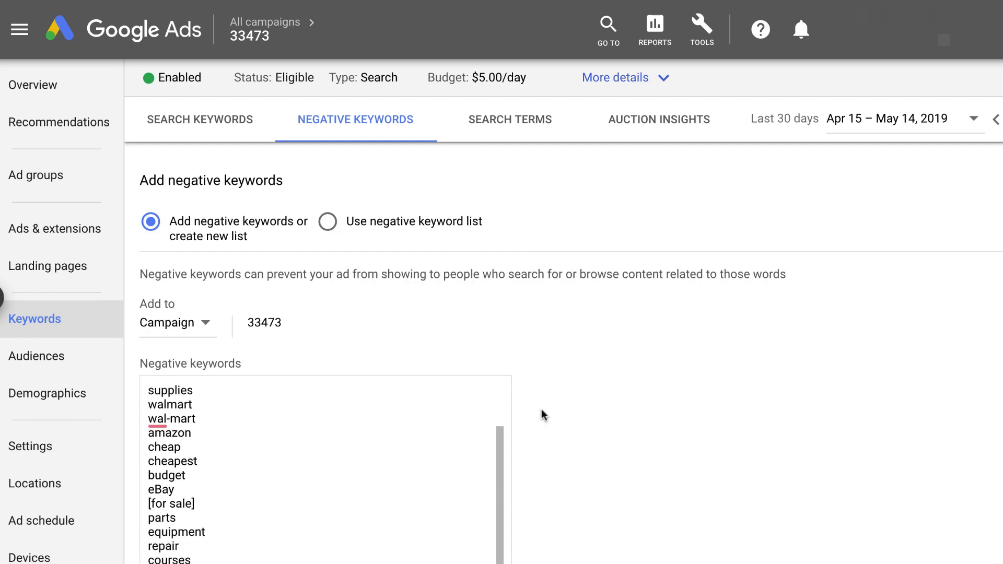
scroll(566, 400, down, 6)
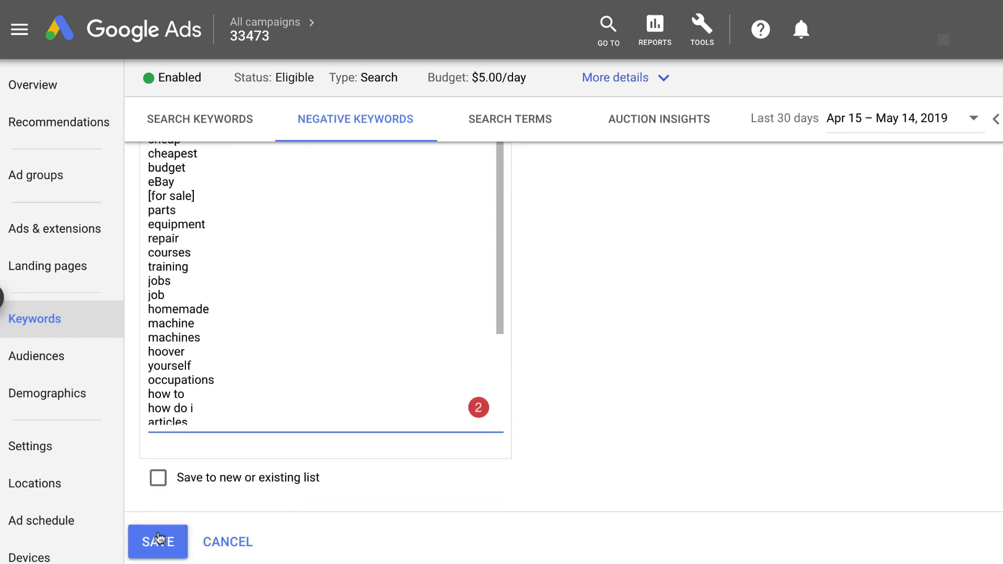
click(134, 540)
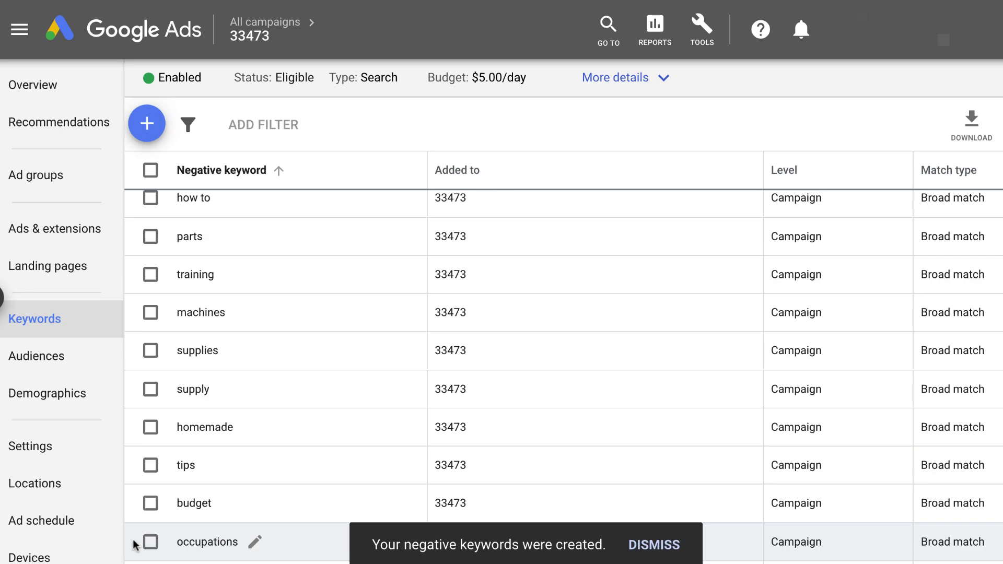
scroll(676, 354, up, 4)
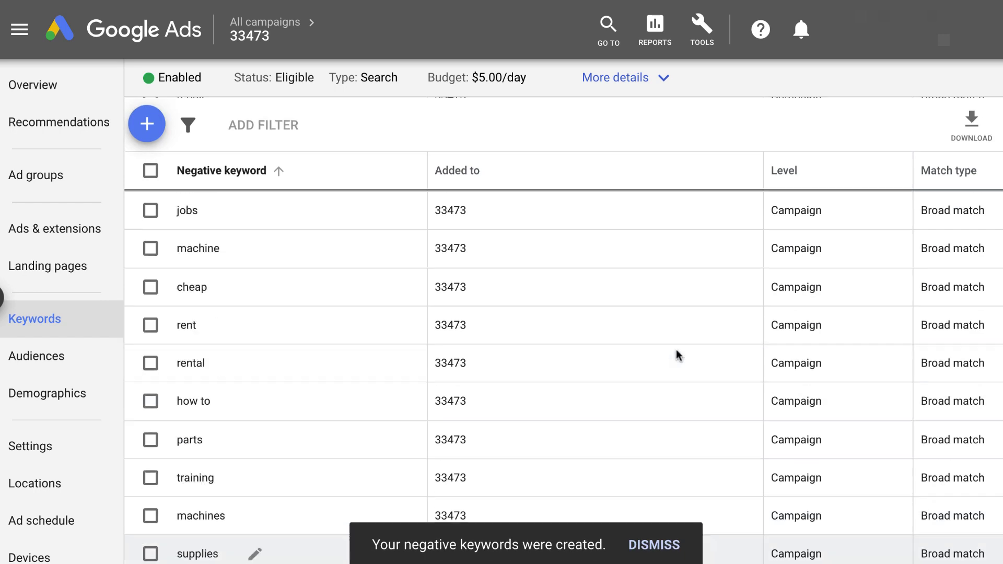
scroll(676, 355, up, 3)
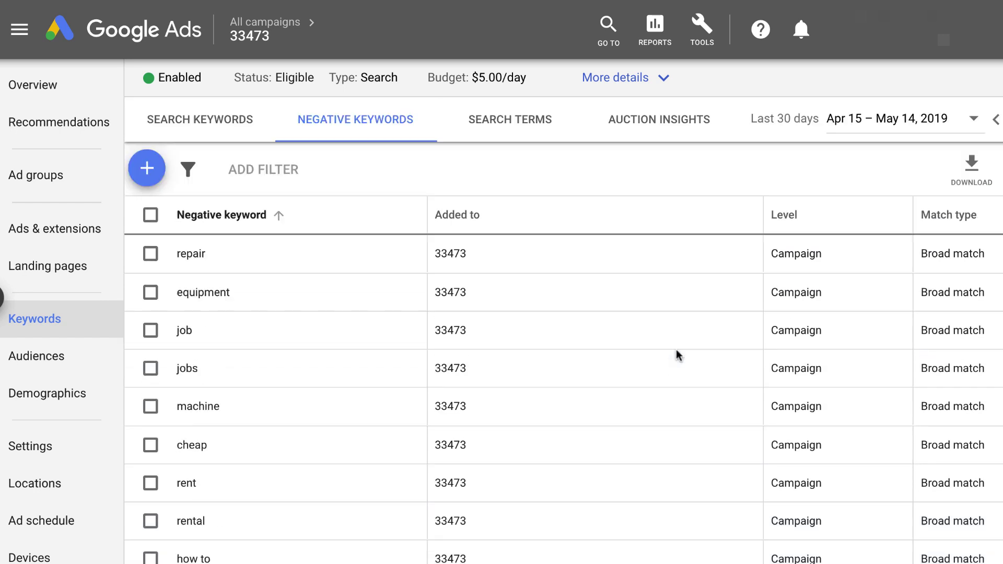
Review the search terms of campaign 33473 for irrelevant queries and out-of-area locations
click(488, 120)
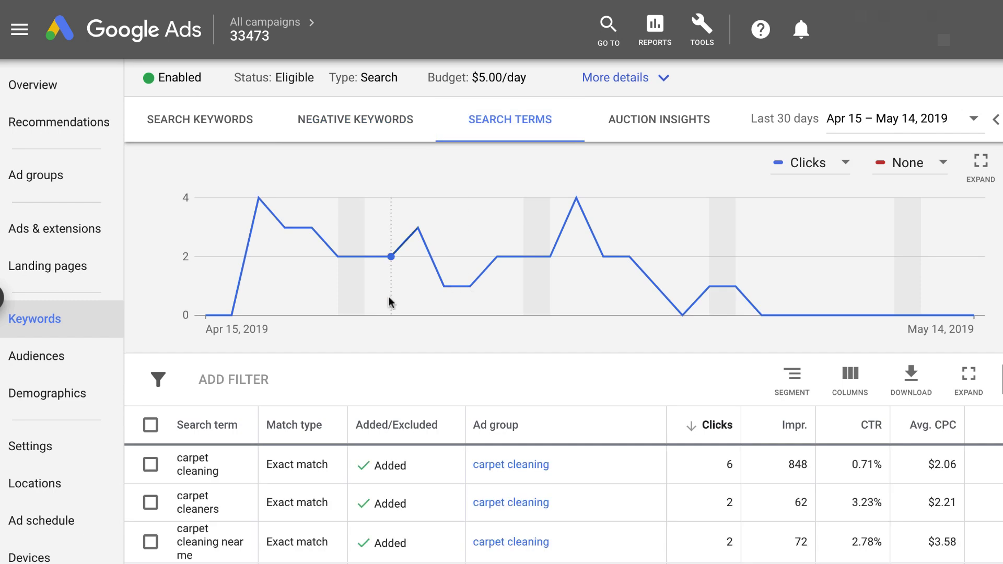
scroll(361, 373, down, 5)
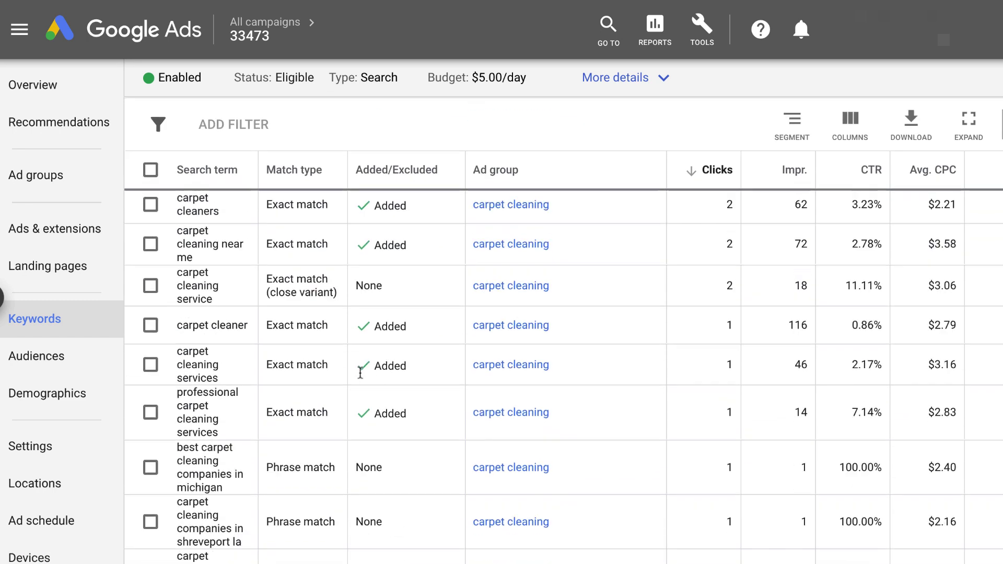
scroll(360, 372, down, 4)
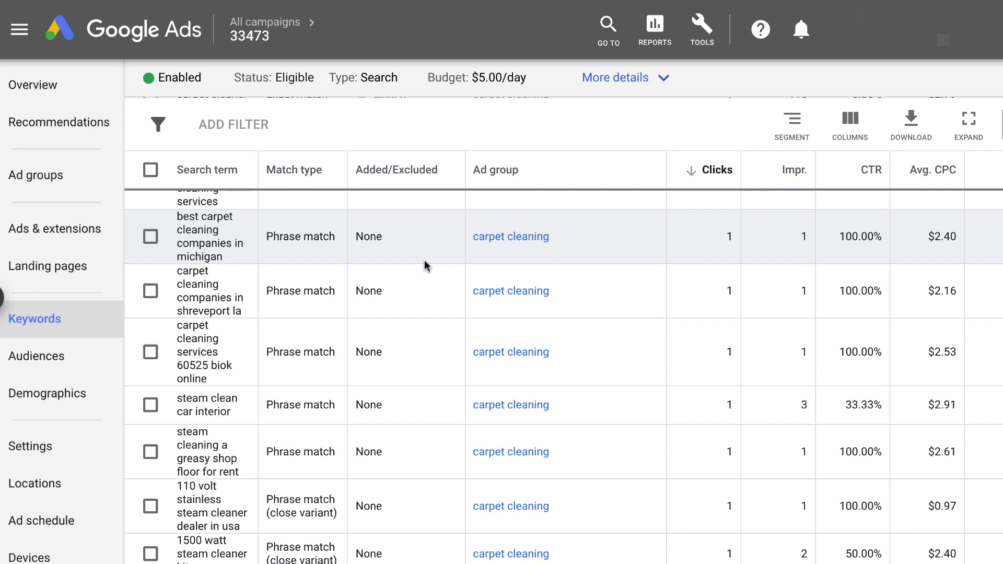
scroll(424, 261, down, 1)
scroll(243, 241, up, 1)
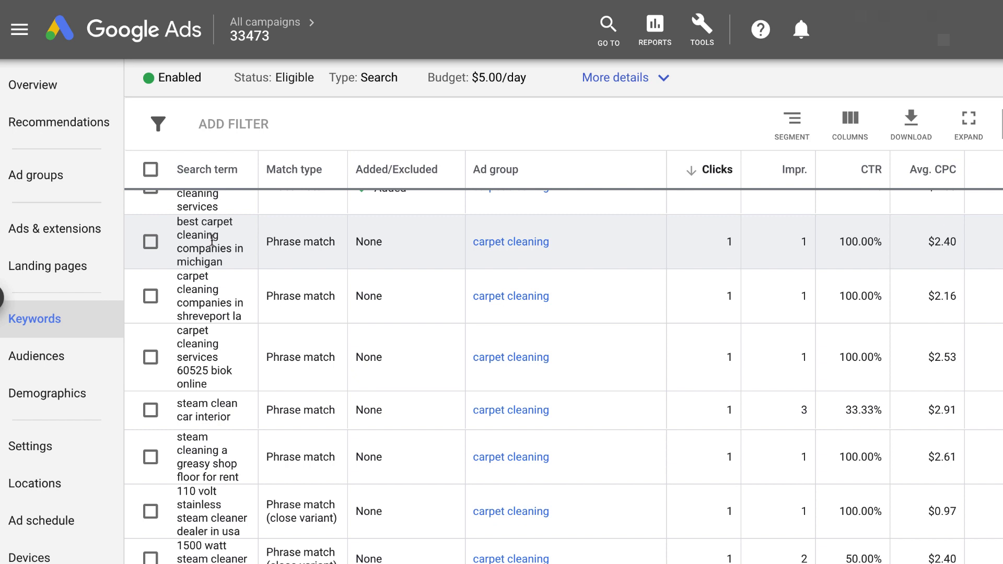
scroll(212, 240, down, 5)
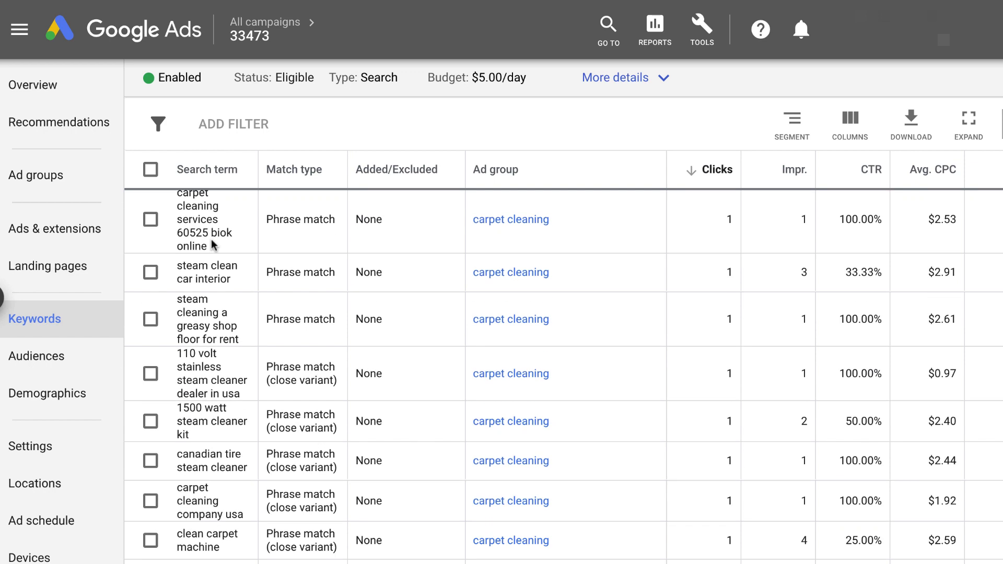
scroll(211, 241, up, 5)
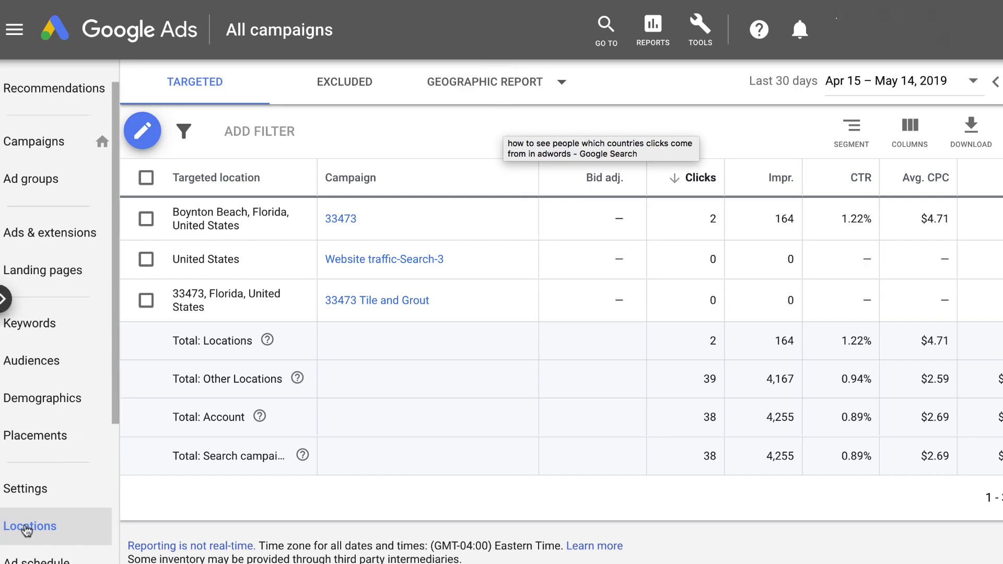
Open the geographic report of locations that triggered ads across all campaigns
scroll(46, 512, down, 1)
scroll(46, 512, down, 1)
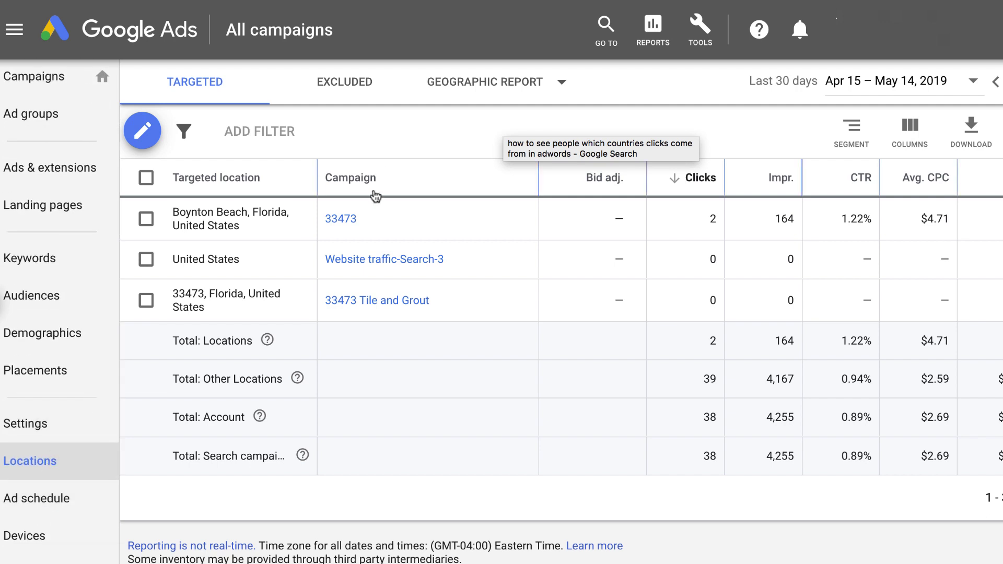
click(558, 87)
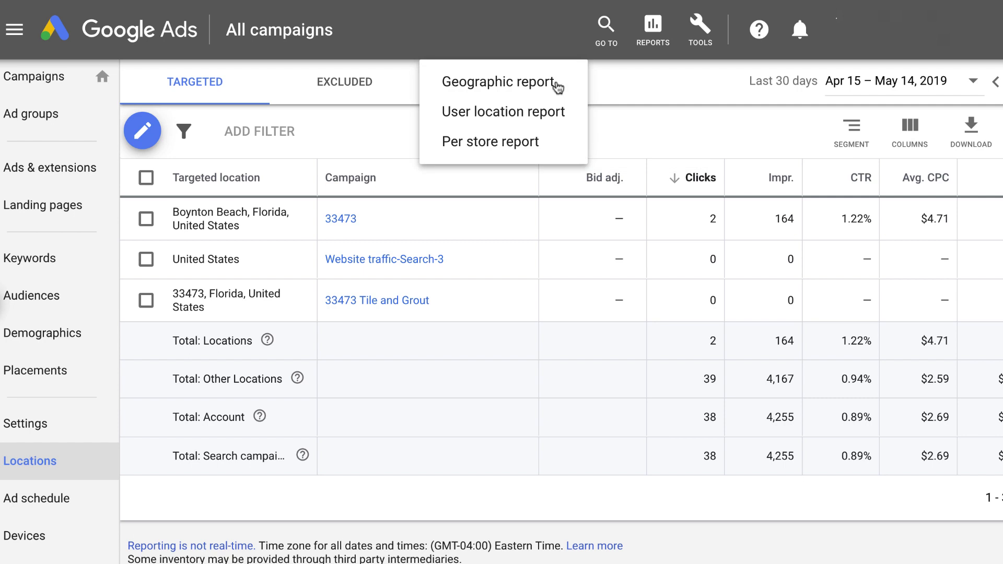
click(502, 92)
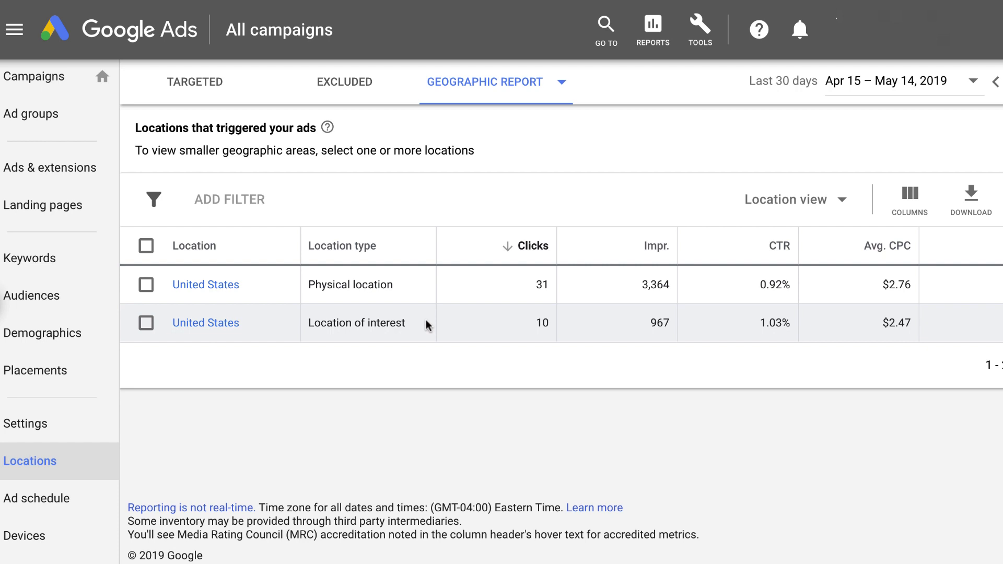
Break the United States location of interest down by city and widen the Location column to show full city names
click(210, 323)
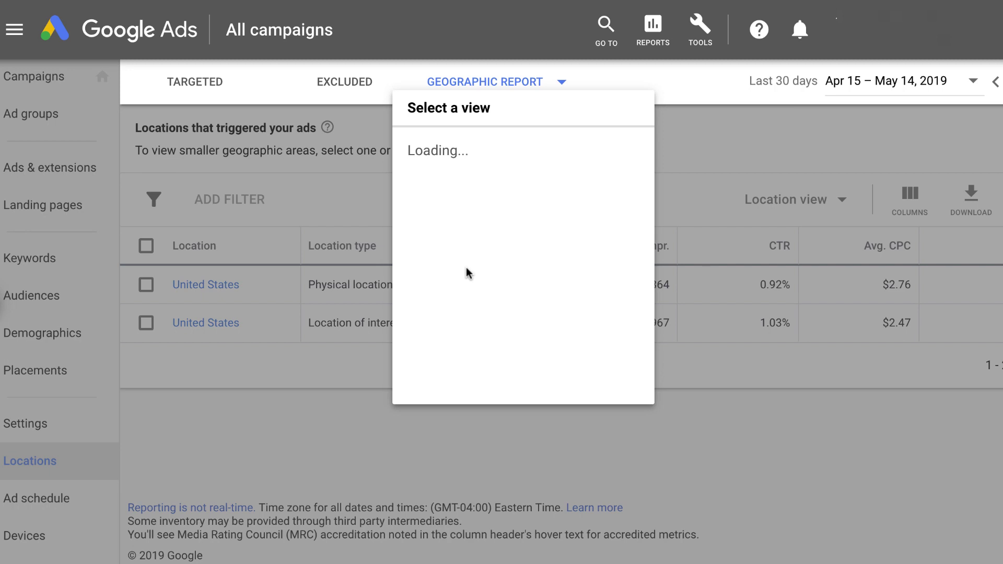
click(670, 138)
click(224, 326)
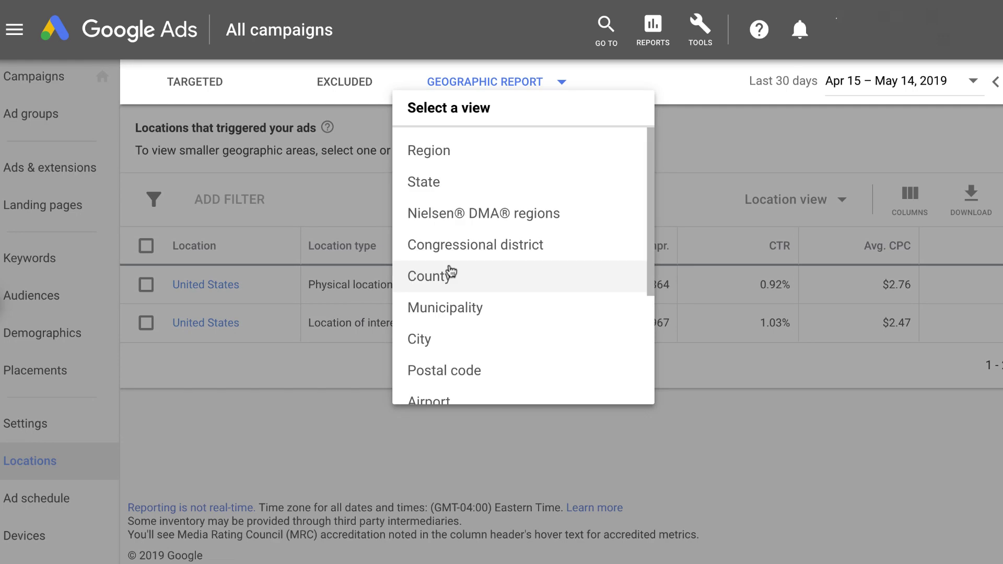
click(431, 341)
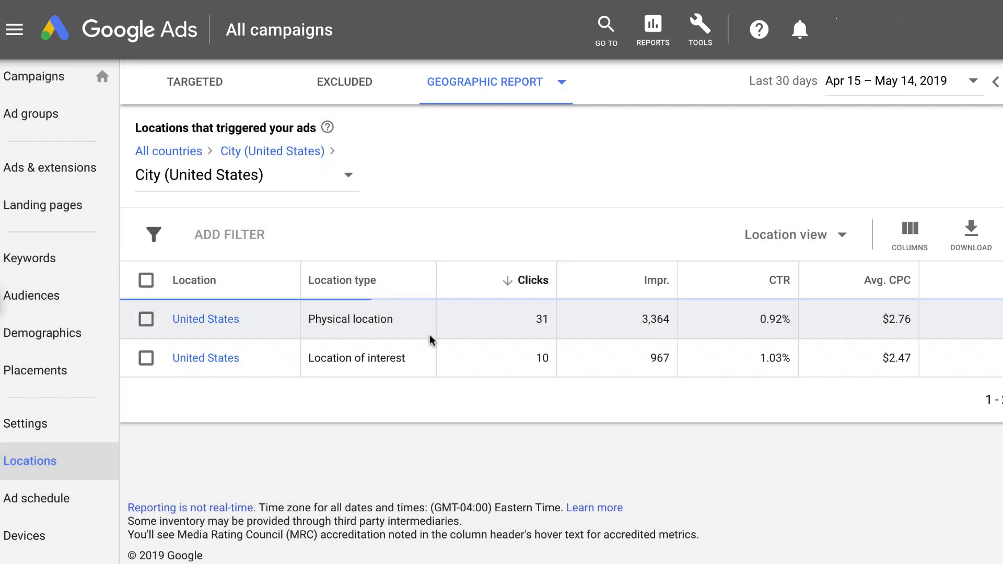
scroll(431, 341, down, 2)
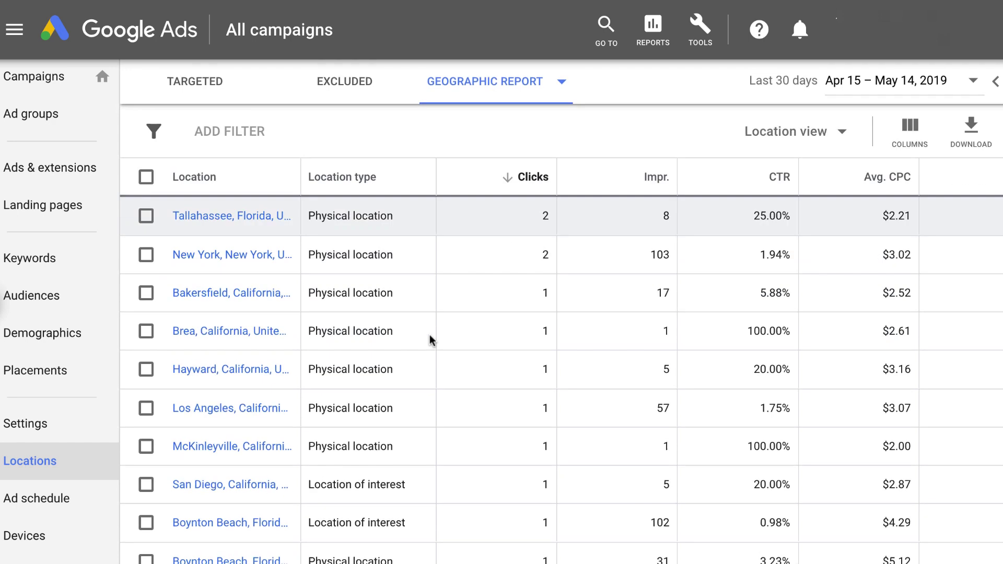
drag(300, 160, 402, 170)
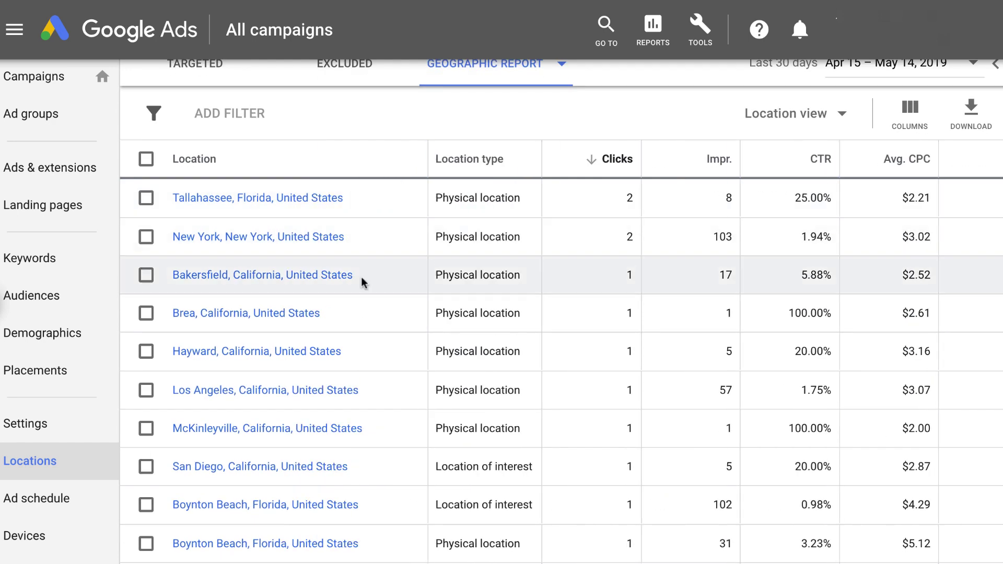
Examine which cities produced clicks in the geographic report, comparing their location type, impressions, CTR and average CPC
scroll(365, 282, down, 5)
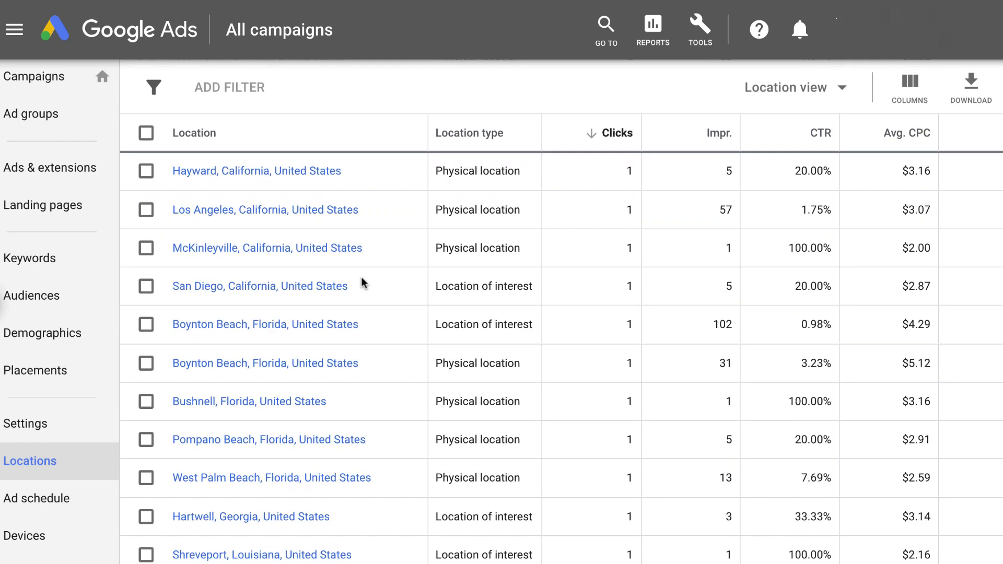
scroll(342, 385, down, 3)
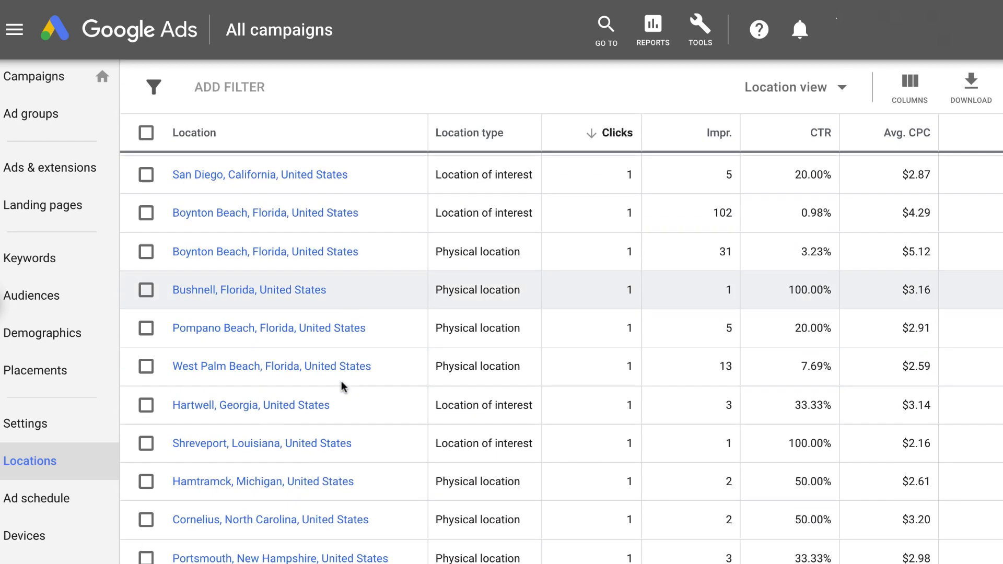
scroll(342, 384, down, 1)
scroll(341, 384, down, 2)
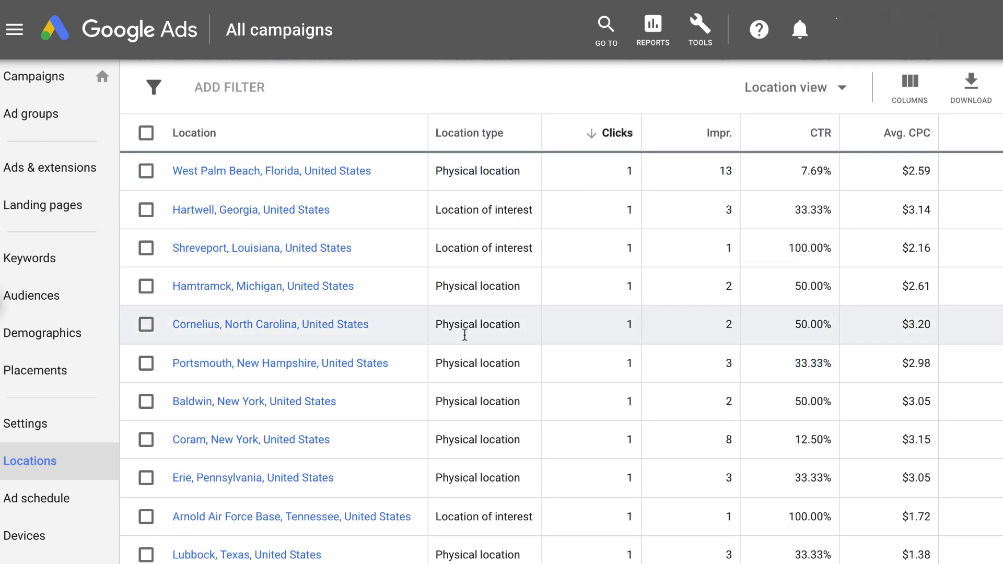
scroll(340, 355, down, 10)
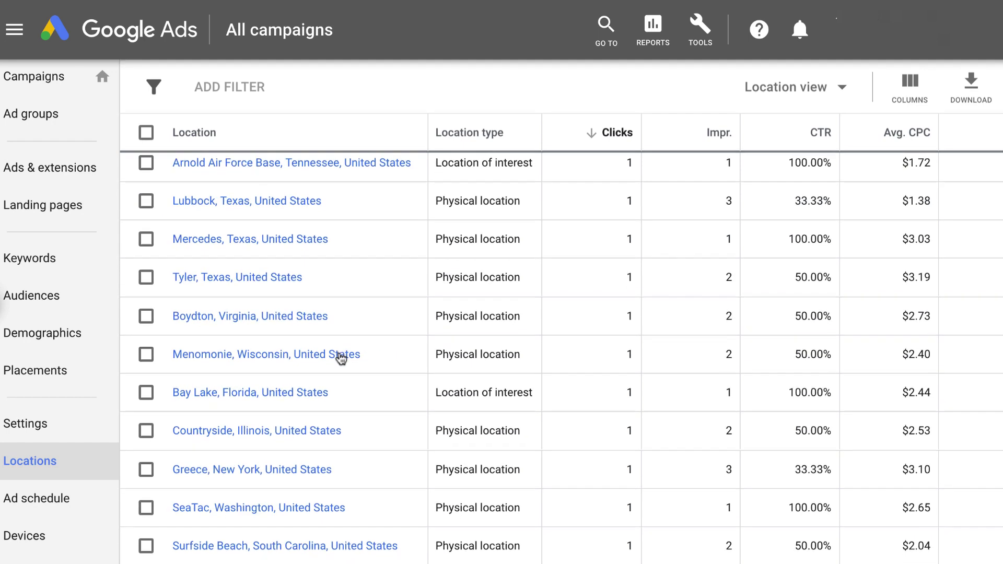
scroll(340, 355, down, 6)
scroll(339, 354, up, 5)
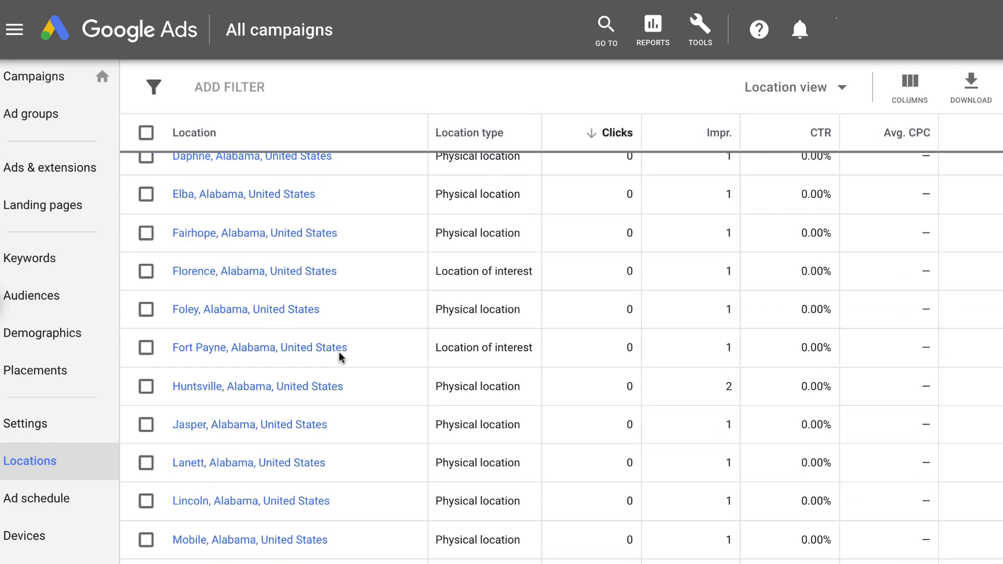
scroll(339, 355, up, 5)
scroll(339, 356, down, 12)
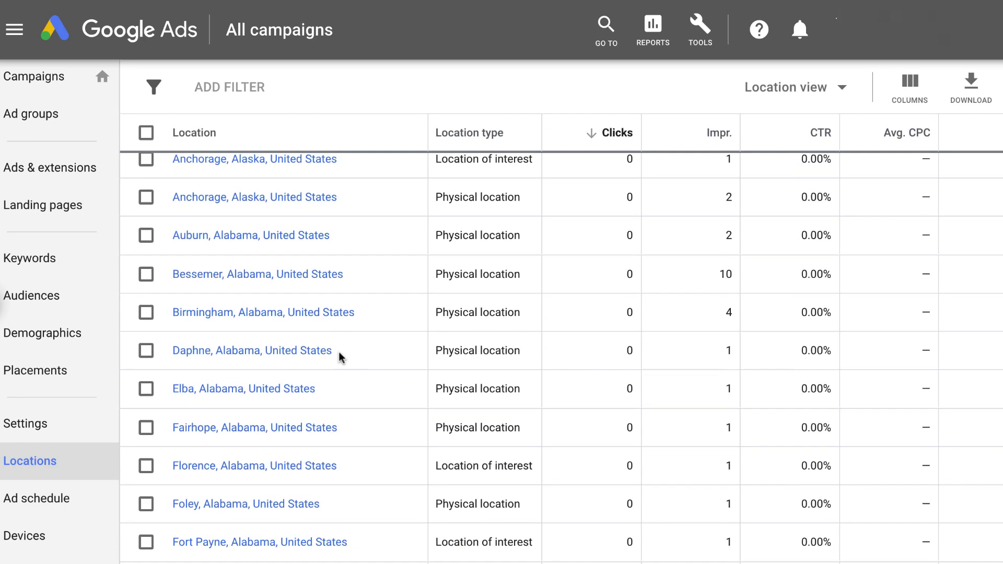
scroll(338, 355, up, 18)
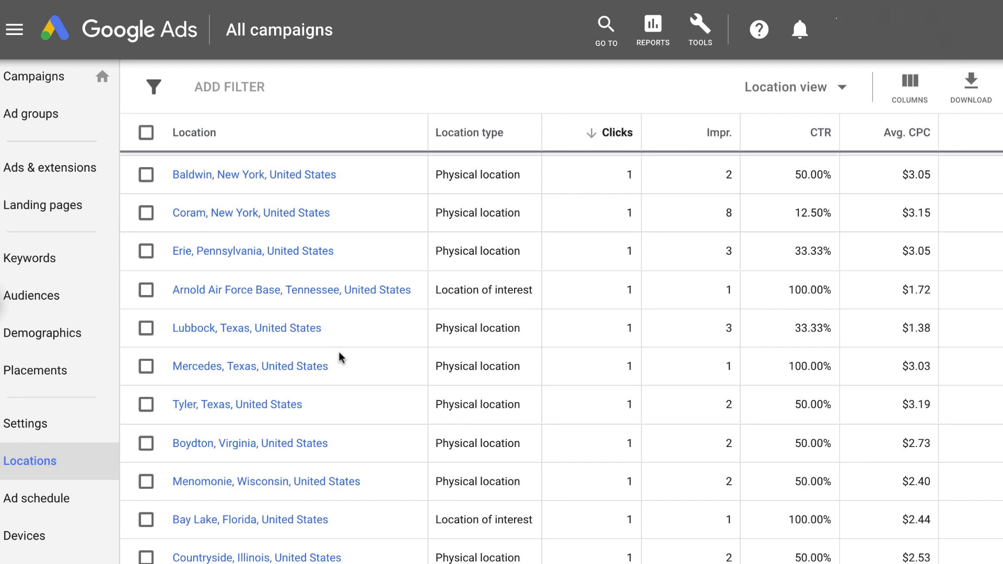
scroll(338, 355, up, 5)
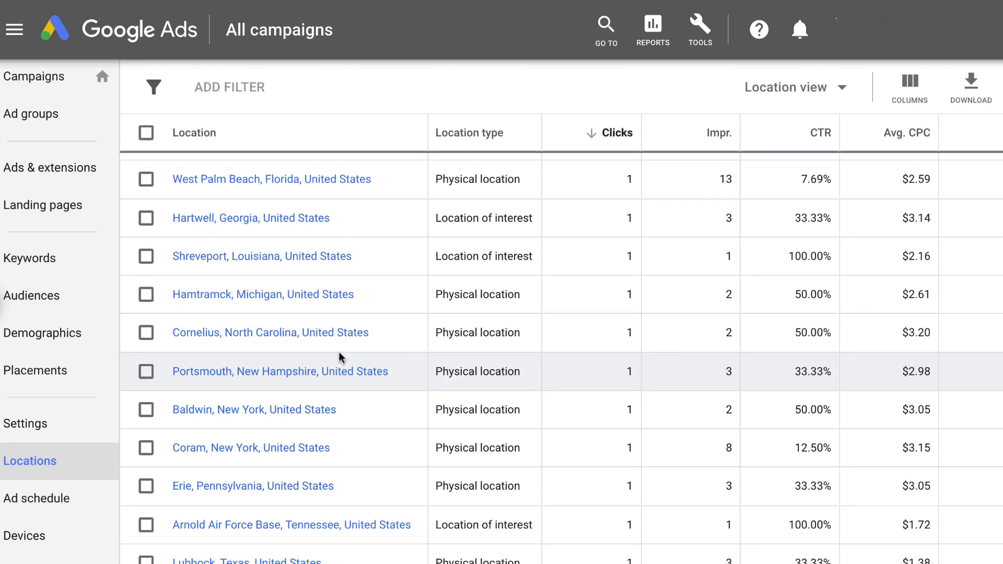
scroll(340, 355, up, 2)
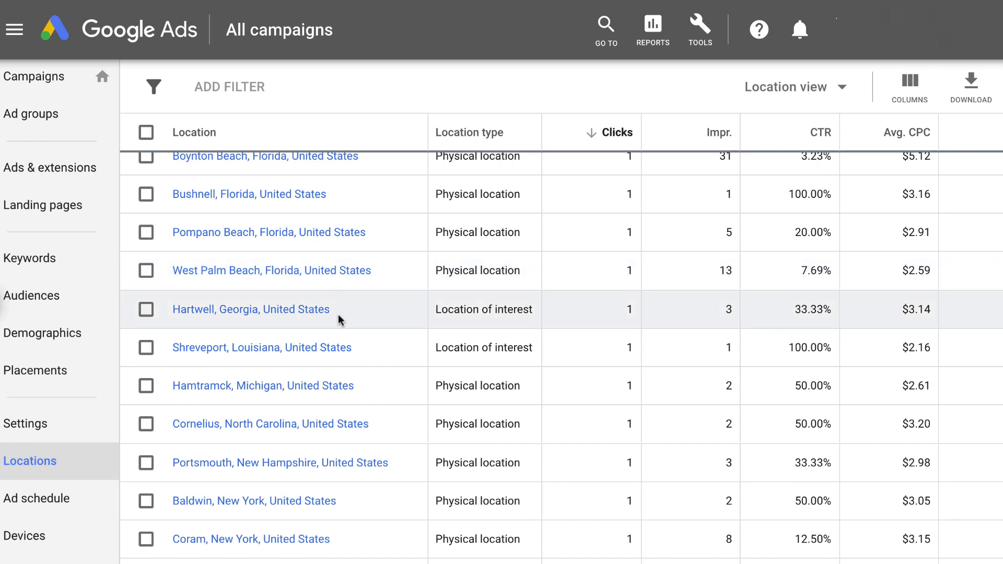
scroll(337, 315, up, 3)
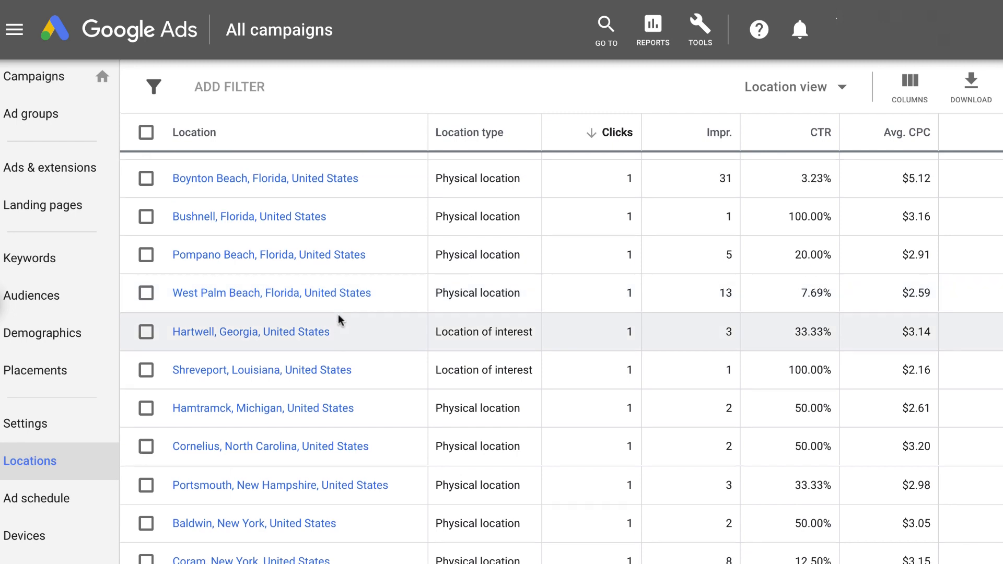
scroll(337, 315, up, 5)
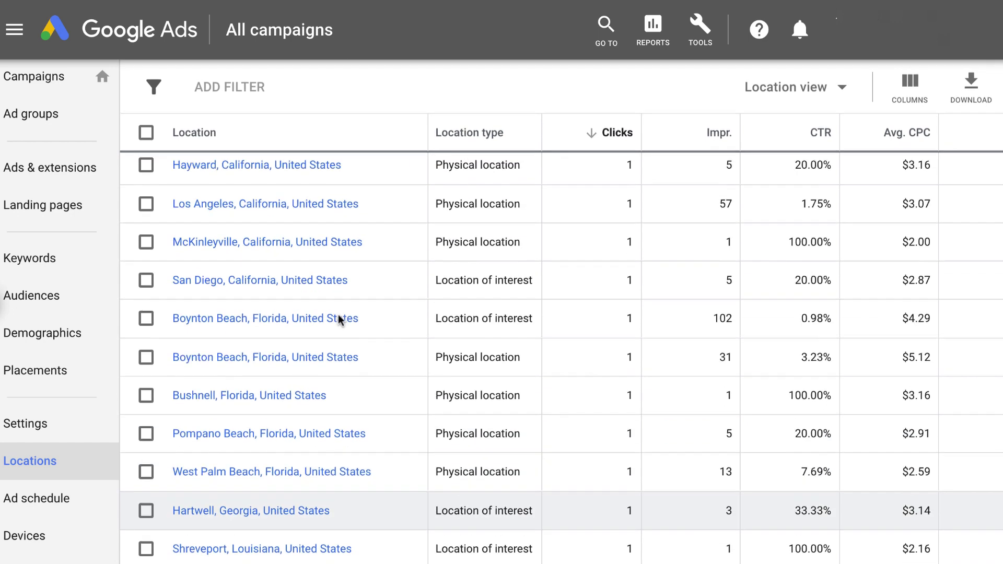
scroll(338, 315, up, 2)
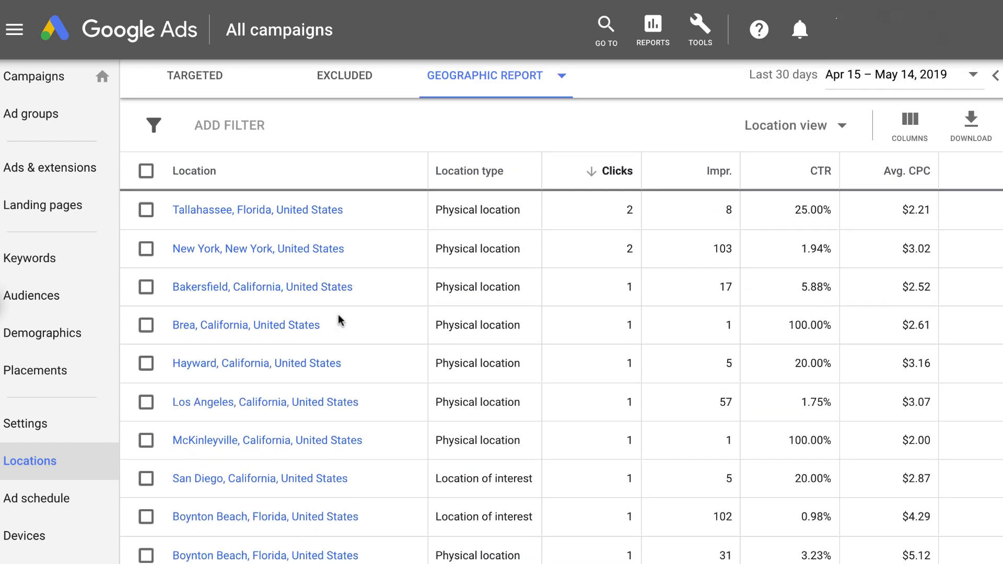
scroll(338, 315, down, 4)
scroll(338, 315, down, 1)
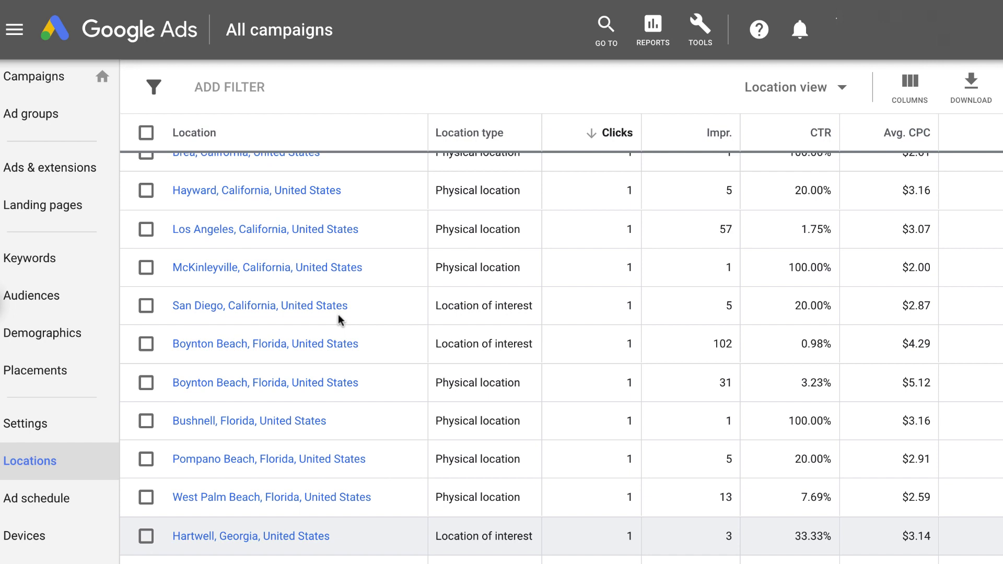
scroll(338, 314, down, 3)
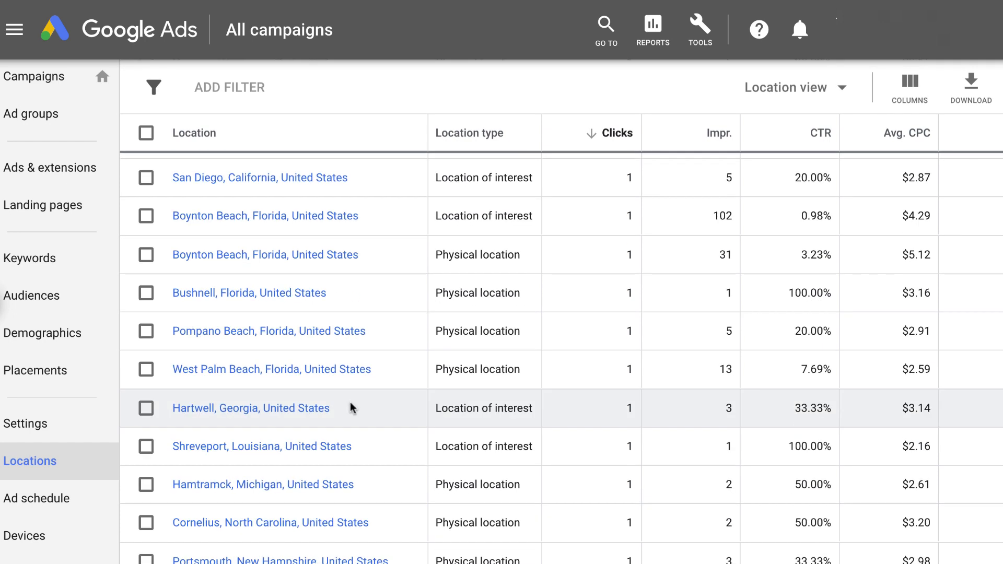
scroll(351, 407, down, 1)
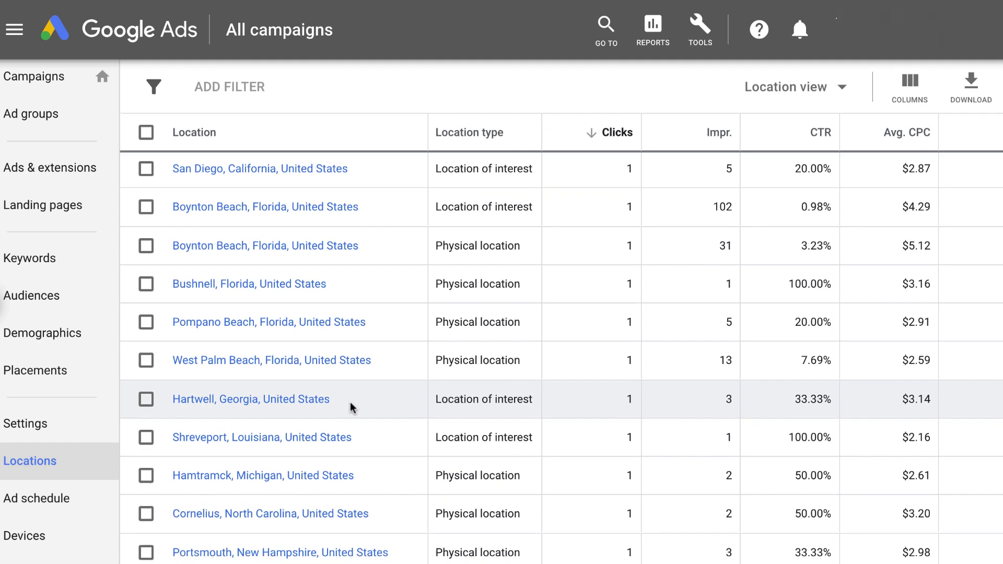
Read through the search terms for all campaigns, checking for queries about rentals, equipment, products and other states
scroll(350, 406, down, 5)
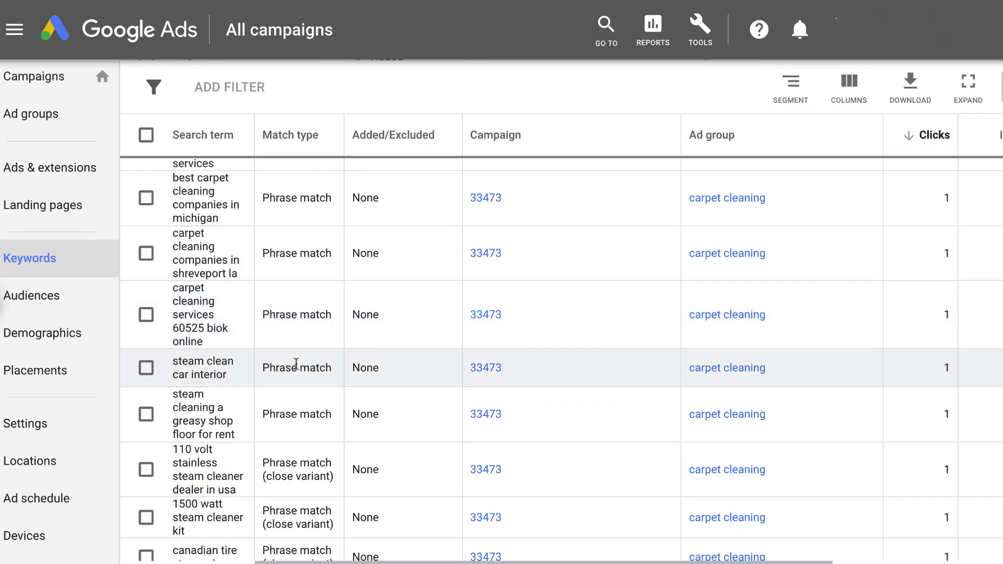
scroll(298, 363, down, 3)
scroll(296, 368, down, 3)
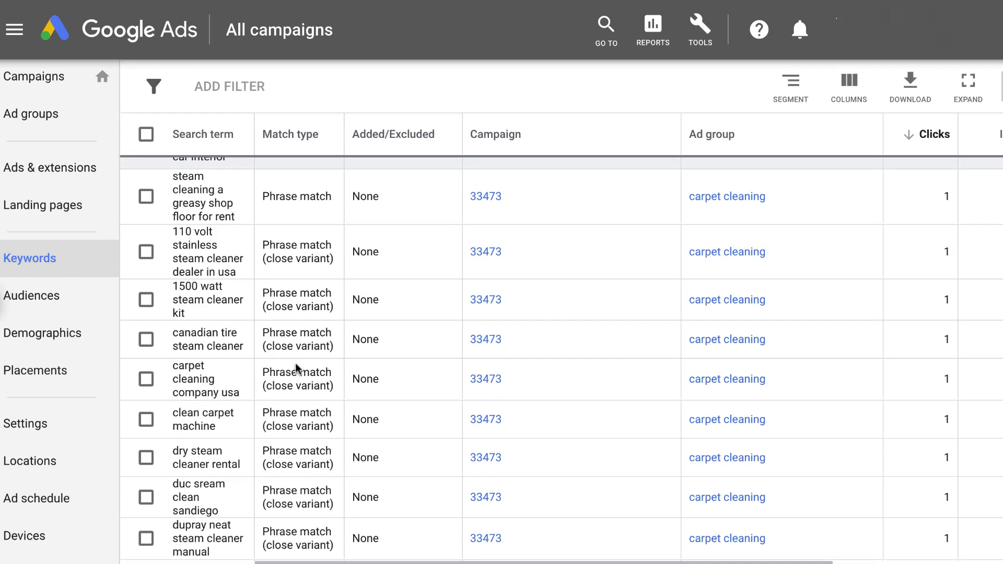
scroll(296, 366, down, 1)
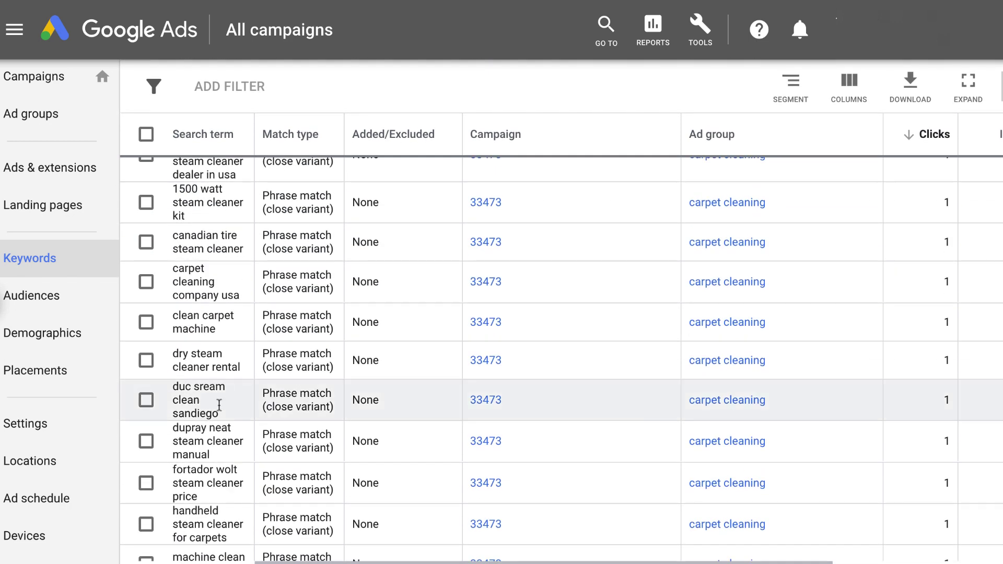
scroll(218, 407, down, 2)
scroll(219, 408, right, 1)
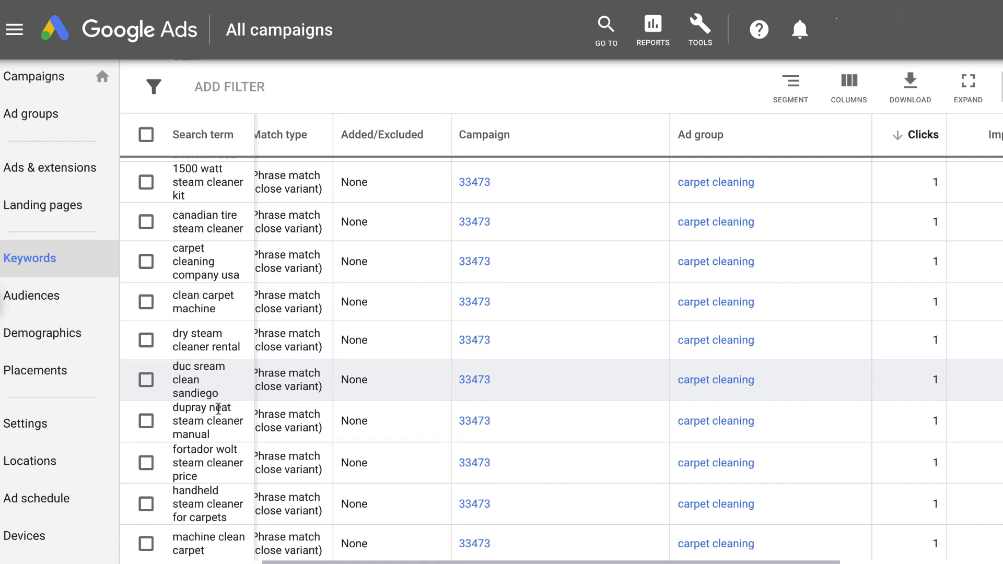
scroll(218, 437, down, 5)
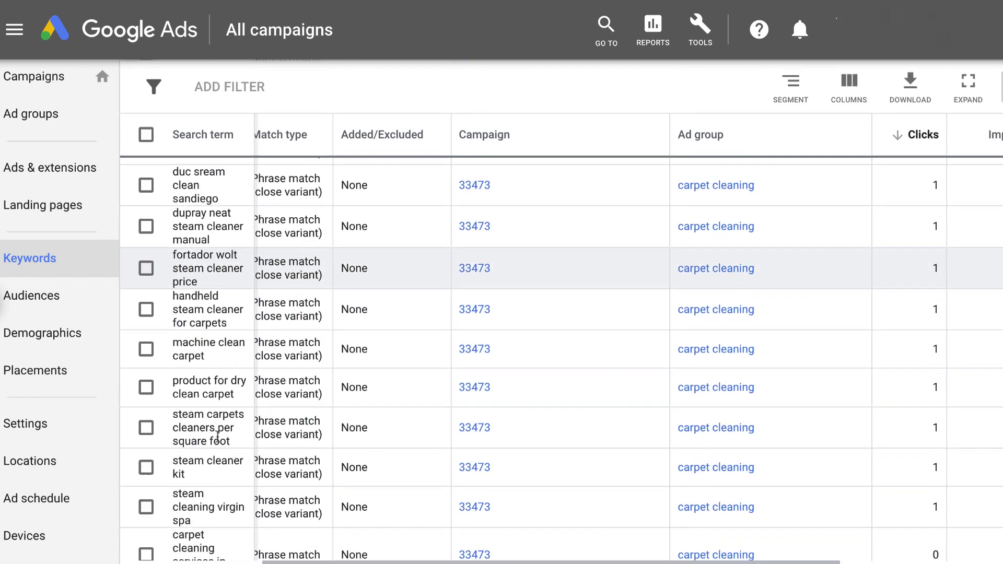
scroll(218, 438, down, 1)
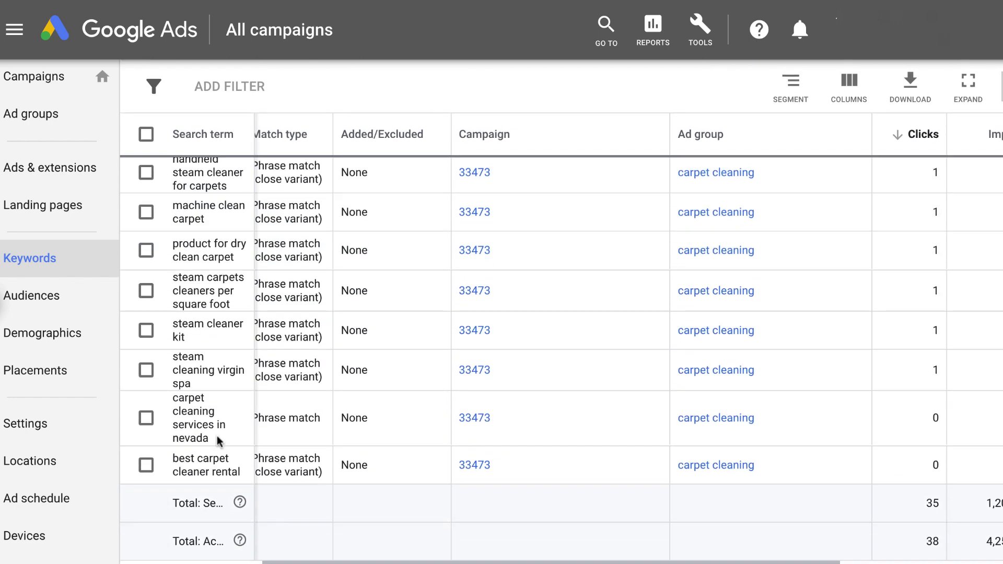
Recheck the search terms from the lowest-click queries back to the most-clicked ones, comparing their match types and added or excluded status
scroll(217, 436, up, 6)
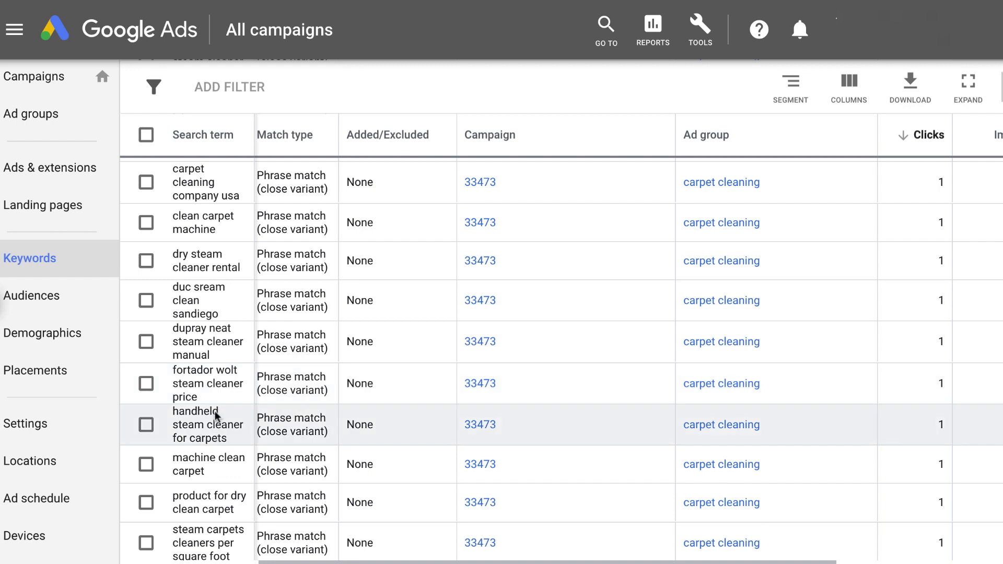
scroll(208, 330, up, 3)
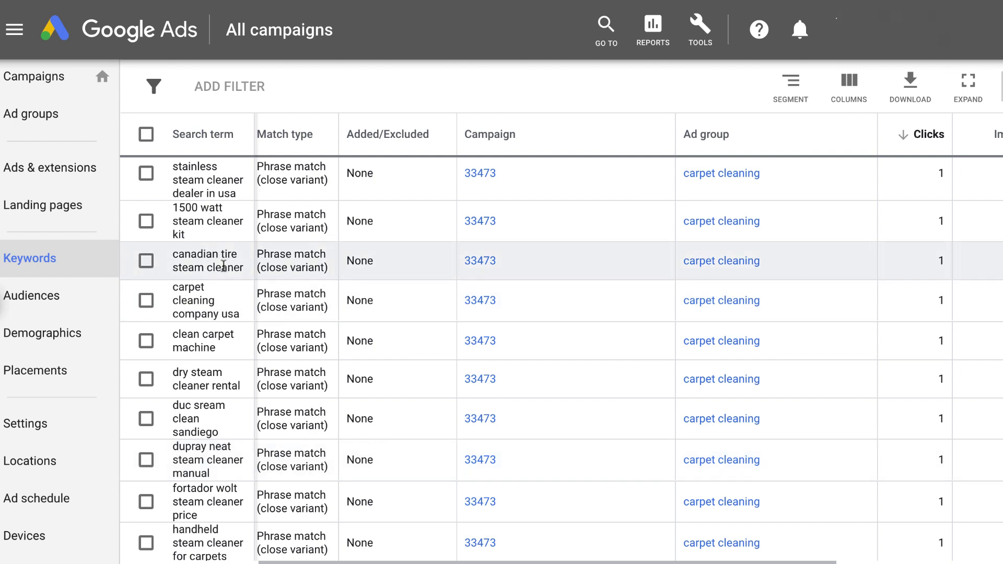
scroll(224, 265, up, 3)
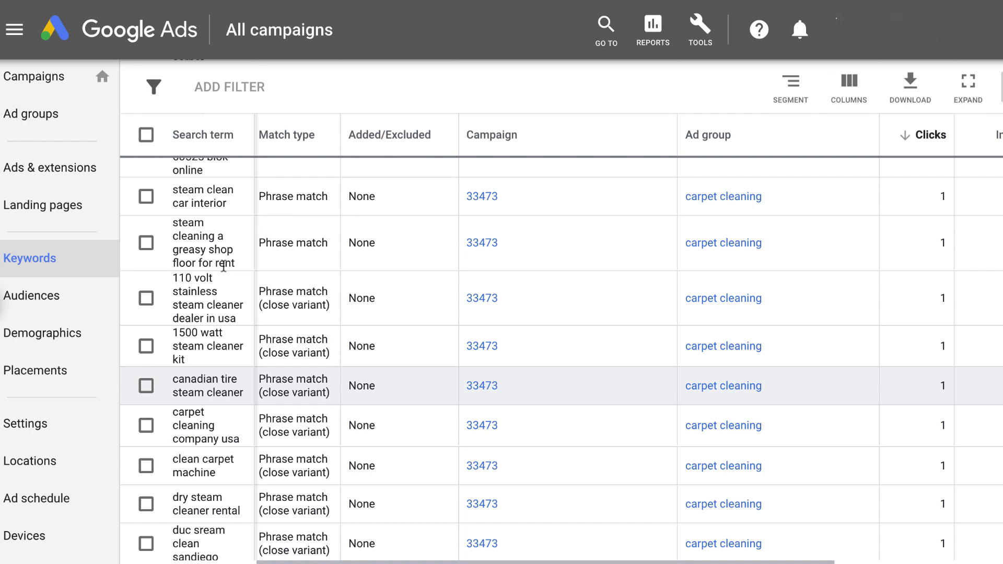
scroll(223, 267, up, 10)
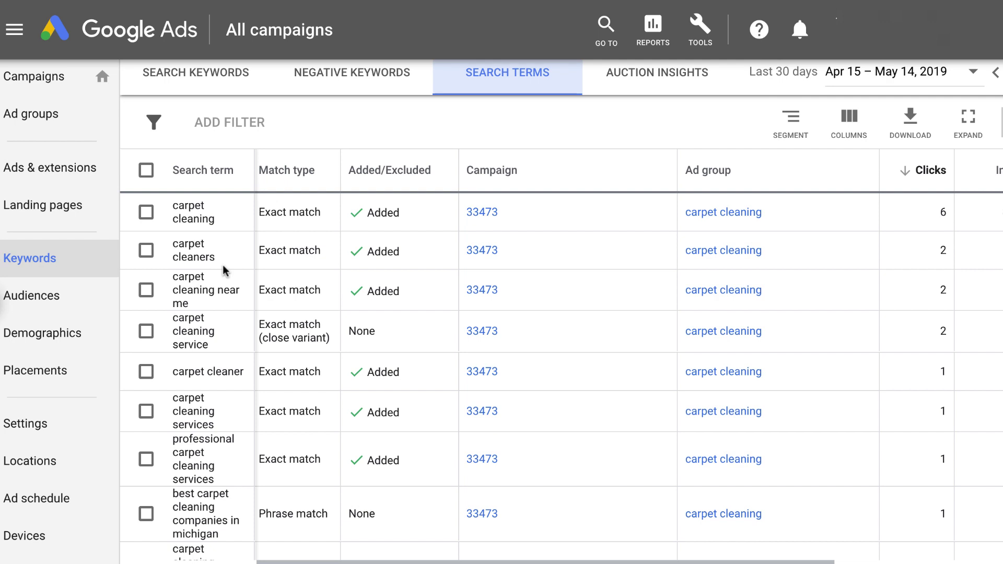
Open the ads list for all campaigns and look through the carpet cleaning and grout text ads with their status
scroll(85, 398, down, 1)
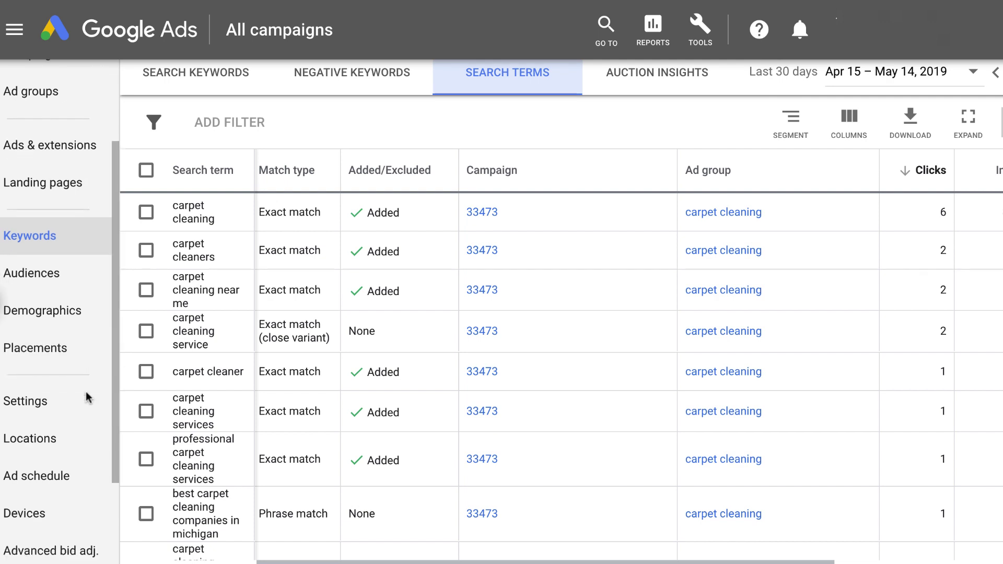
scroll(85, 398, up, 2)
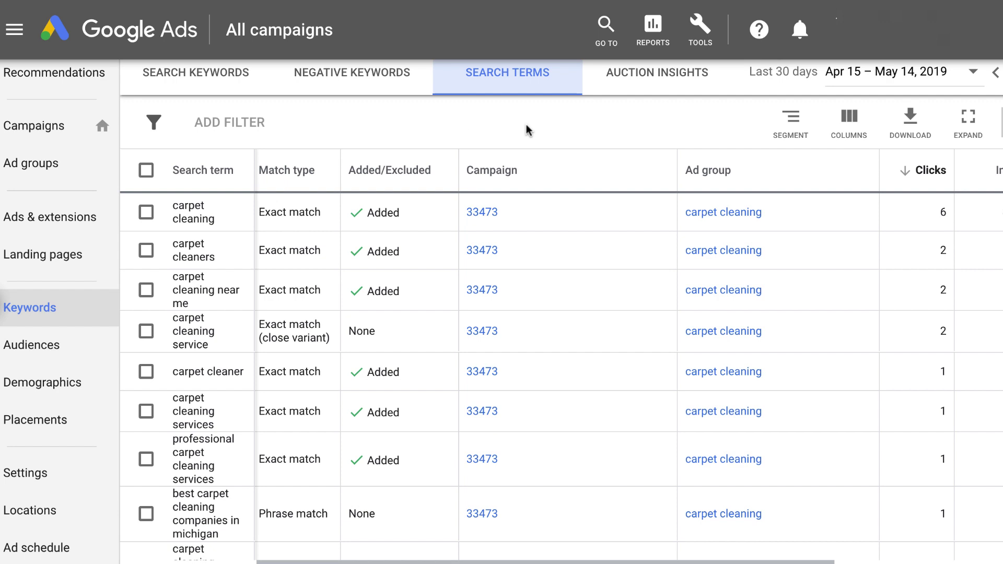
click(79, 226)
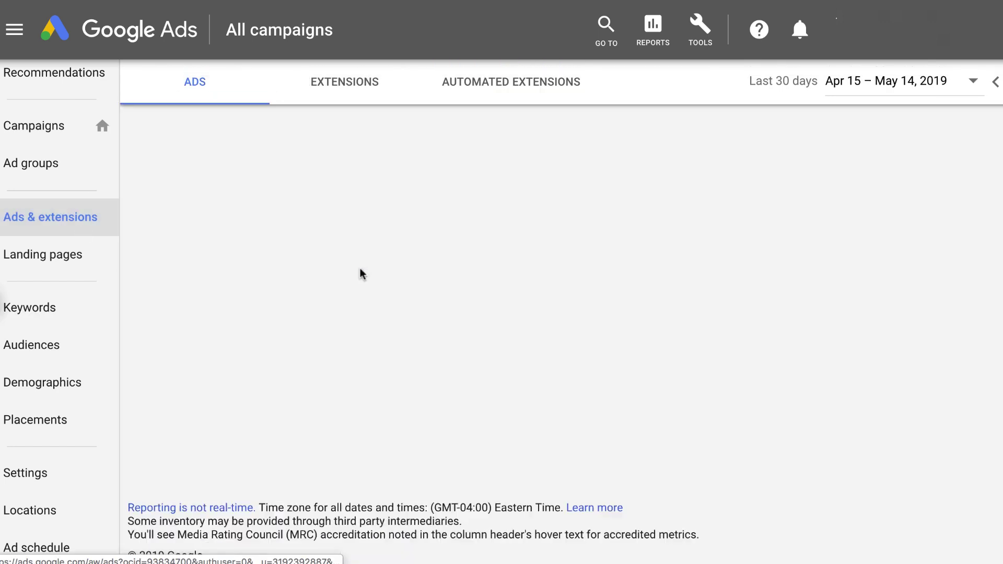
scroll(363, 275, down, 3)
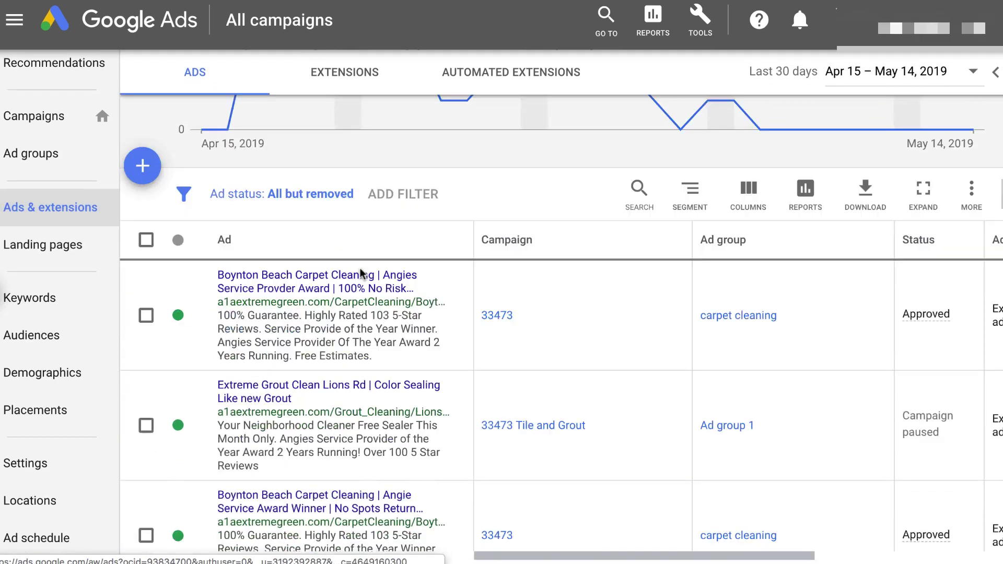
scroll(360, 273, down, 3)
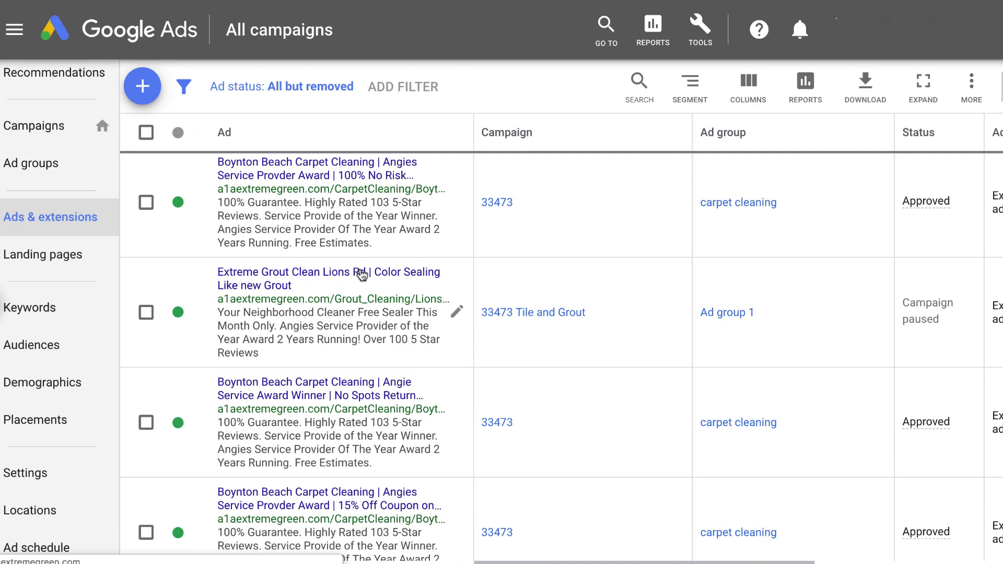